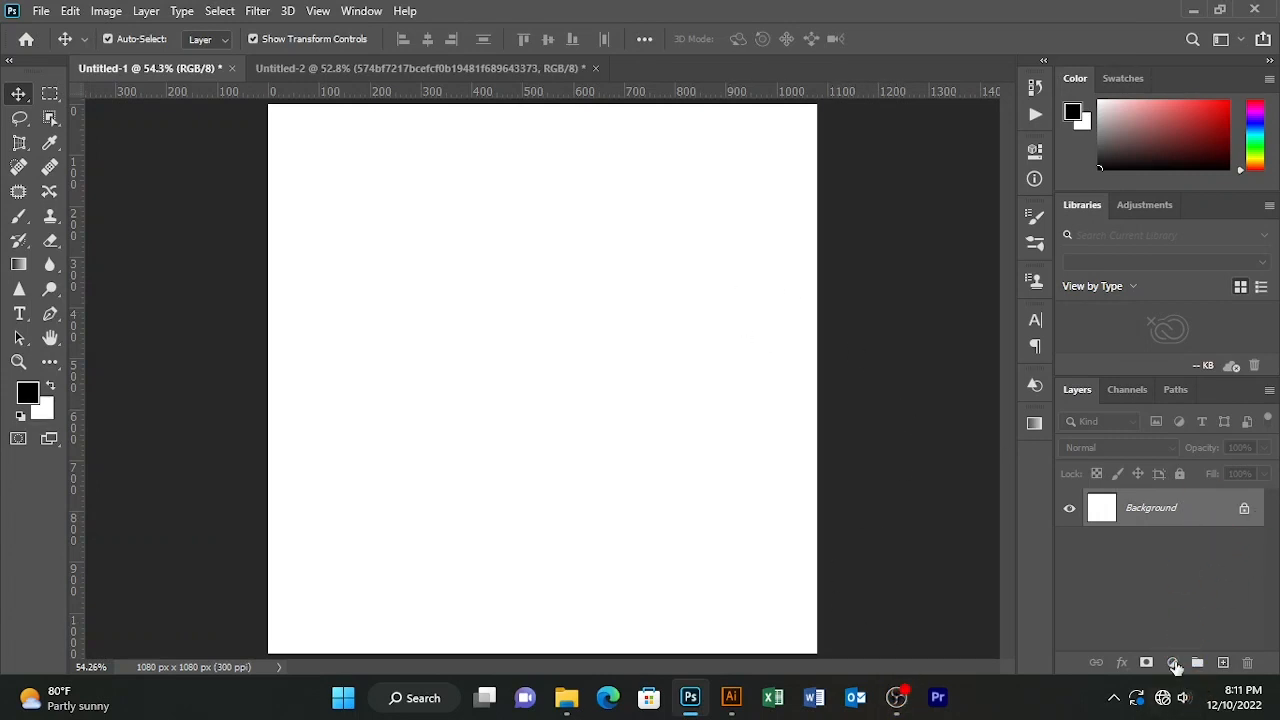
Add a solid color fill layer above the white background using the orange d98e04
click(1172, 663)
click(1120, 333)
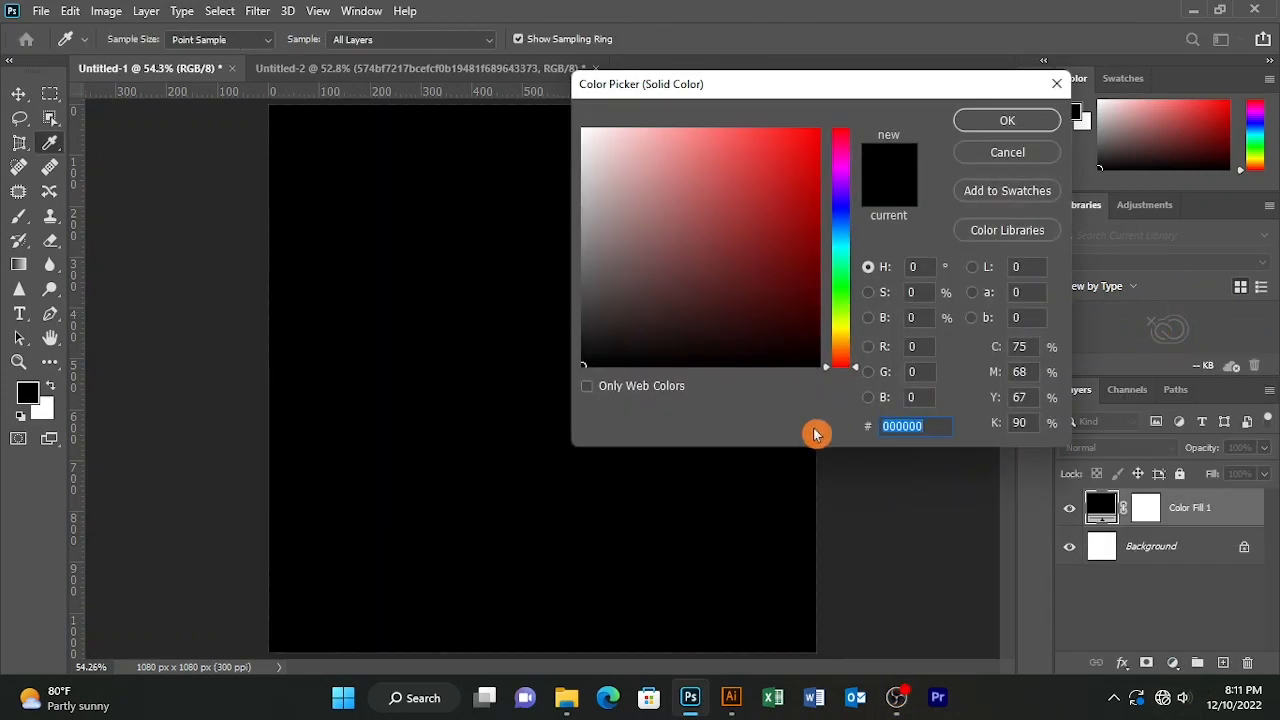
key(BackSpace)
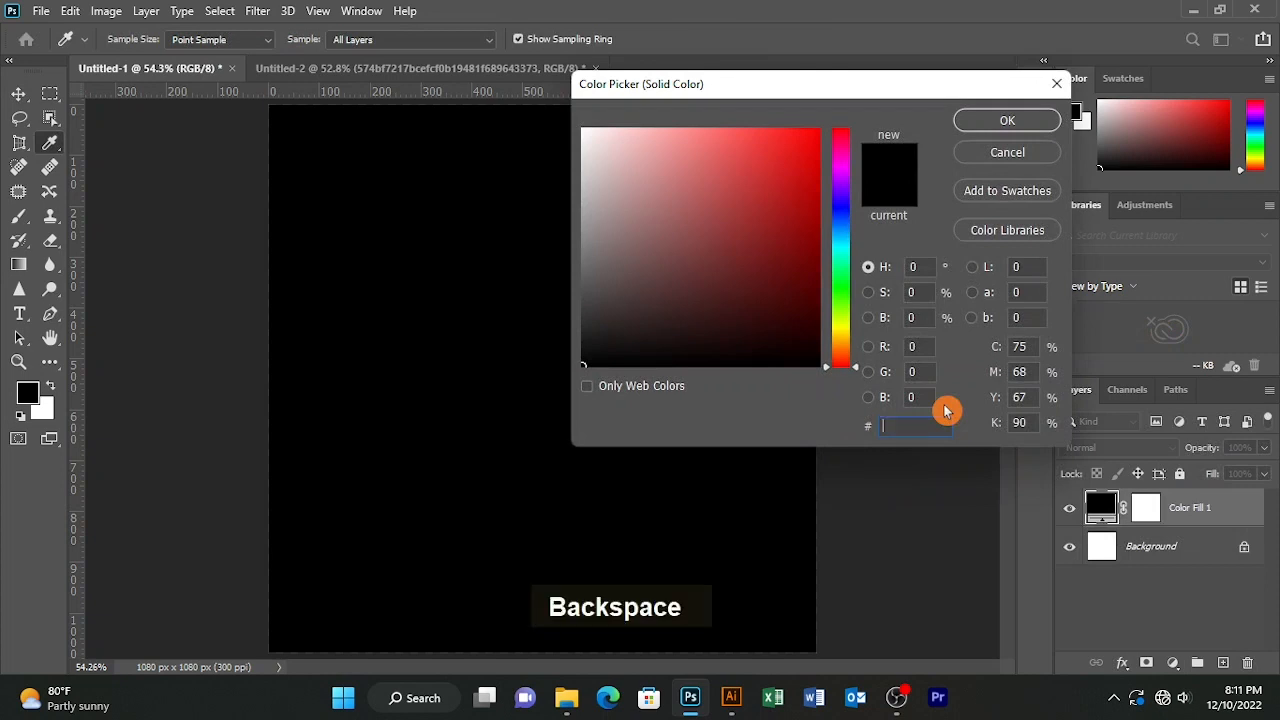
text(d9)
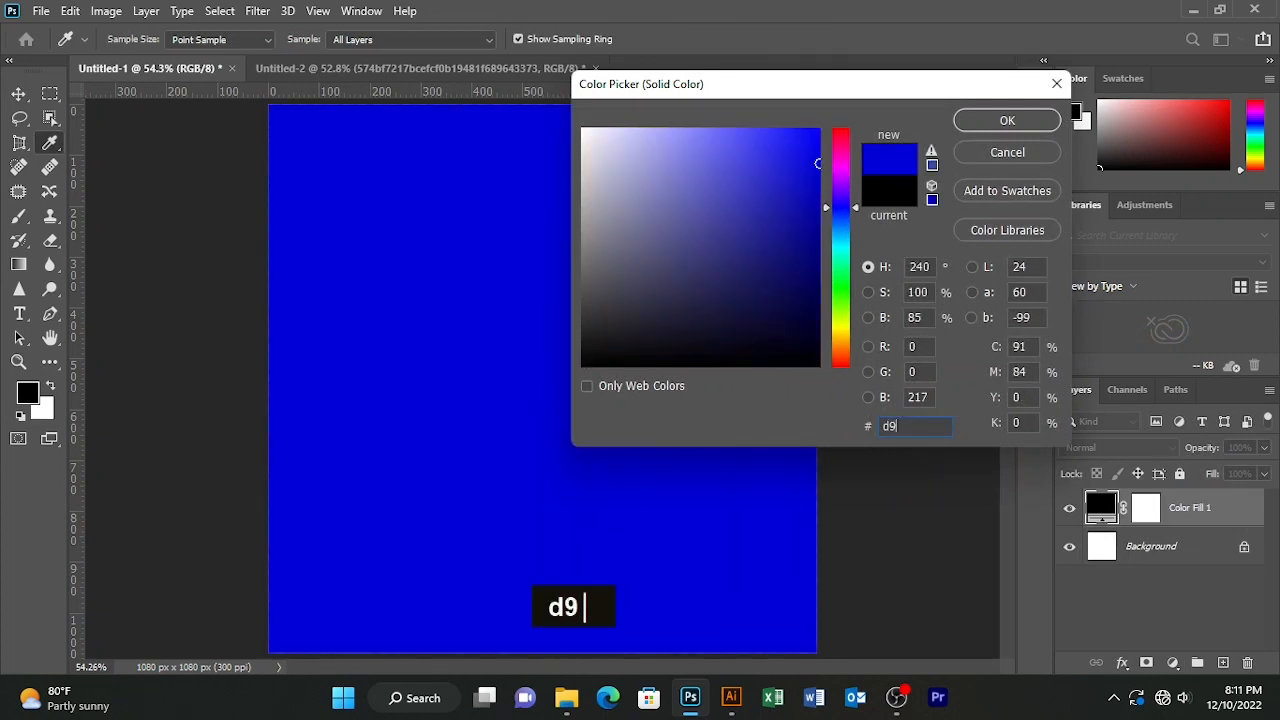
text(8)
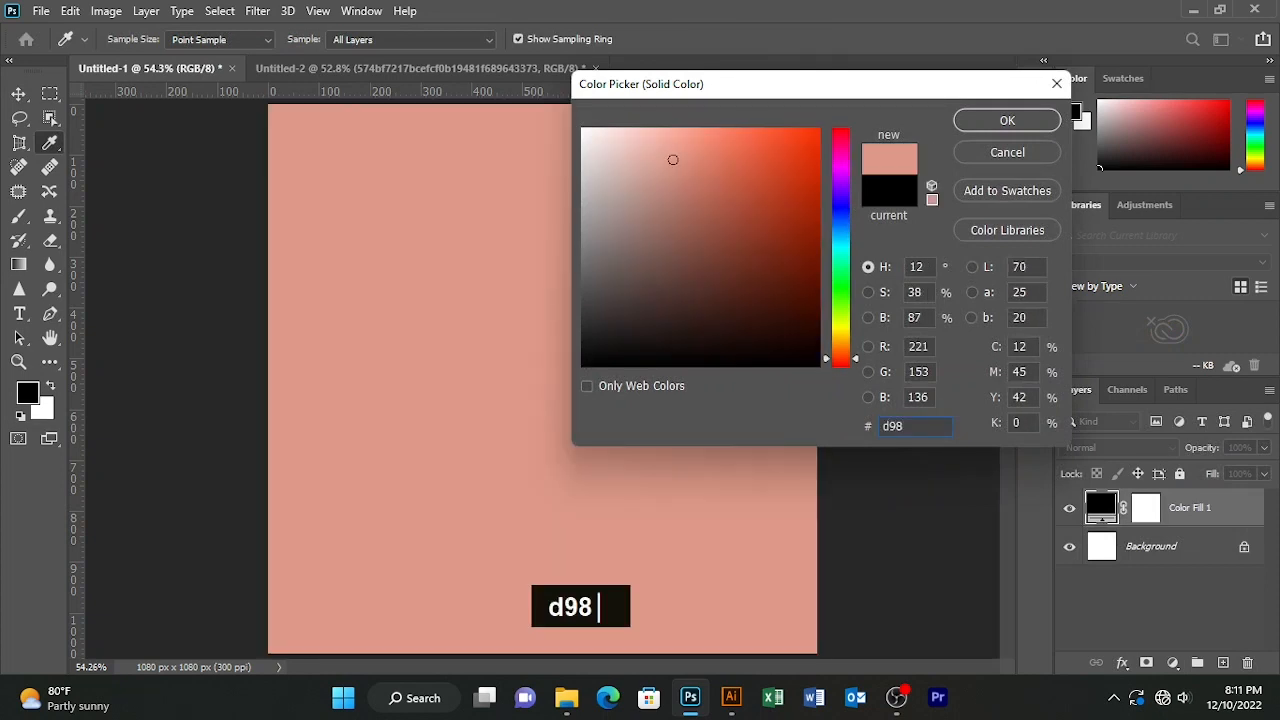
text(e04)
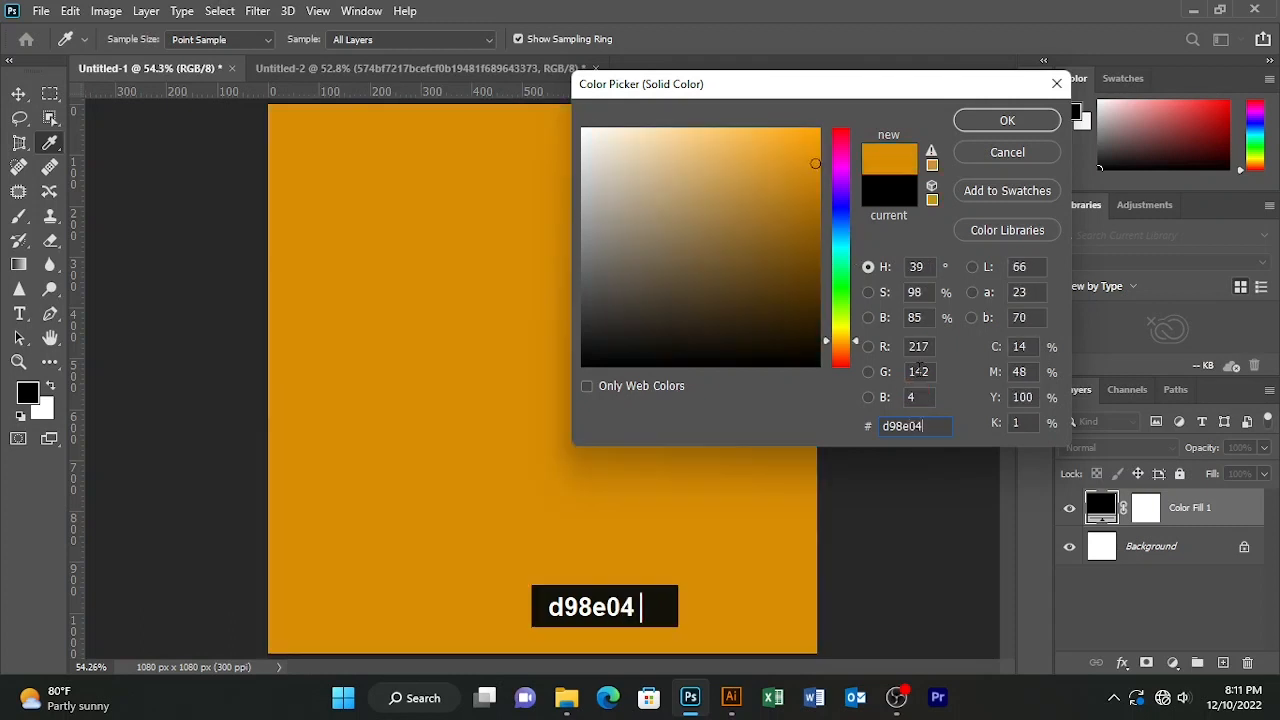
key(Caps_Lock)
click(1000, 124)
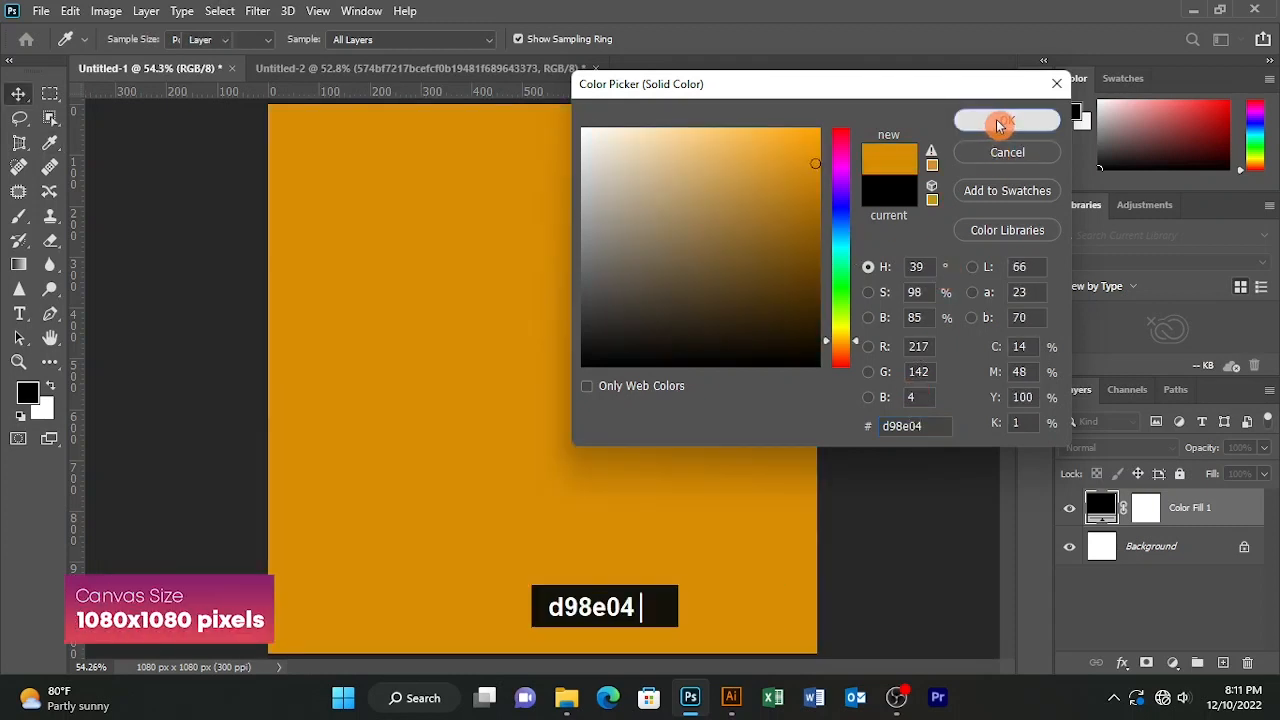
Bring the large square brush stroke from Untitled-2 into Untitled-1, rotated to 82.26° and scaled to 235% over the canvas's right side
click(391, 67)
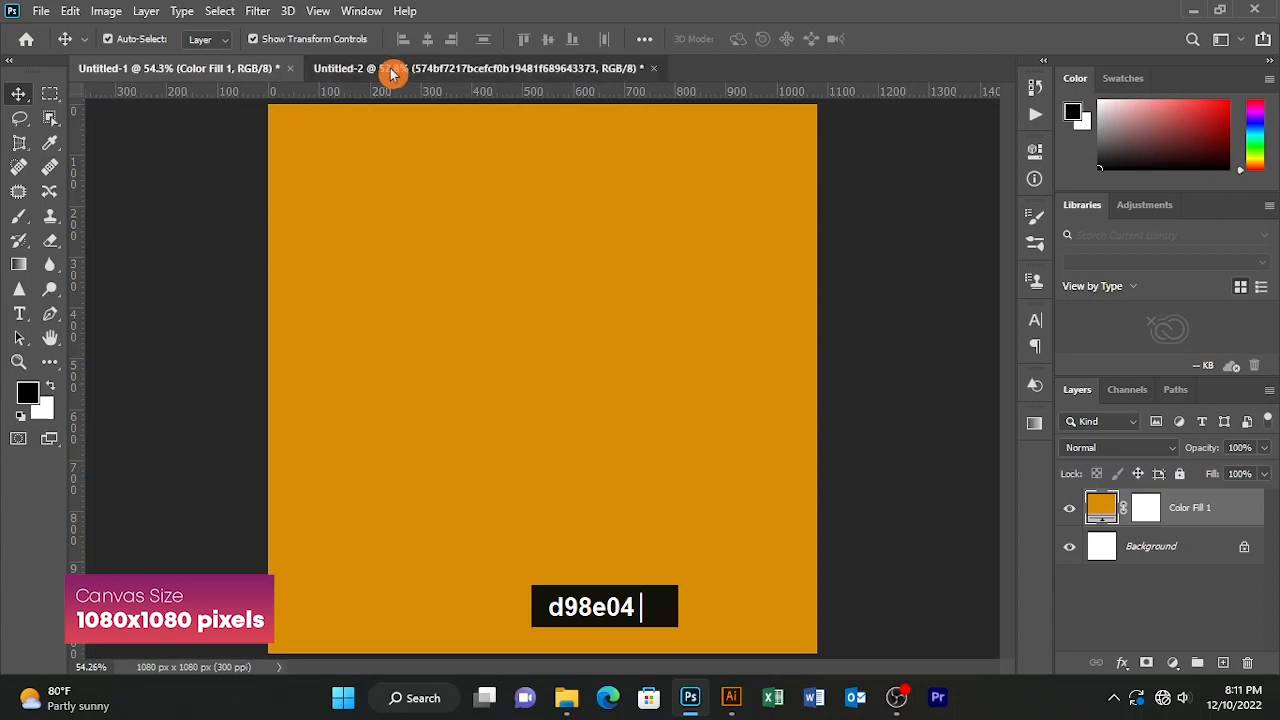
mouse_move(557, 218)
mouse_down()
mouse_move(200, 95)
mouse_move(180, 67)
mouse_move(652, 346)
mouse_up()
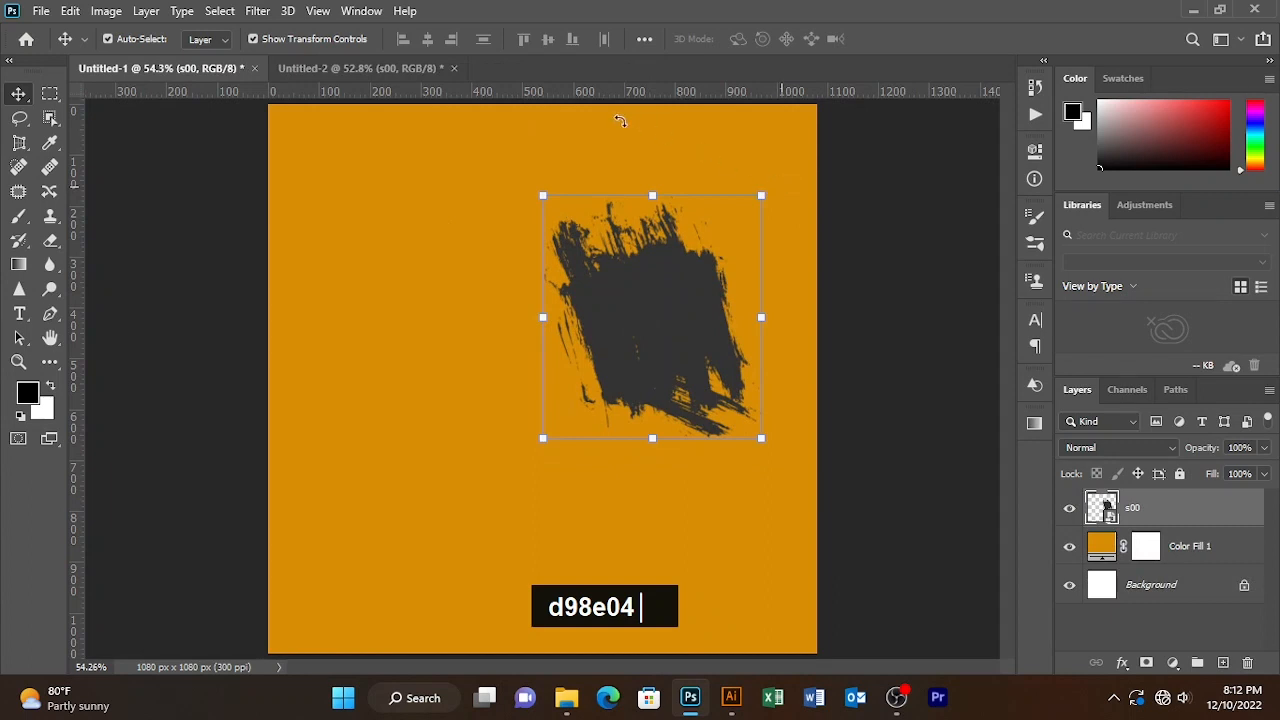
mouse_move(620, 120)
mouse_down()
mouse_move(645, 128)
mouse_move(743, 235)
mouse_move(743, 218)
mouse_move(740, 232)
mouse_up()
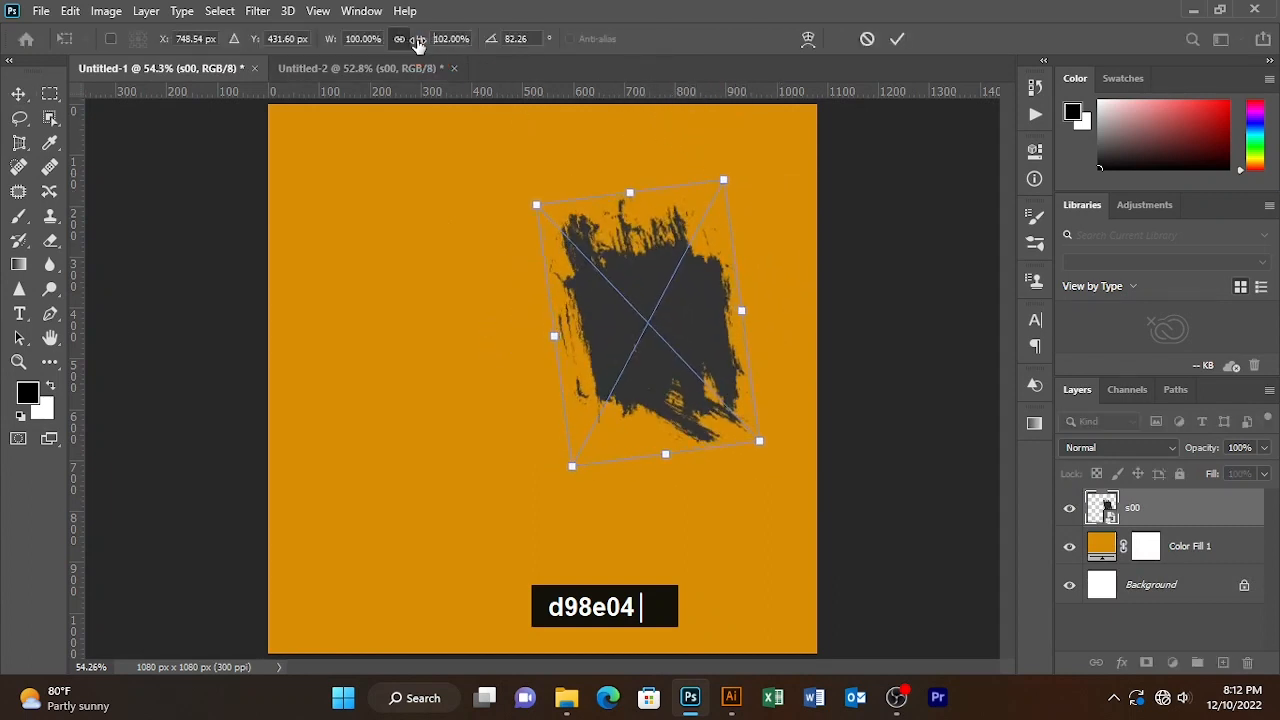
drag(418, 40, 541, 90)
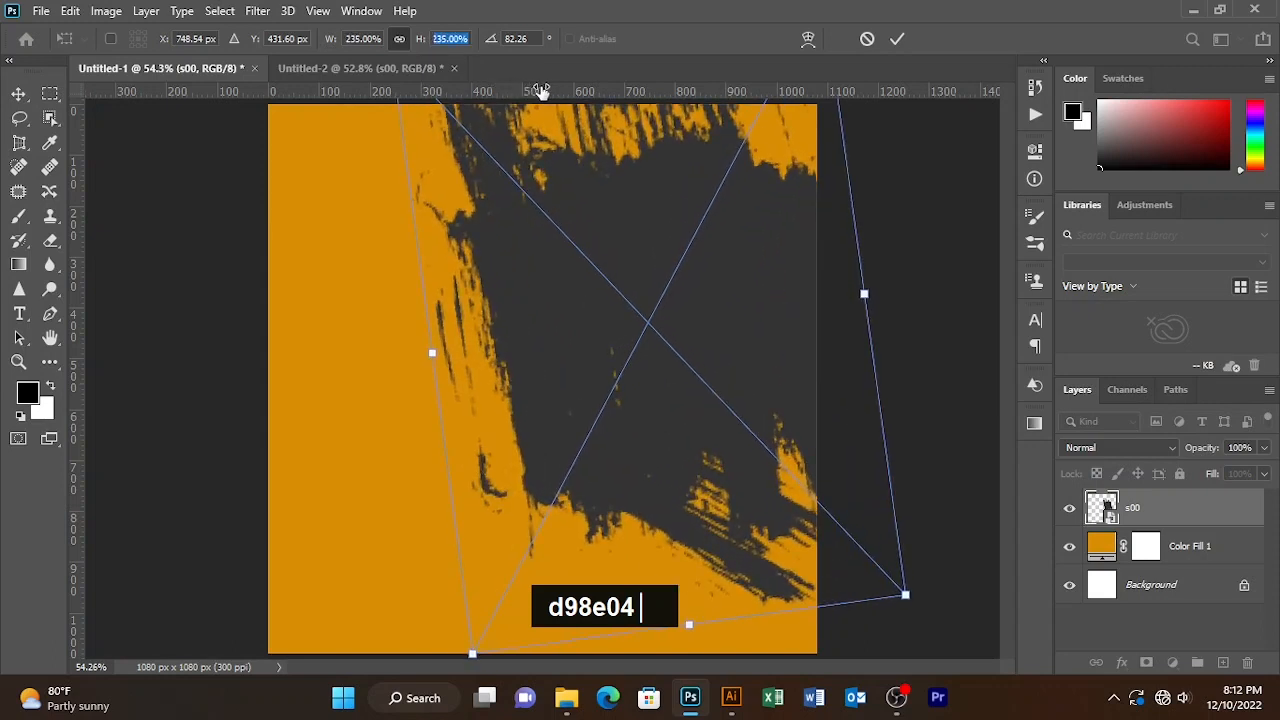
mouse_move(743, 305)
mouse_down()
mouse_move(749, 329)
mouse_move(757, 320)
mouse_up()
click(900, 44)
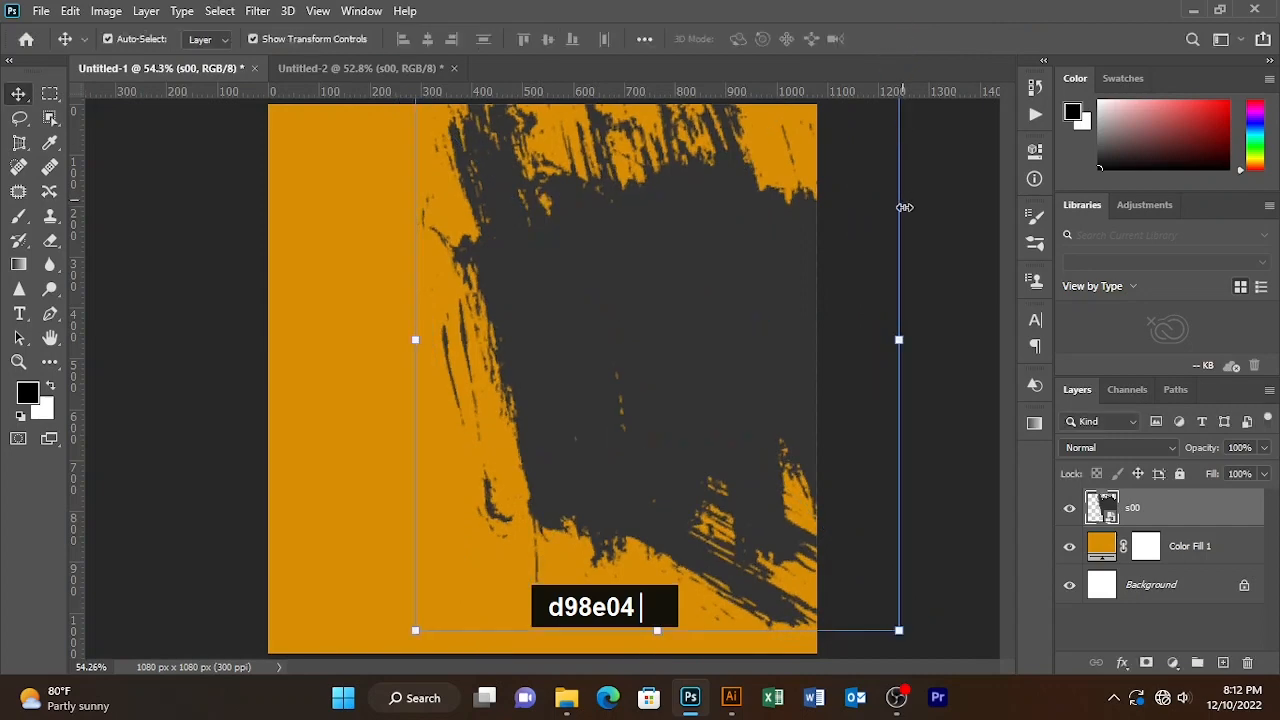
click(944, 232)
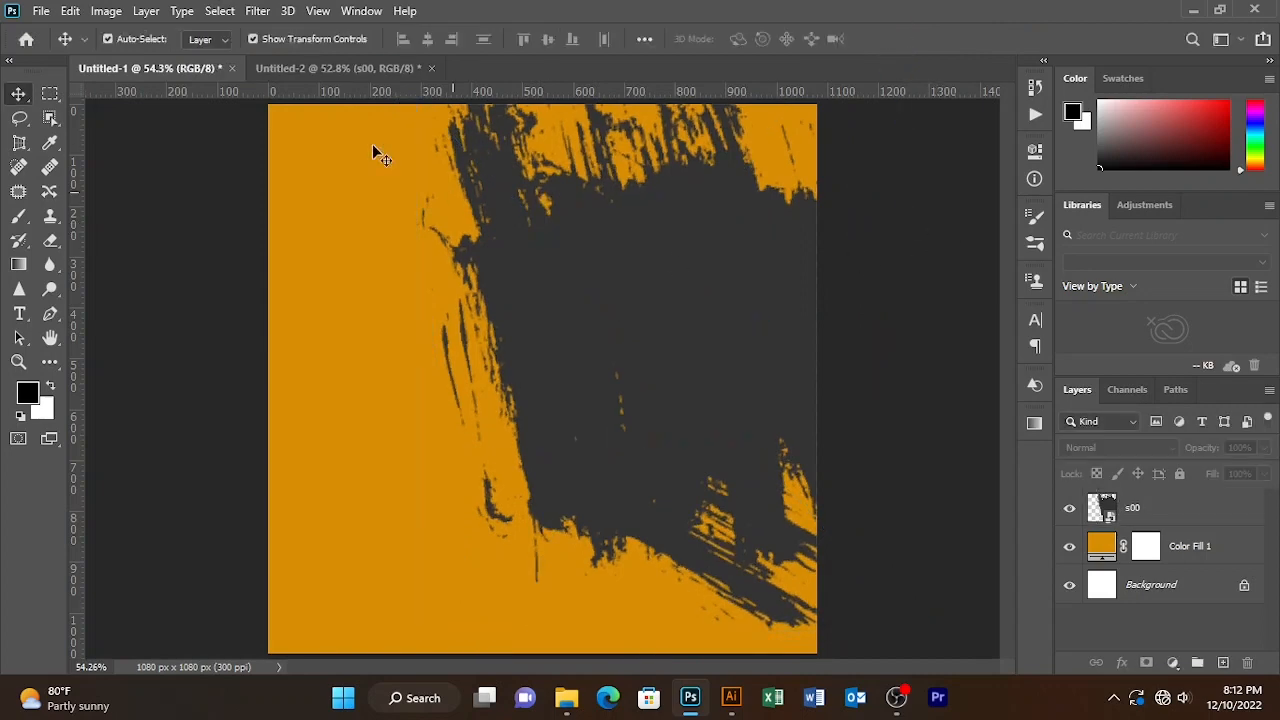
Bring the model photo from Untitled-2 into Untitled-1 and clip it to the s00 brush stroke layer
click(295, 70)
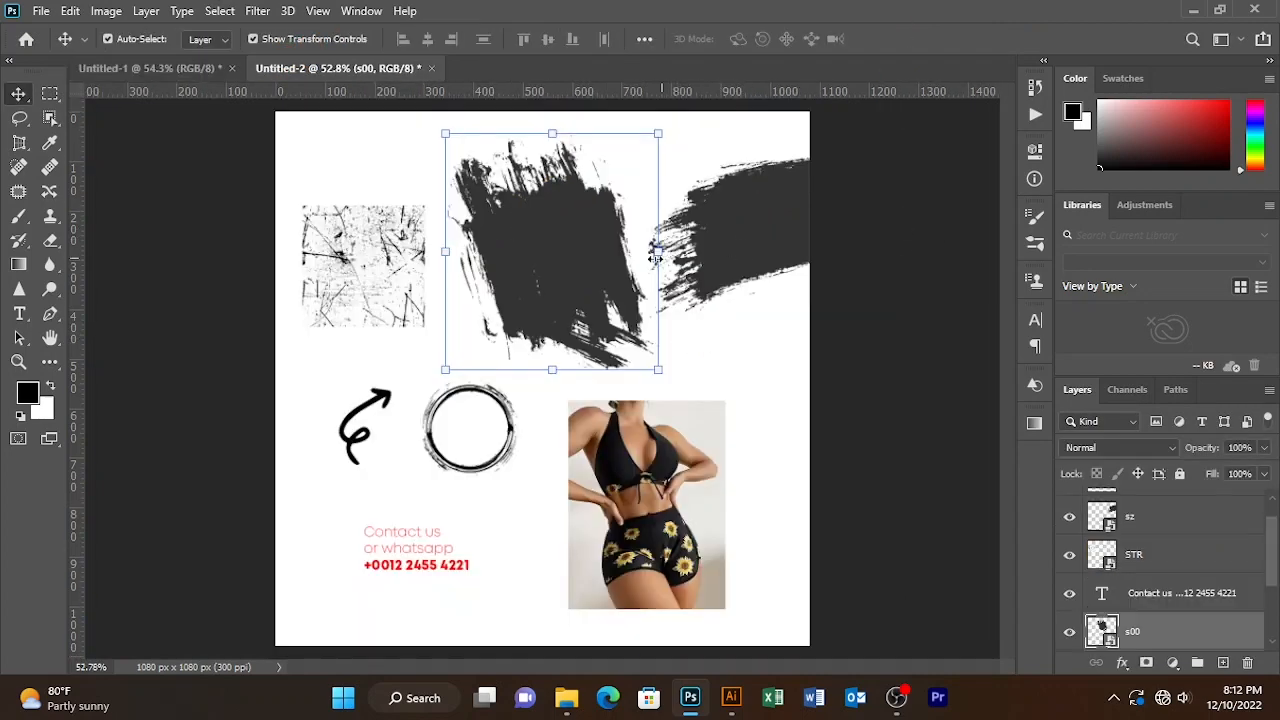
drag(660, 478, 746, 345)
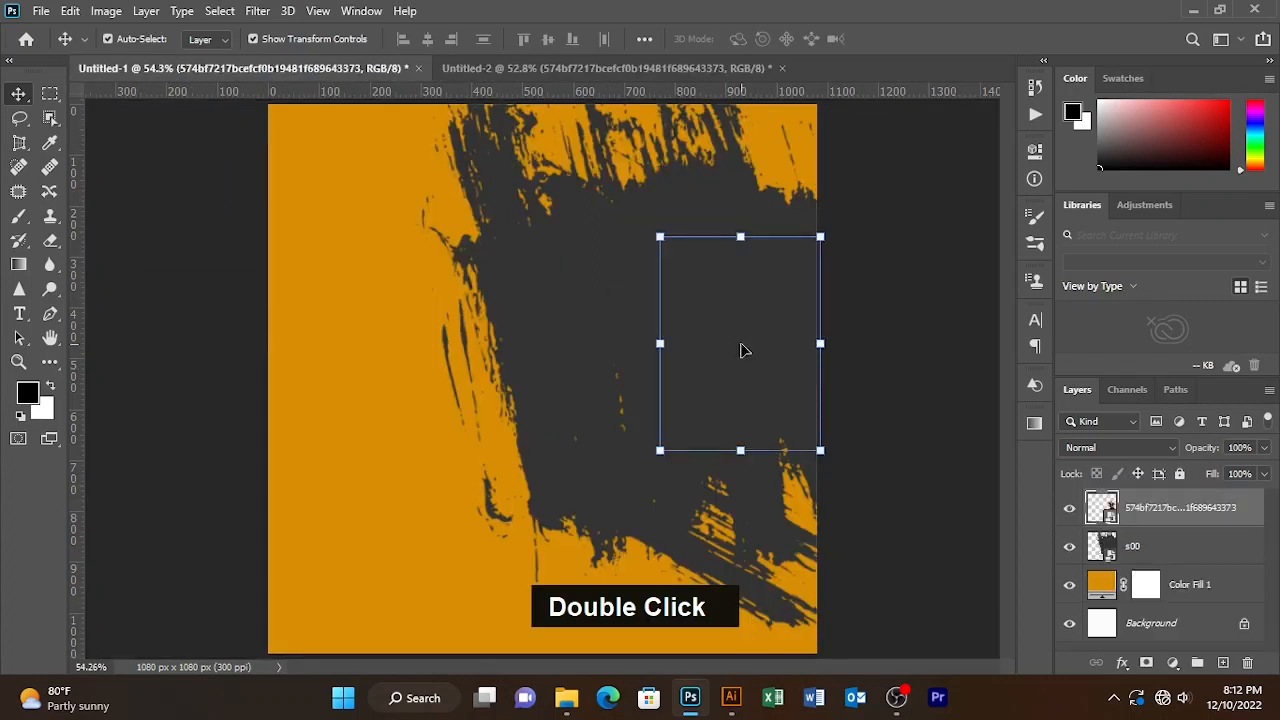
shift+click(1184, 540)
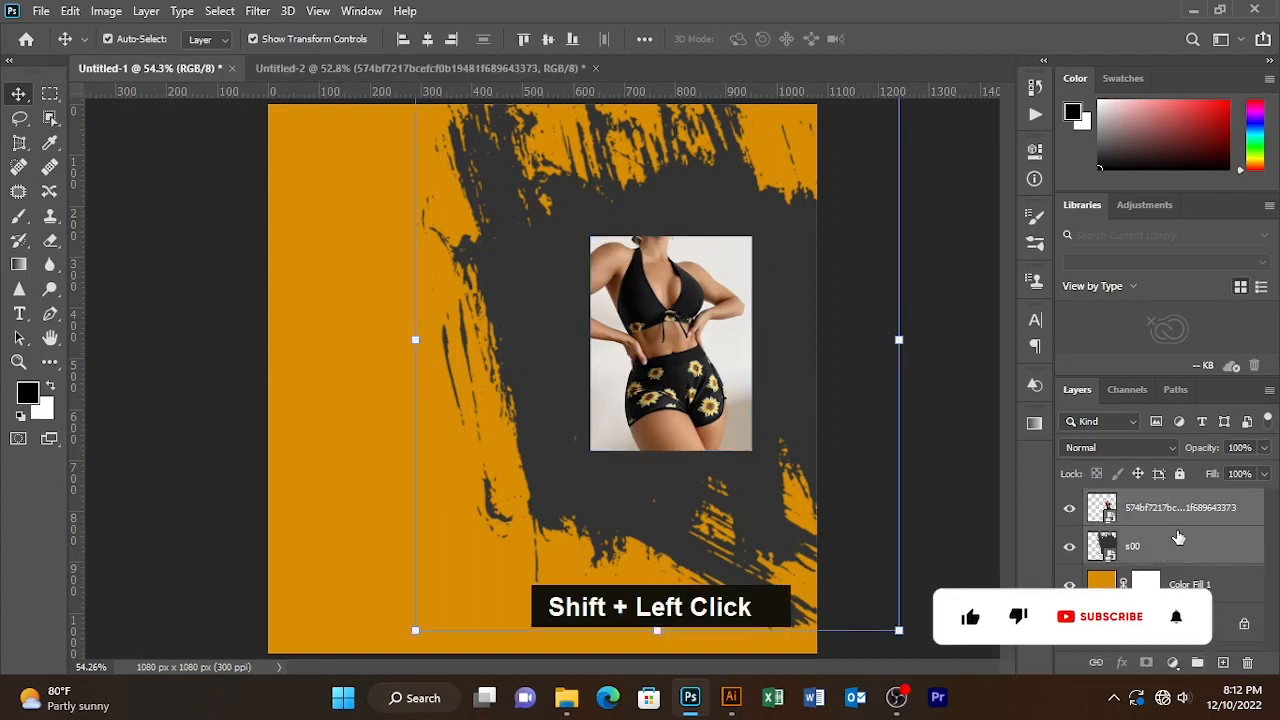
alt+click(1188, 522)
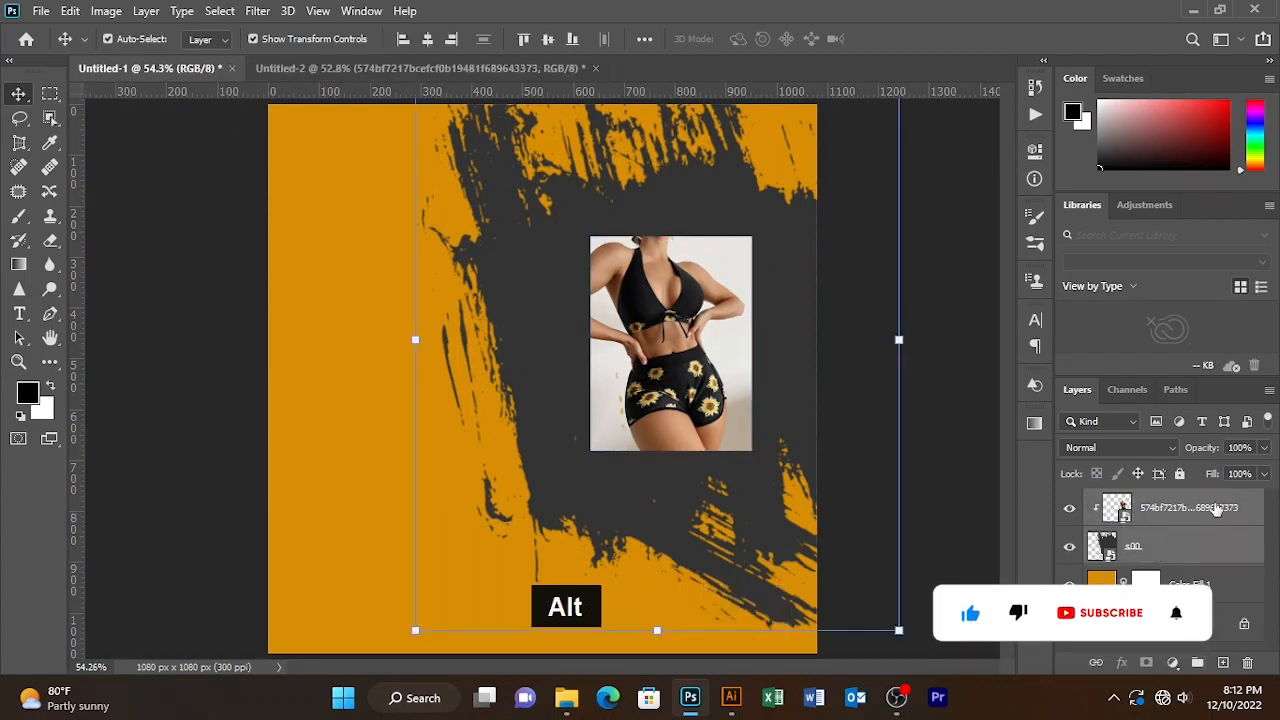
Scale the clipped model photo to 31.51% and position it over the brush stroke on the canvas's right side
click(1208, 510)
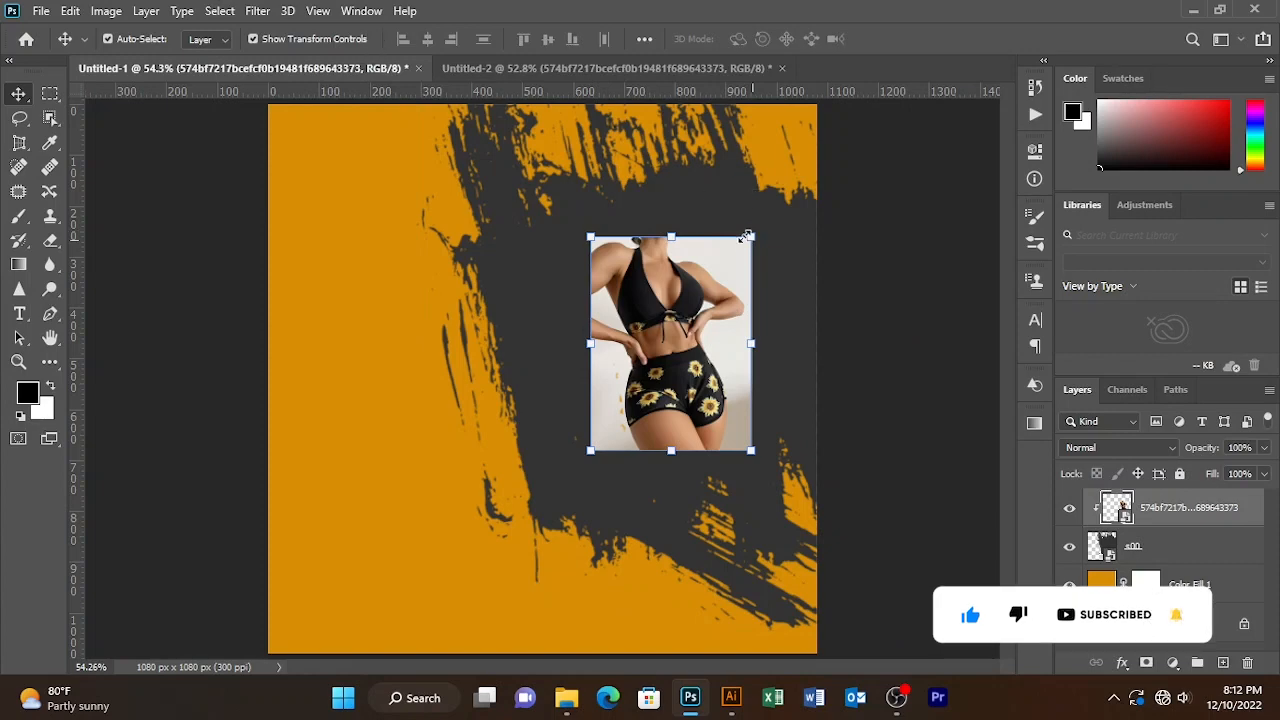
key(ctrl+t)
click(428, 45)
mouse_move(419, 45)
mouse_down()
mouse_move(449, 52)
mouse_move(437, 57)
mouse_up()
drag(628, 310, 623, 322)
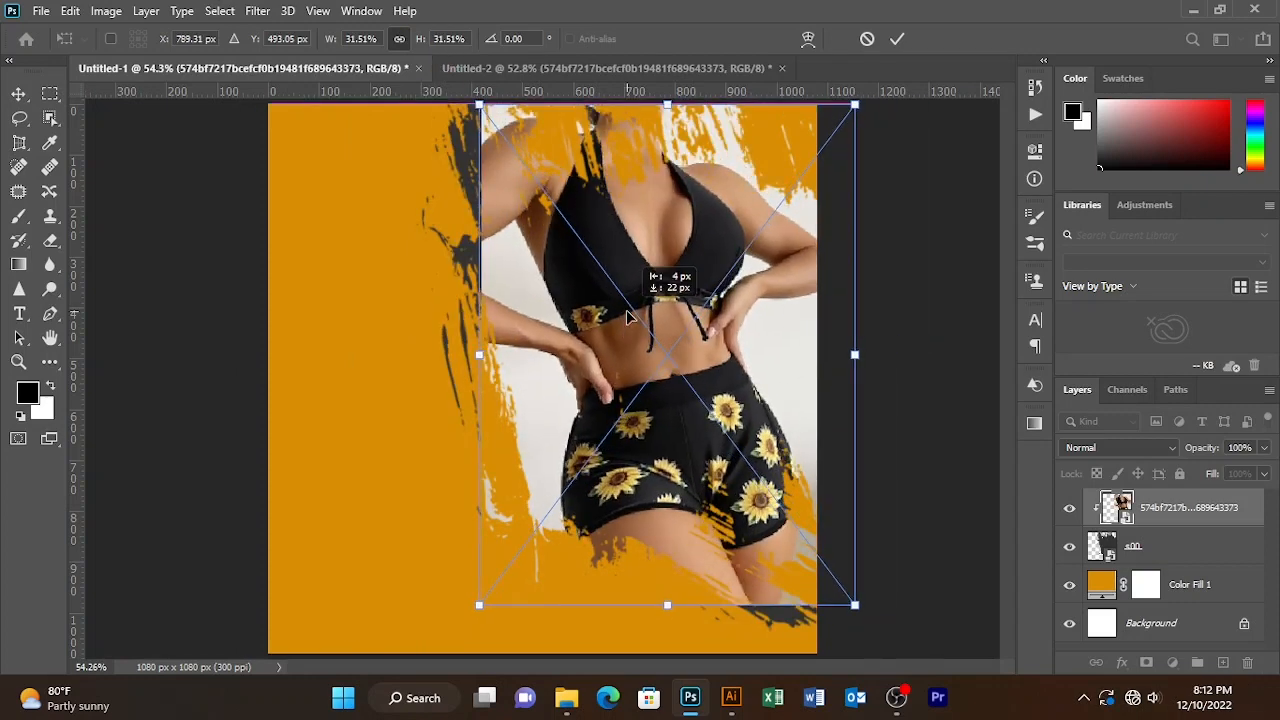
drag(762, 271, 714, 272)
key(Up)
key(Up)
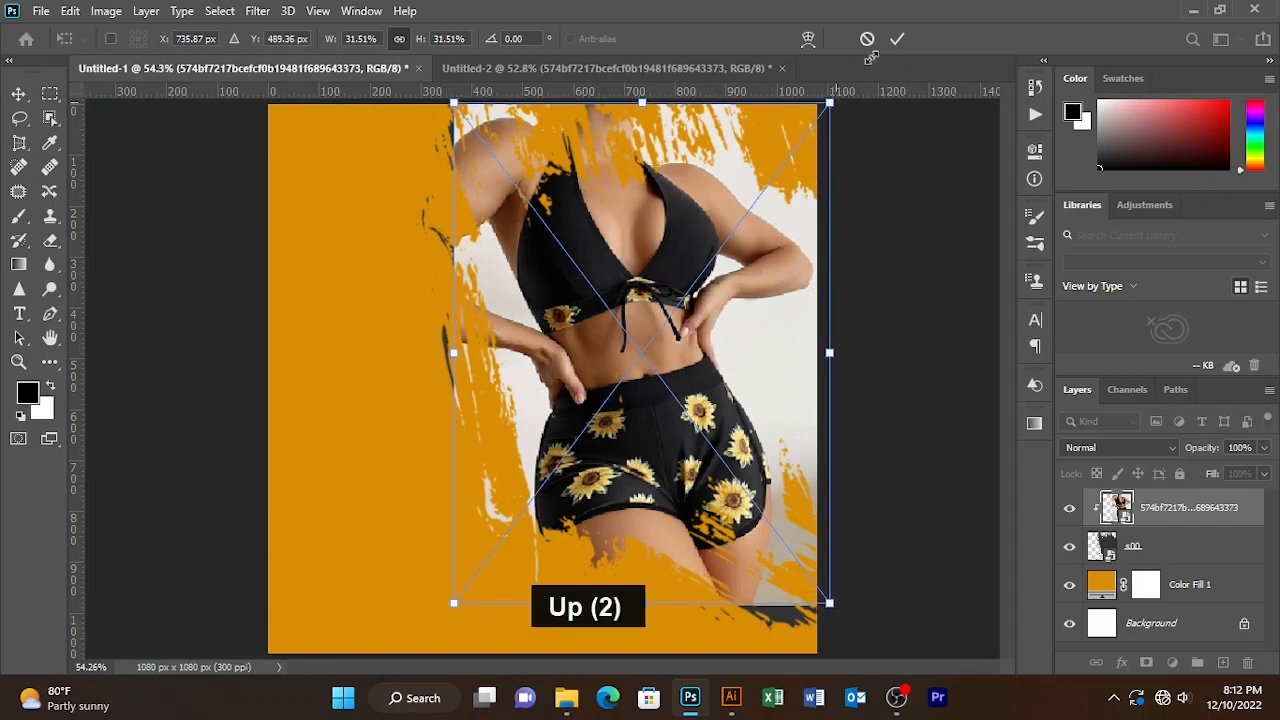
click(897, 38)
Scale the s00 brush stroke to 218% and nudge it slightly upward behind the photo
click(1206, 550)
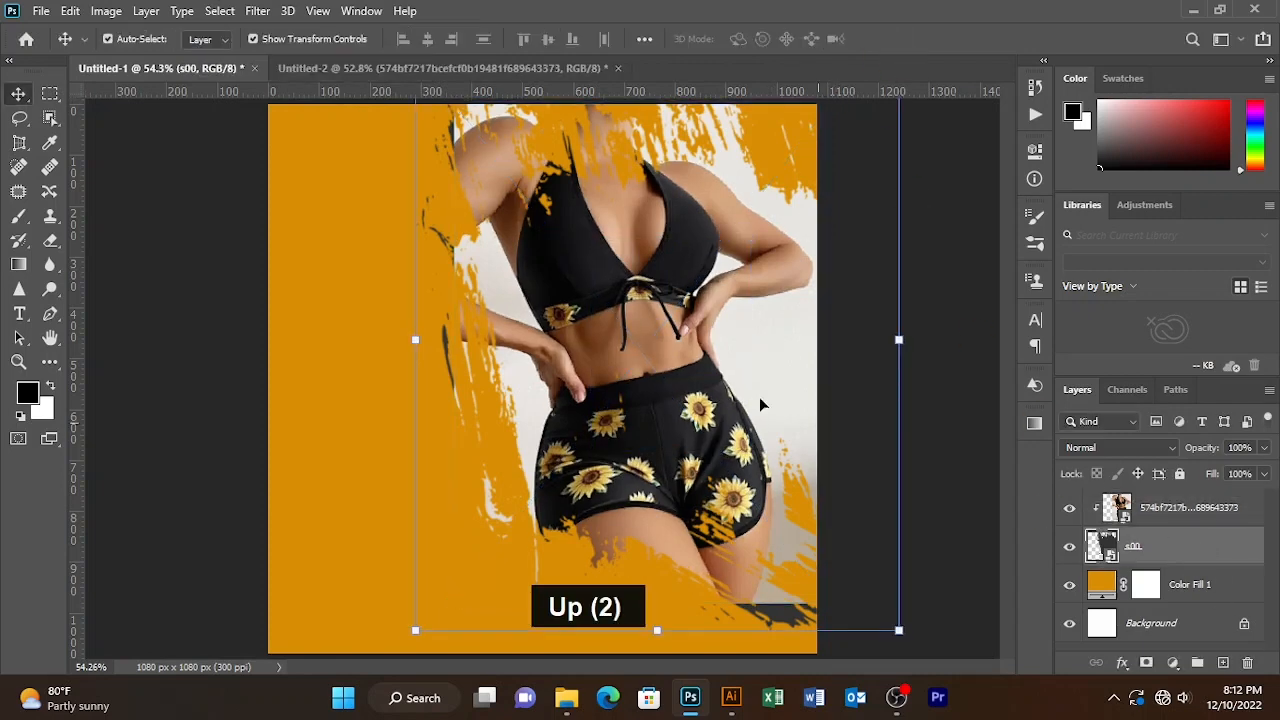
key(ctrl+t)
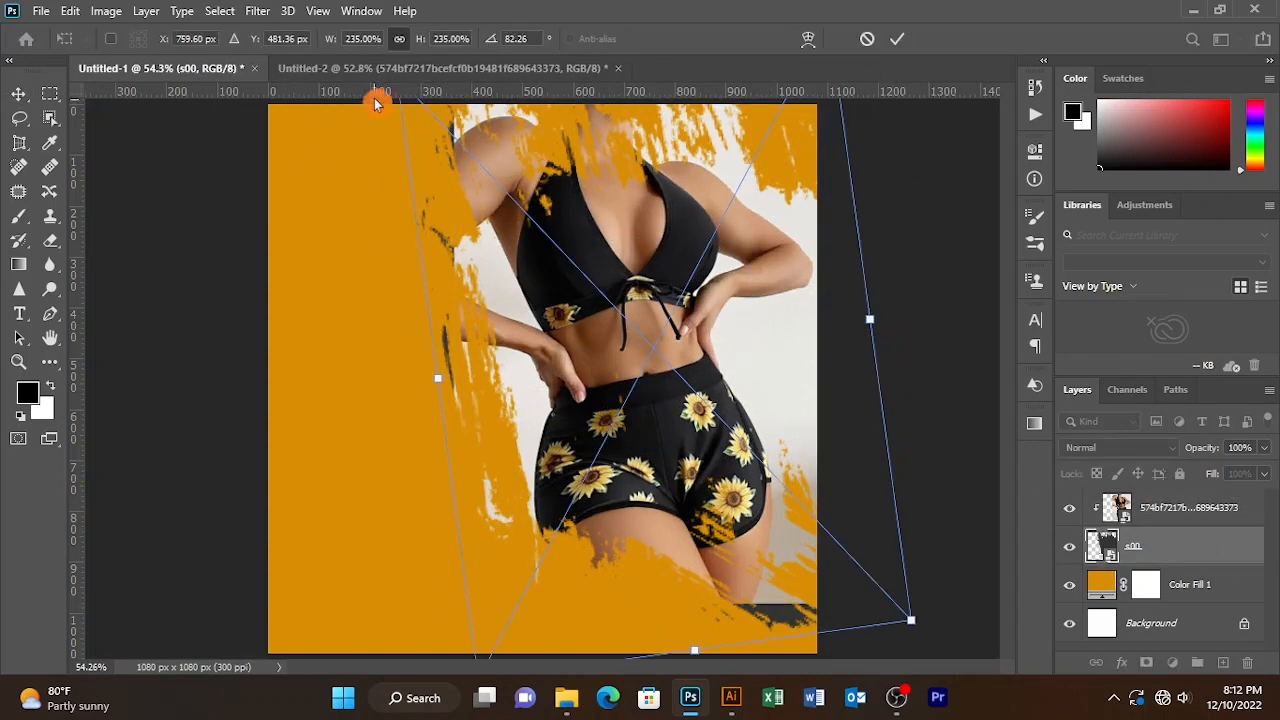
drag(417, 40, 400, 49)
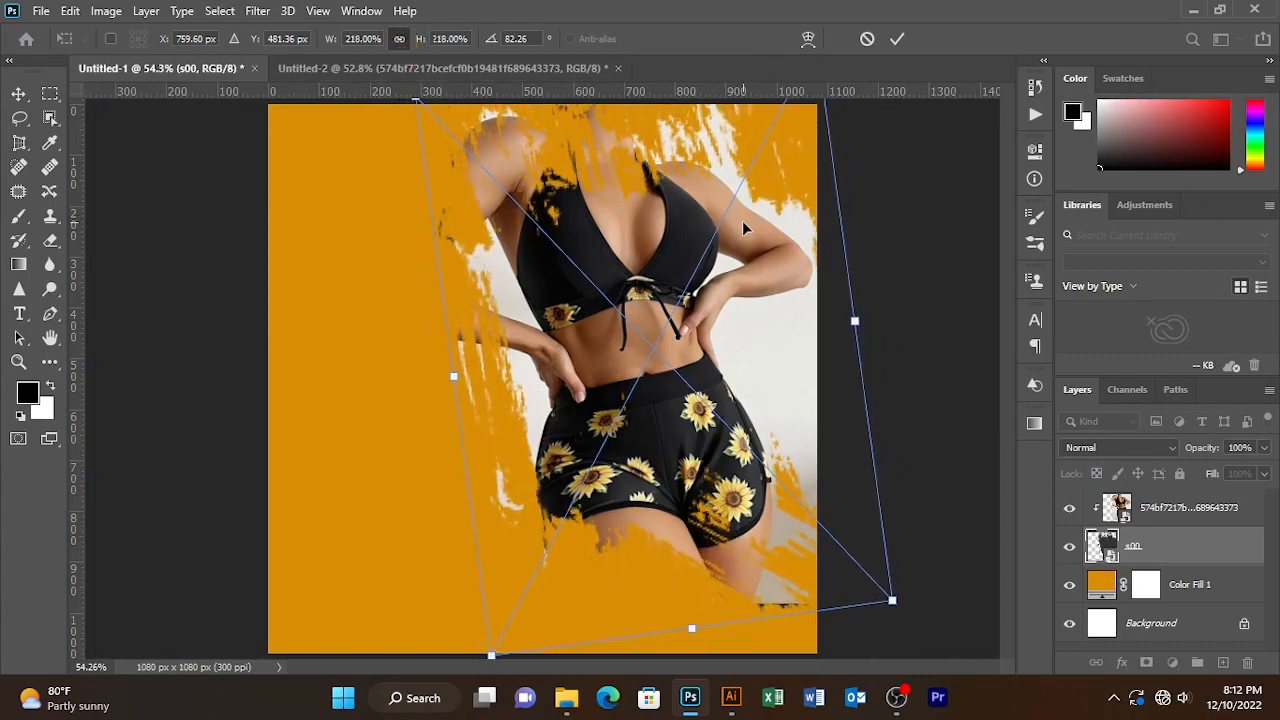
key(Down)
key(Down)
key(Down)
key(Down)
key(Down)
key(Down)
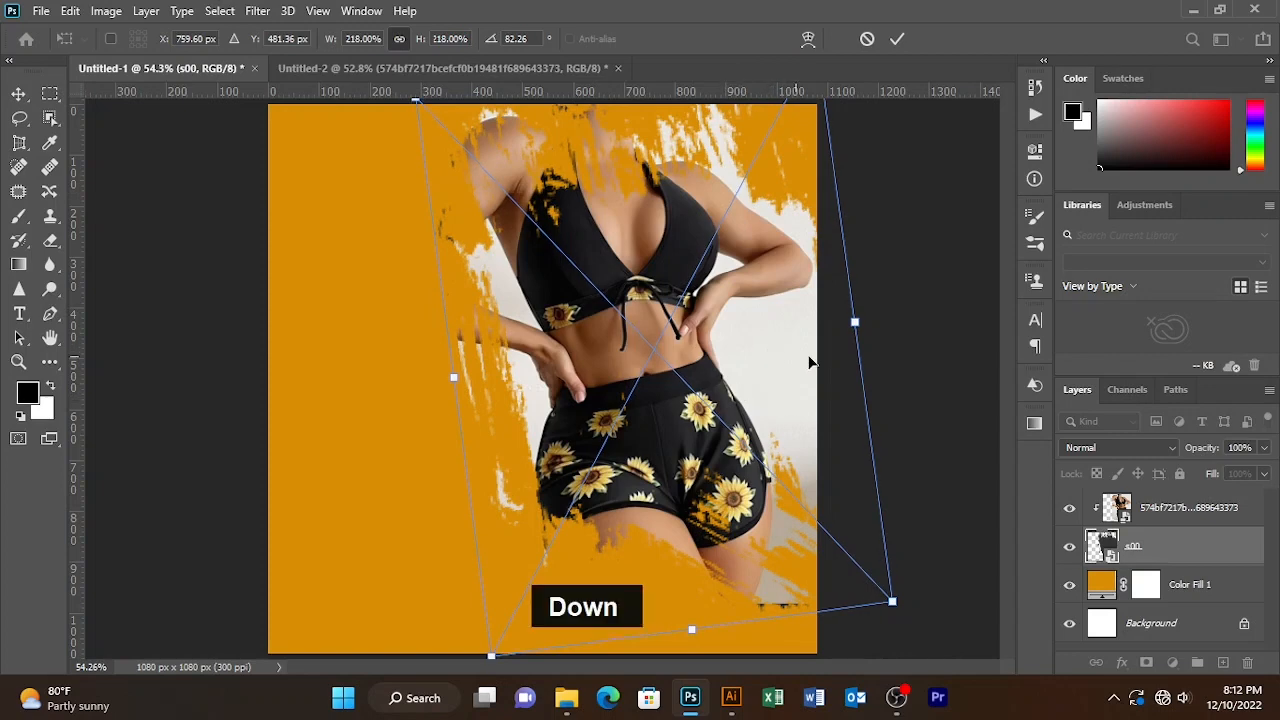
key(Down)
key(Down)
key(Down)
key(Down)
key(Down)
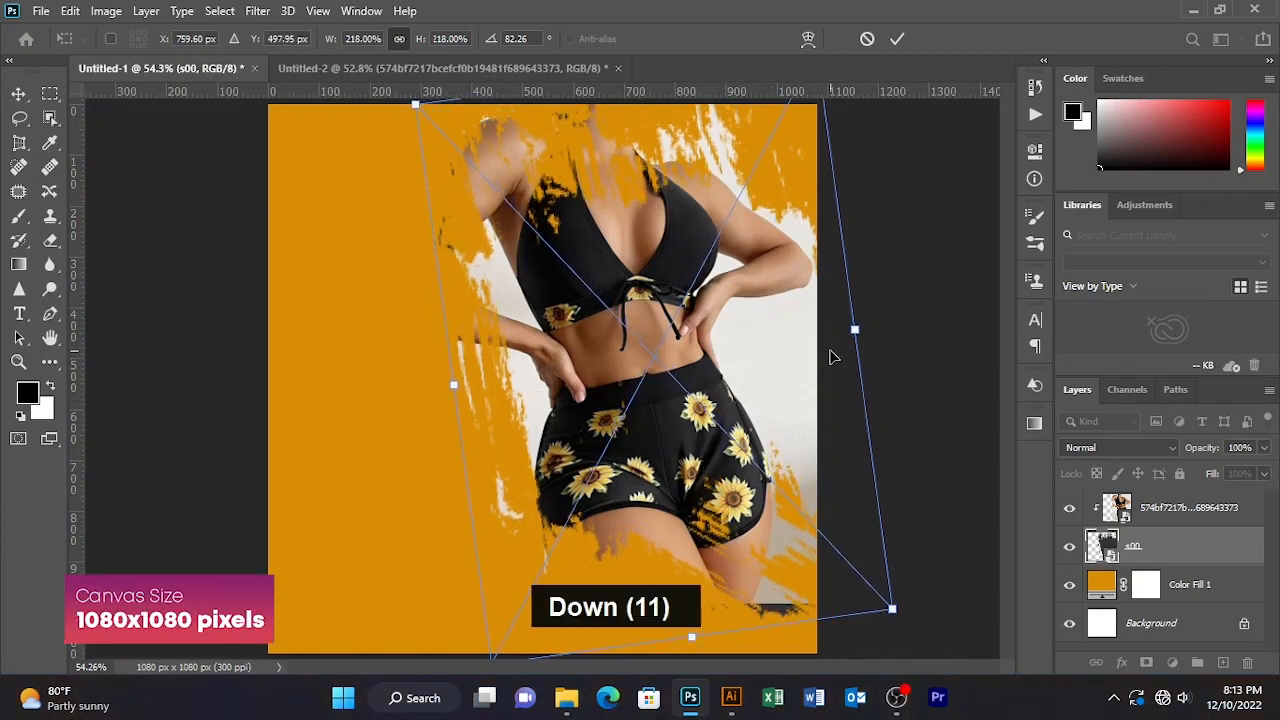
key(Up)
key(Up)
key(Up)
key(Up)
key(Up)
key(Up)
key(Up)
key(Up)
key(Up)
key(Up)
key(Up)
key(Up)
key(Up)
key(Up)
key(Up)
key(Up)
key(Up)
key(Up)
key(Up)
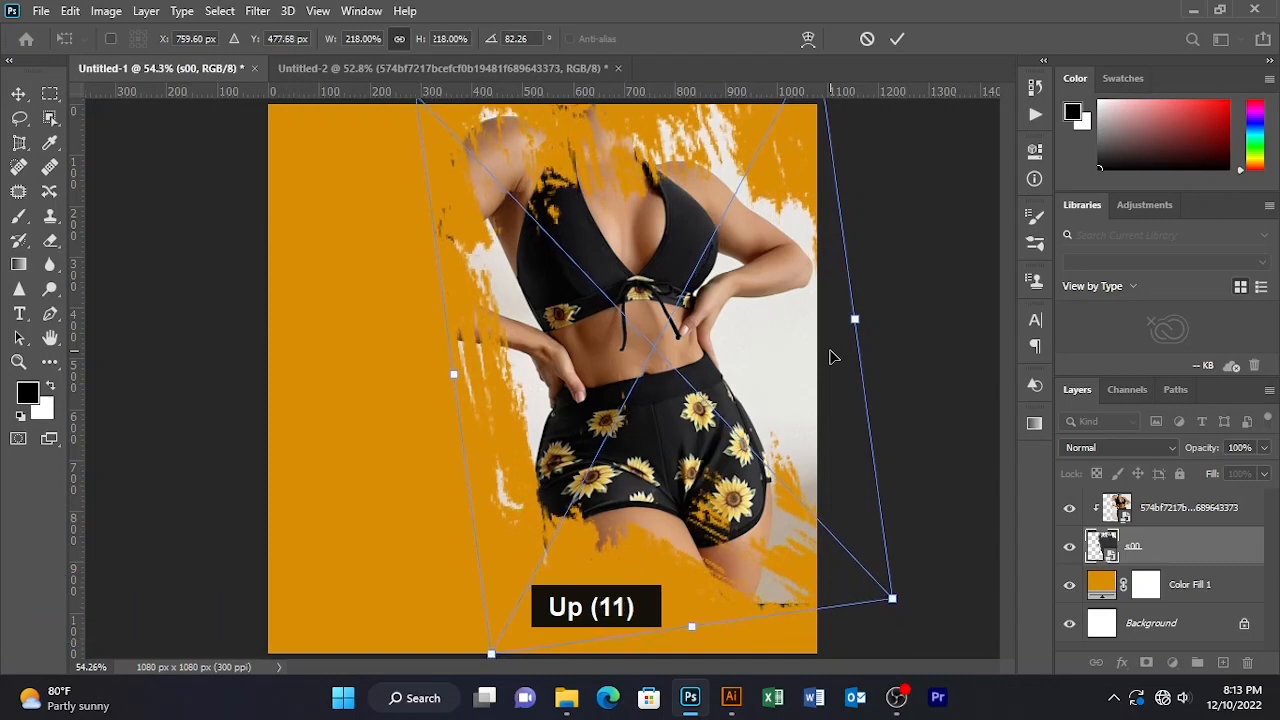
click(897, 38)
Nudge the clipped model photo slightly down and to the left within the brush stroke
click(1198, 512)
key(Down)
key(Down)
key(Down)
key(Down)
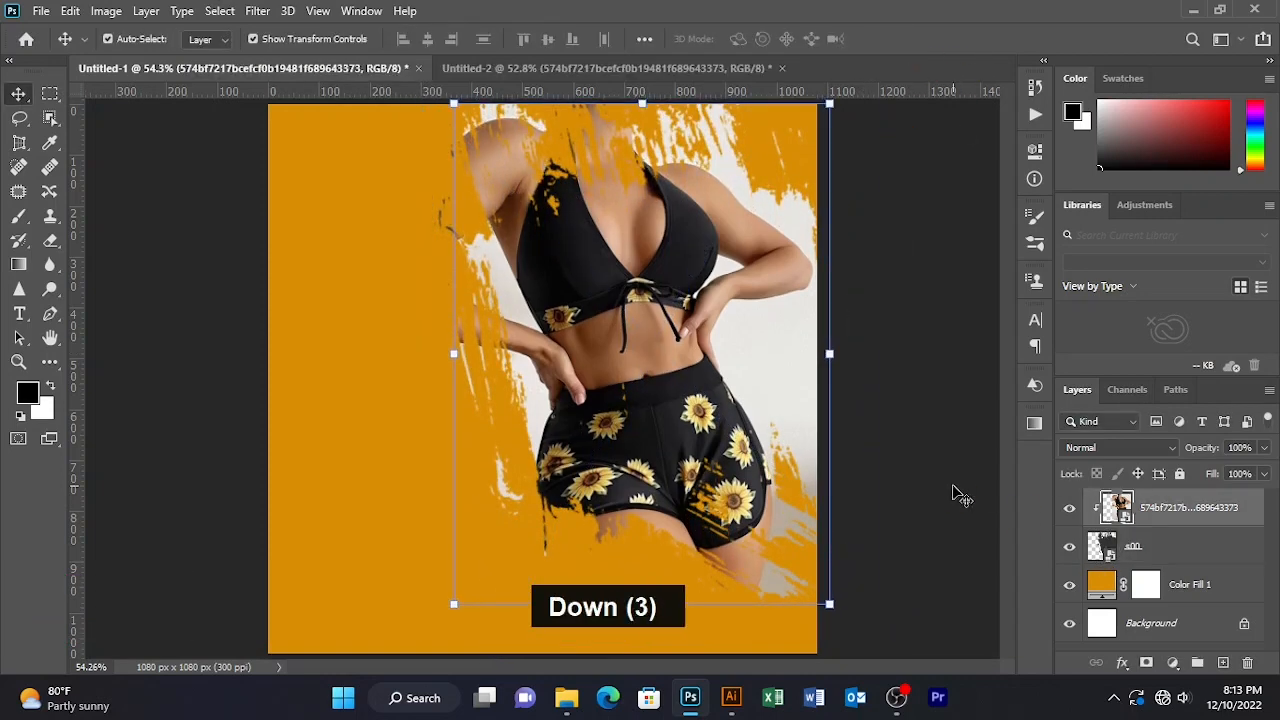
click(921, 372)
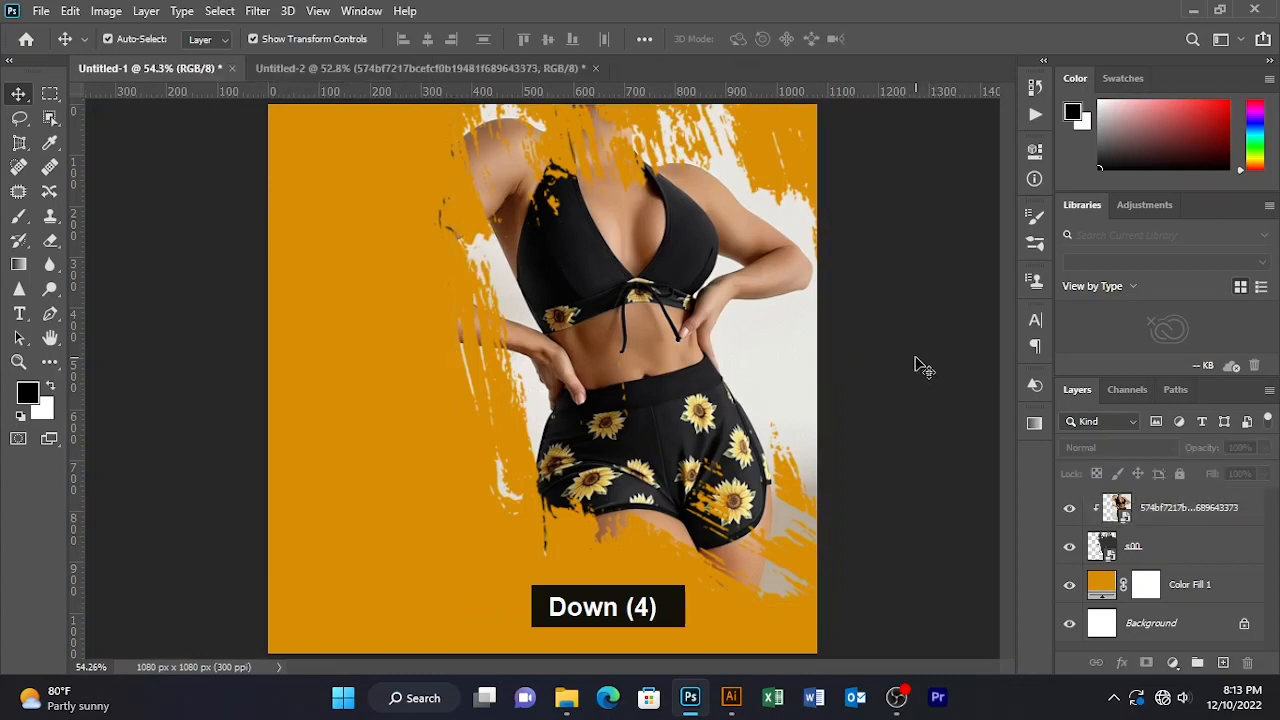
click(675, 400)
key(Left)
key(Left)
key(Left)
key(Left)
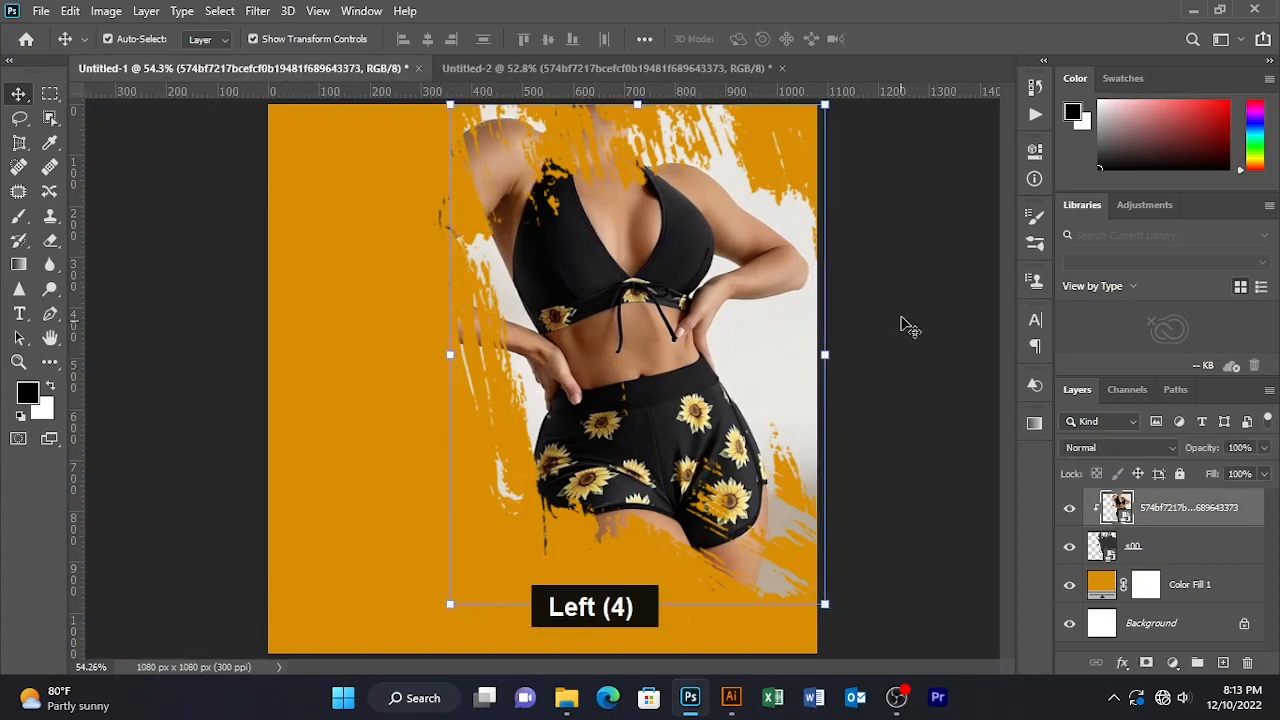
click(921, 292)
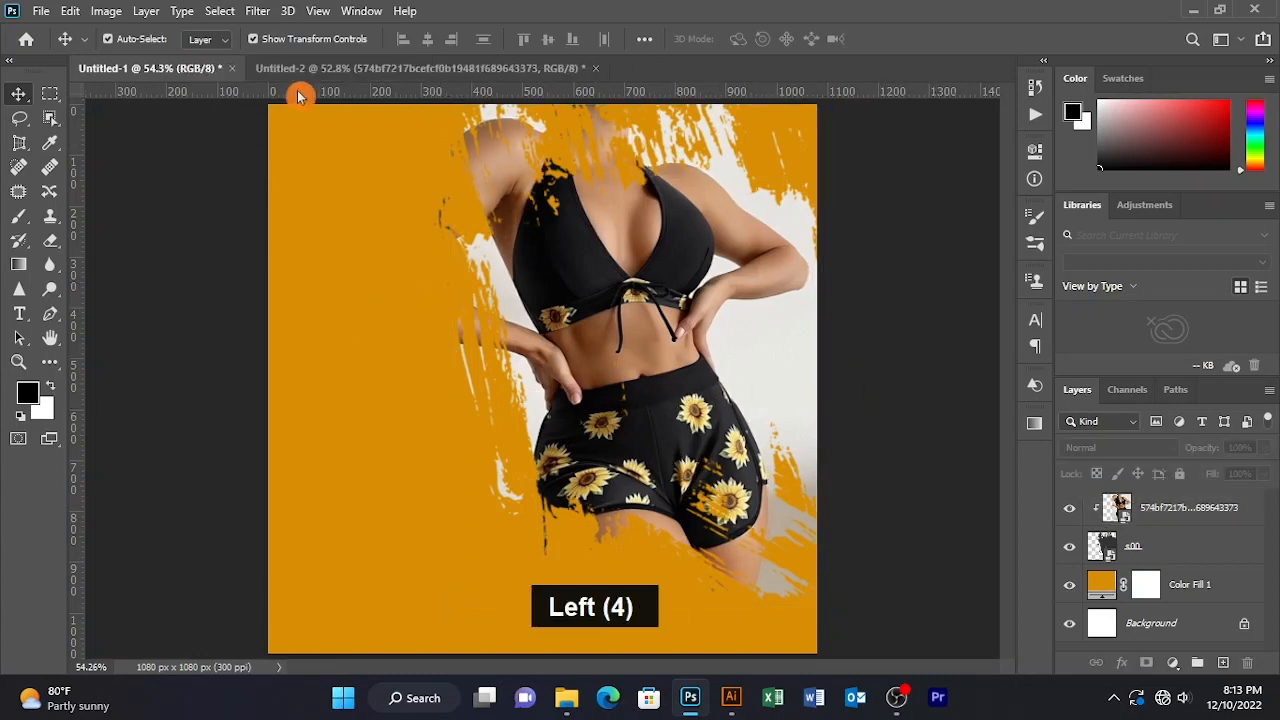
Bring the wide sz brush stroke from Untitled-2 to the photo's left edge in Untitled-1 and move its layer below s00
click(357, 70)
click(765, 289)
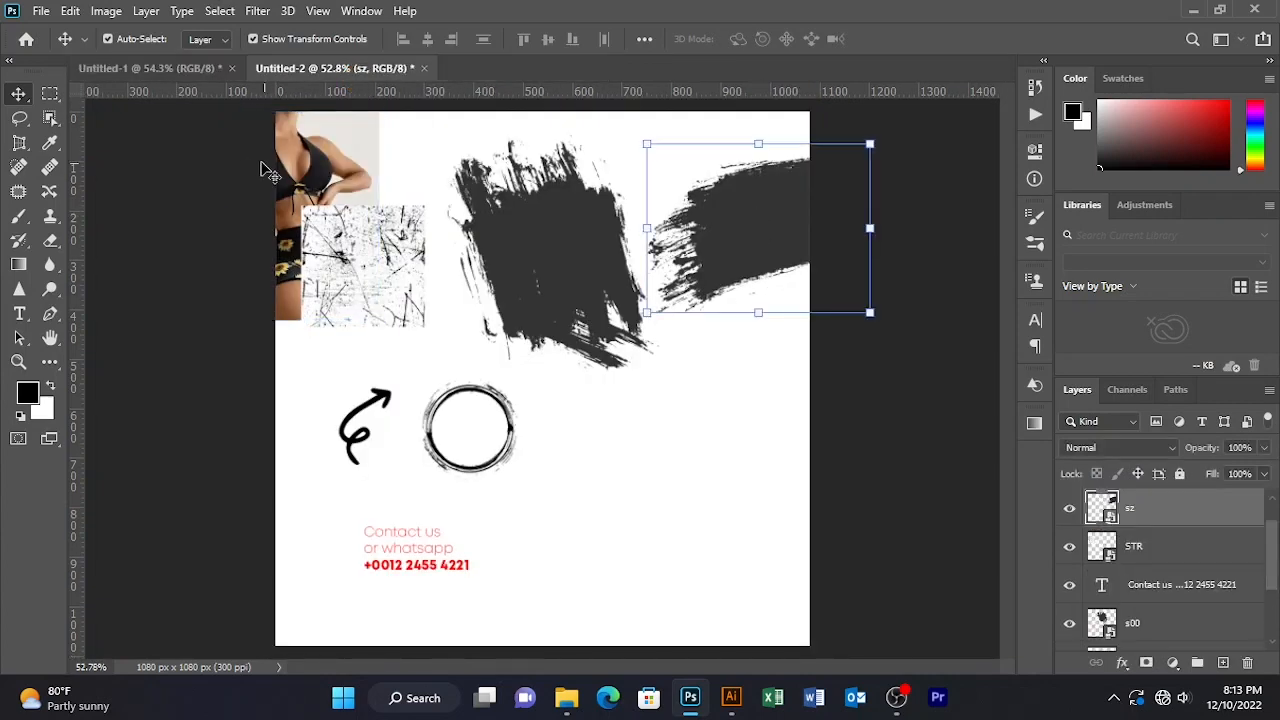
drag(335, 155, 688, 443)
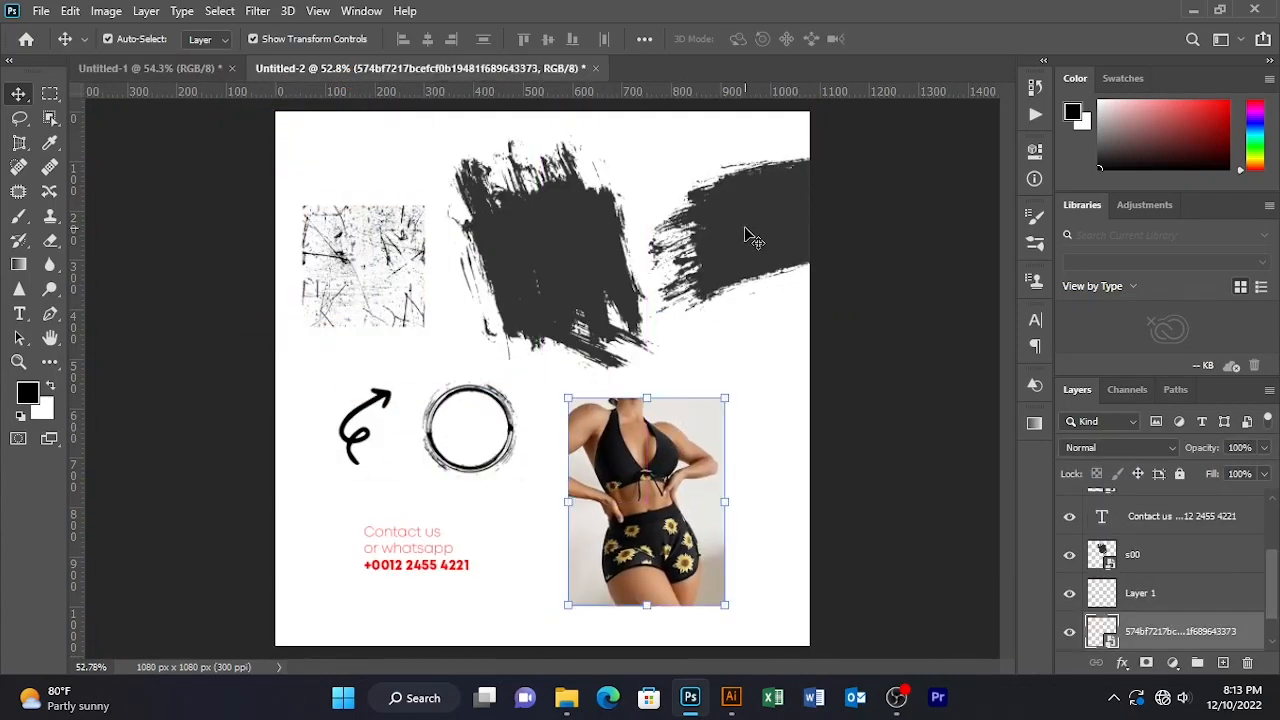
mouse_move(748, 234)
mouse_down()
mouse_move(147, 122)
mouse_move(123, 61)
mouse_move(305, 145)
mouse_move(563, 490)
mouse_up()
drag(503, 423, 508, 432)
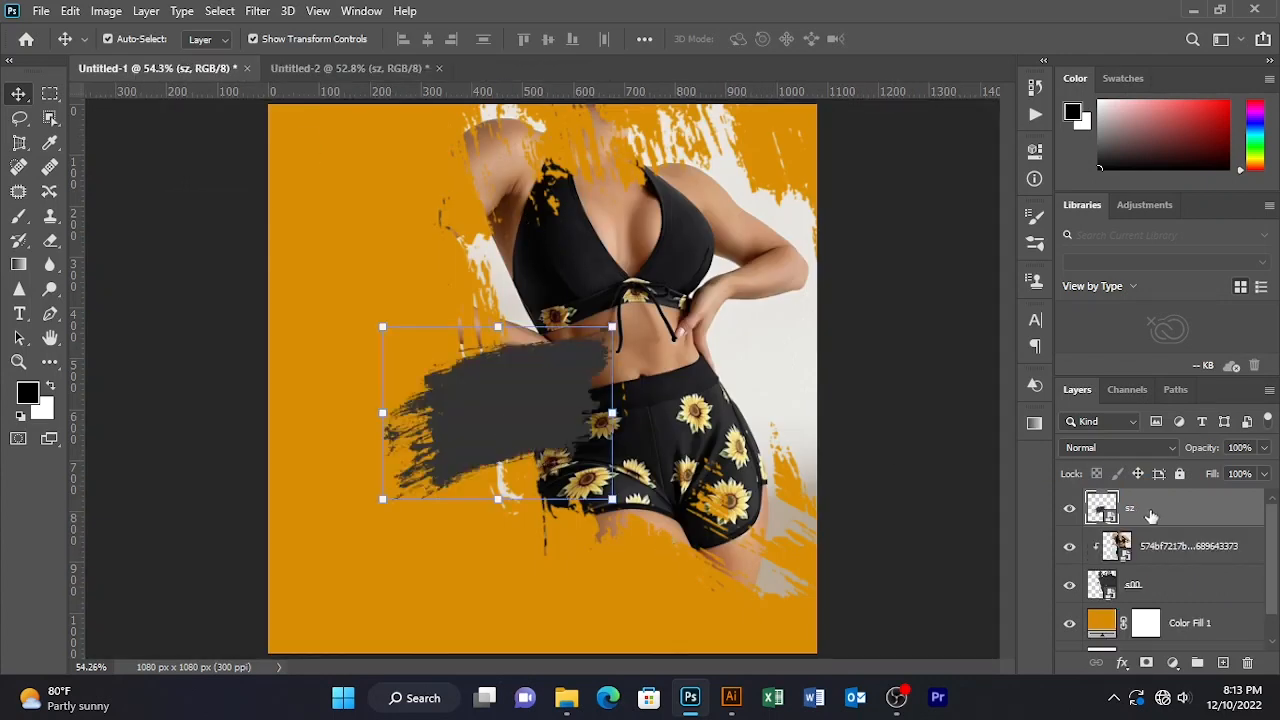
drag(1150, 514, 1189, 610)
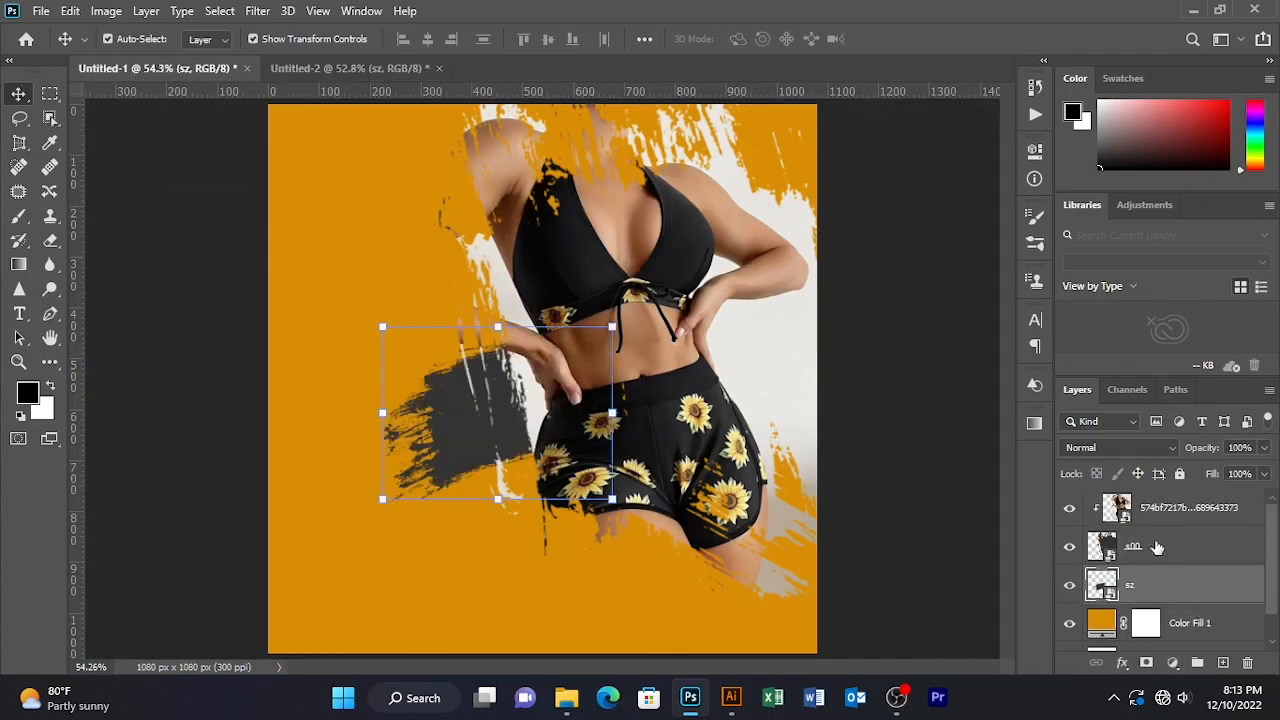
Apply a 100% Color Overlay in d97904 to the sz brush stroke layer
double_click(1191, 597)
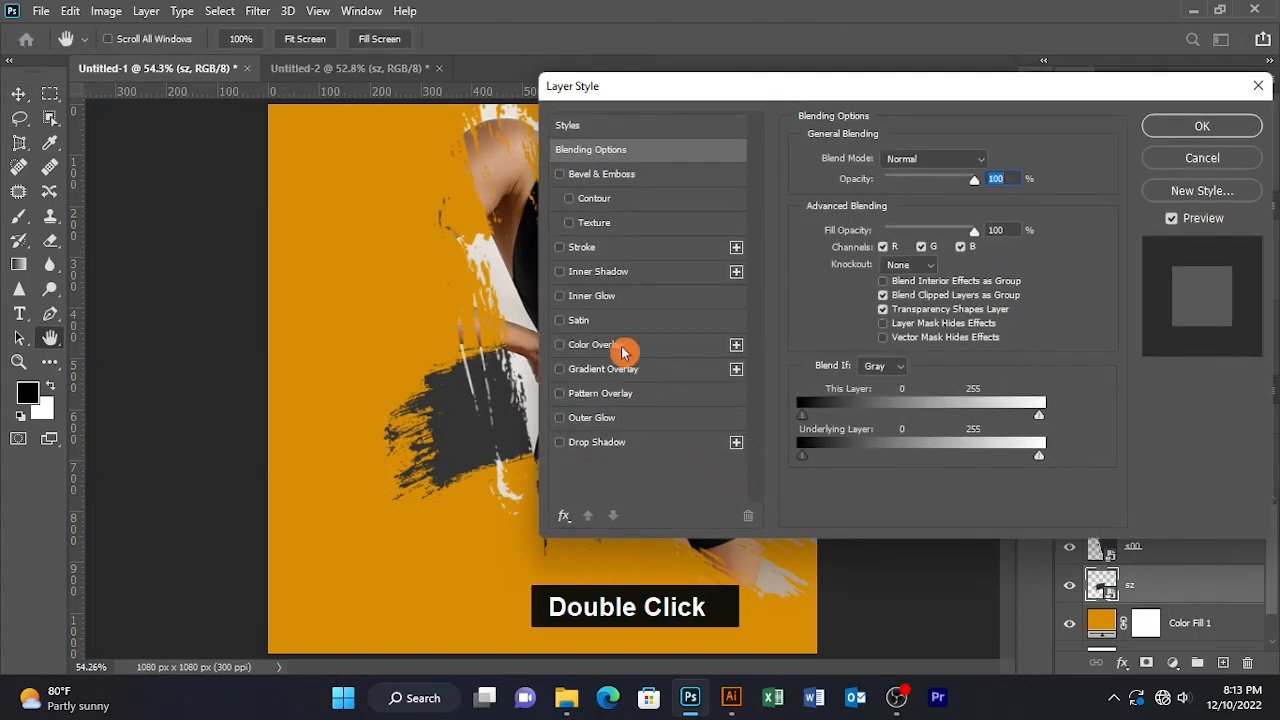
click(640, 346)
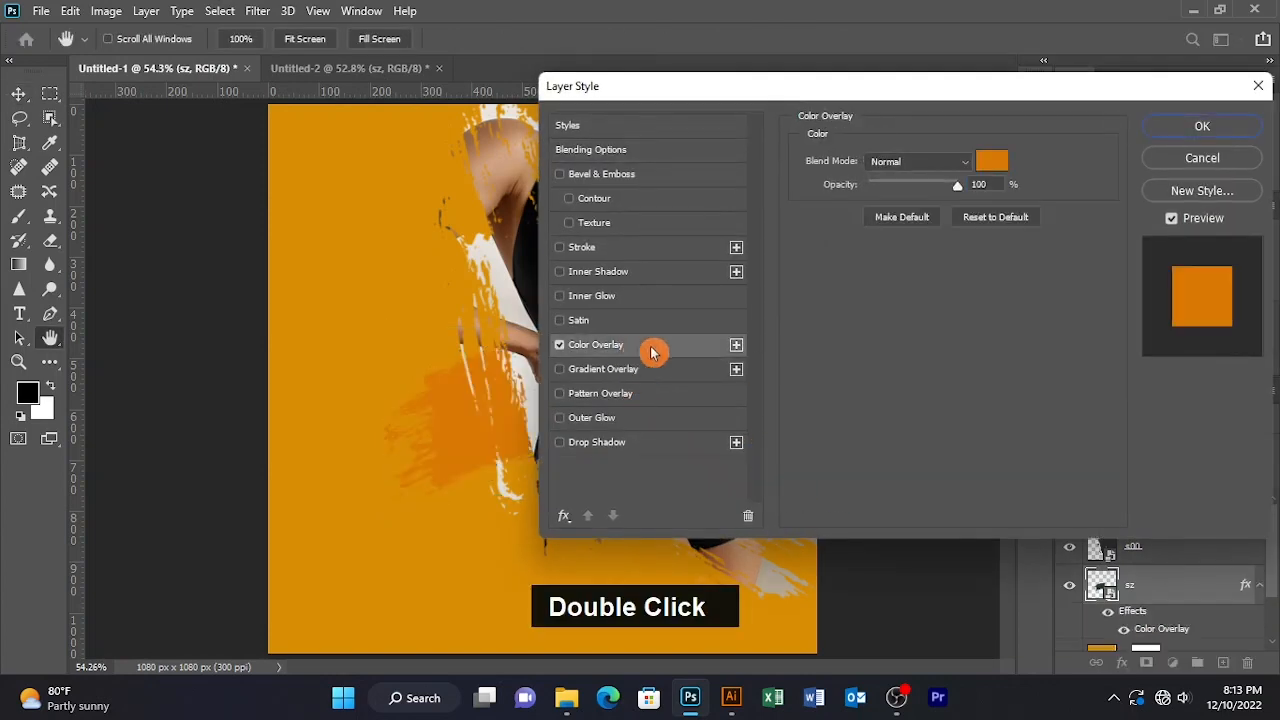
click(993, 168)
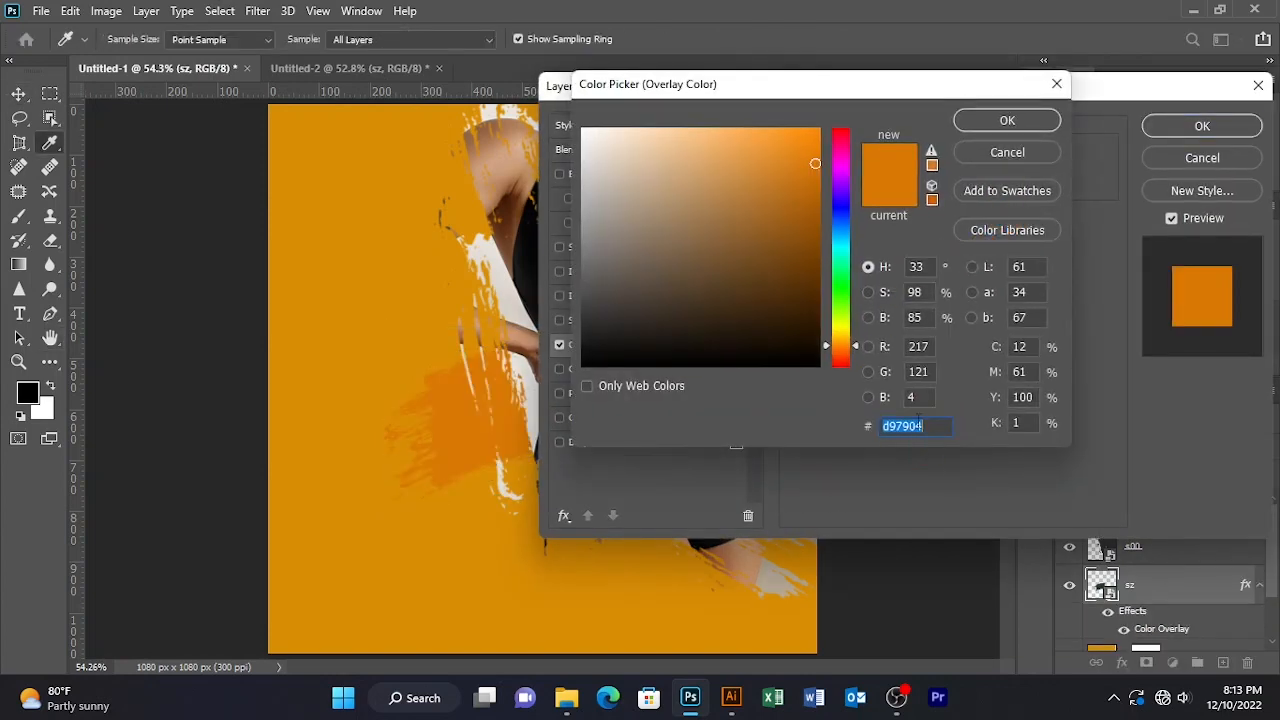
text(d97)
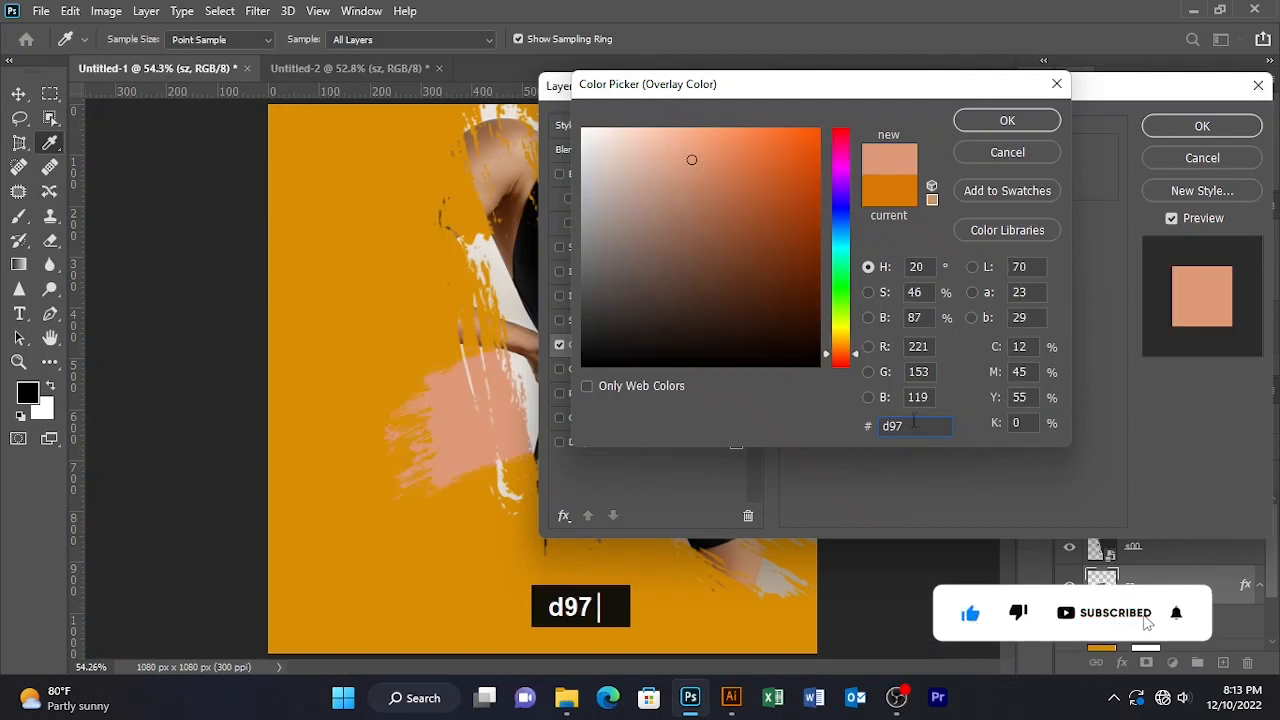
text(904)
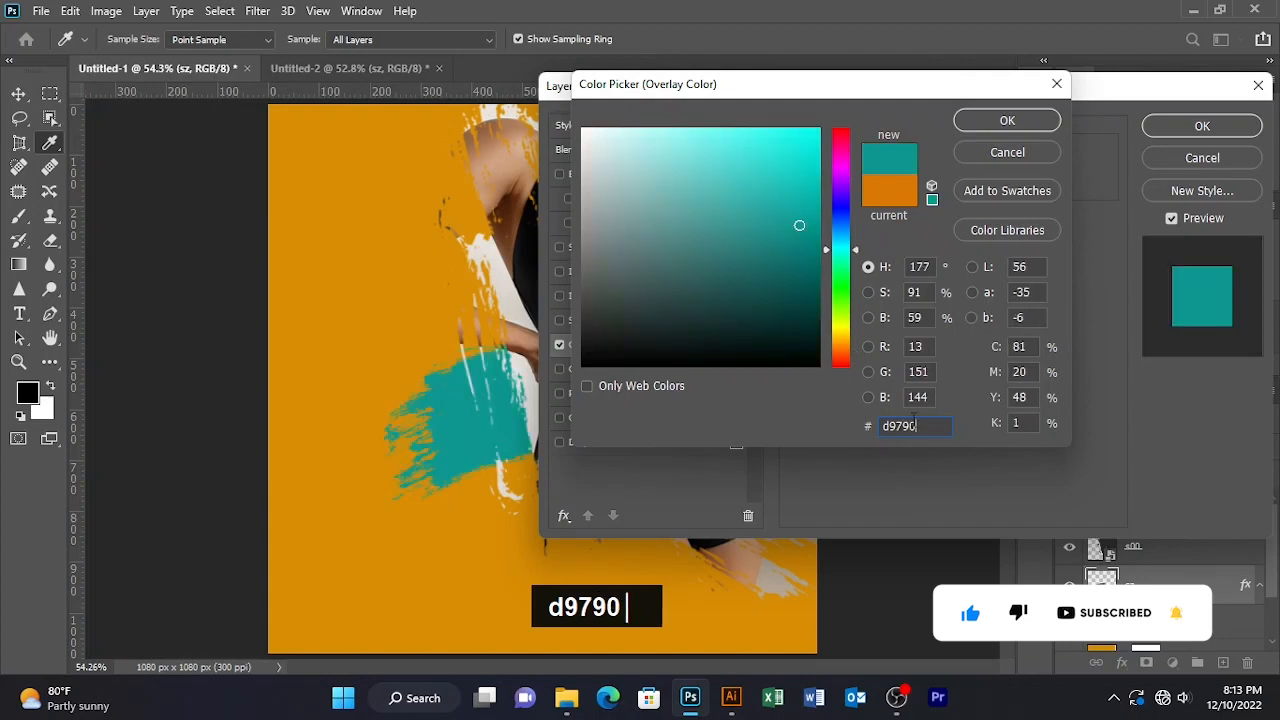
click(1028, 122)
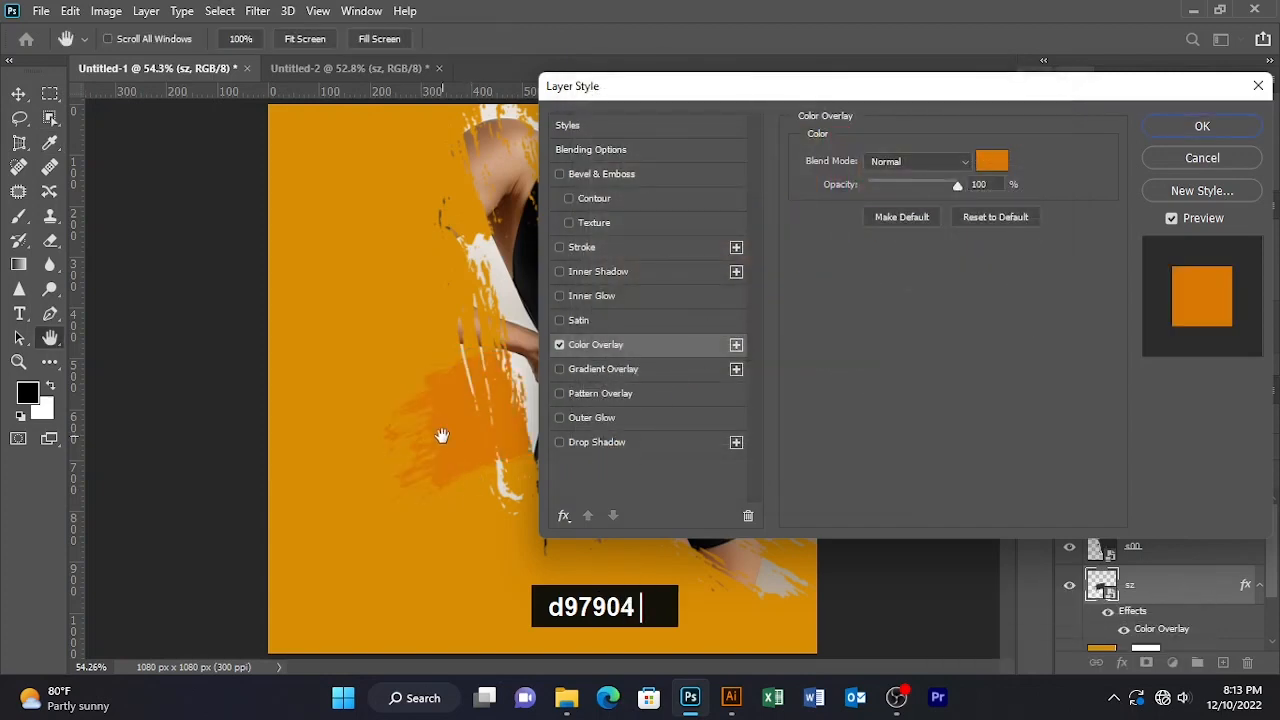
click(1202, 126)
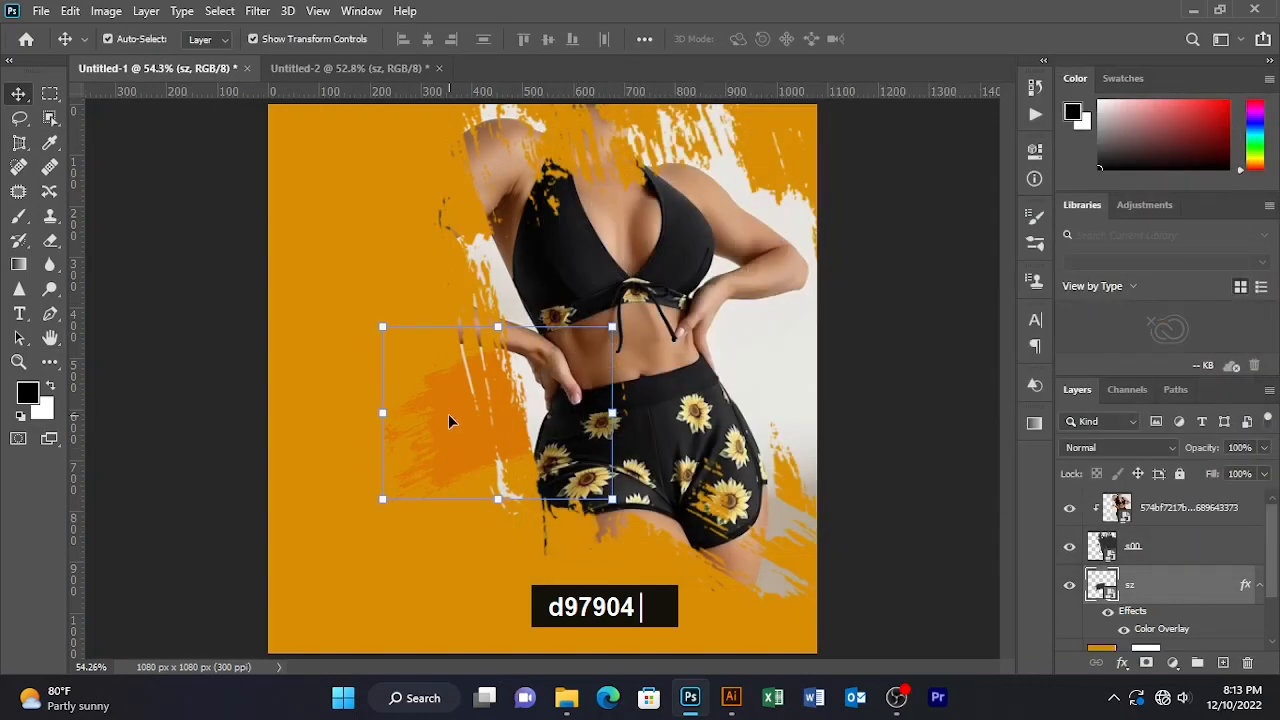
Duplicate the sz brush stroke into the canvas's upper-right and lower-right corners, rotating the lower copy about -46°
drag(446, 421, 728, 207)
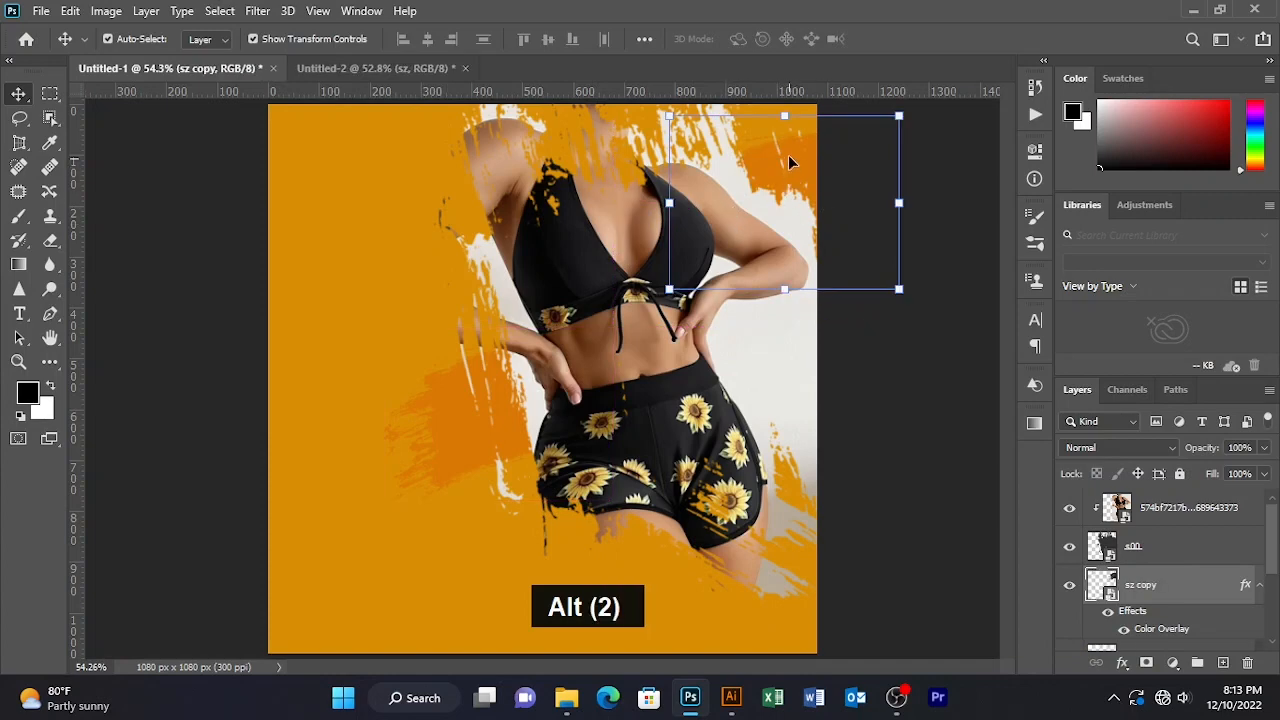
drag(788, 162, 801, 597)
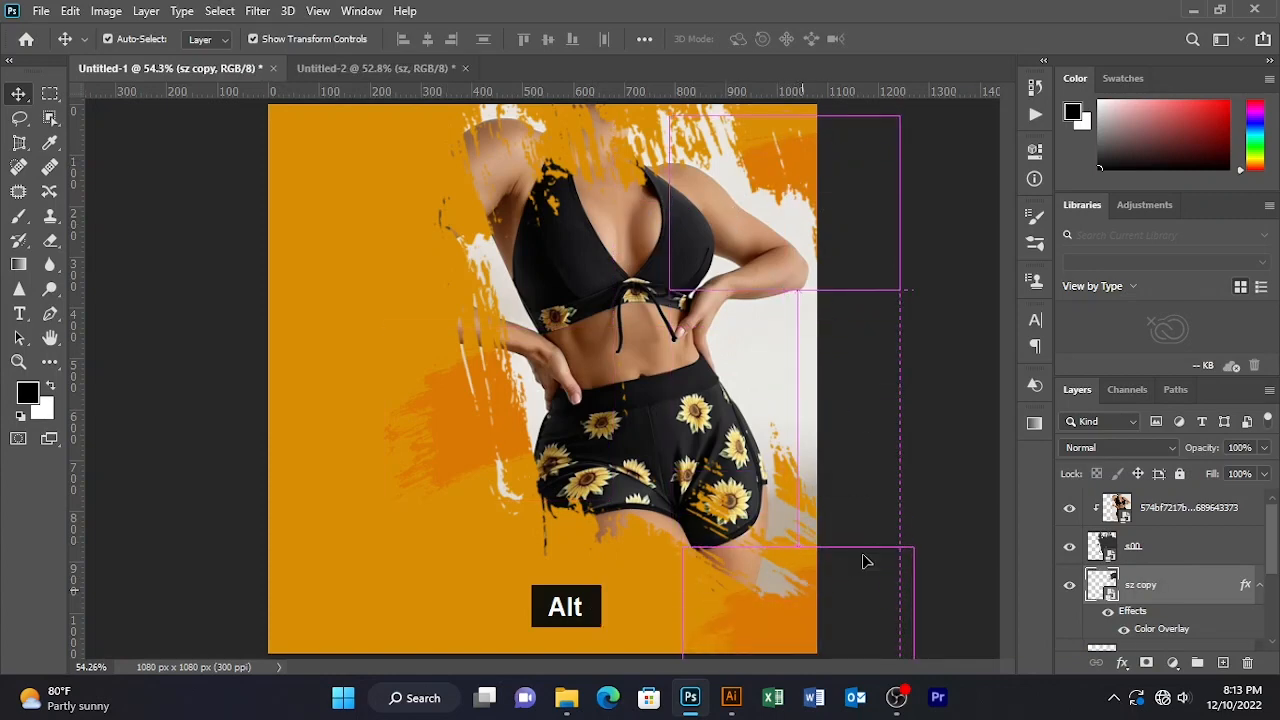
drag(882, 496, 835, 440)
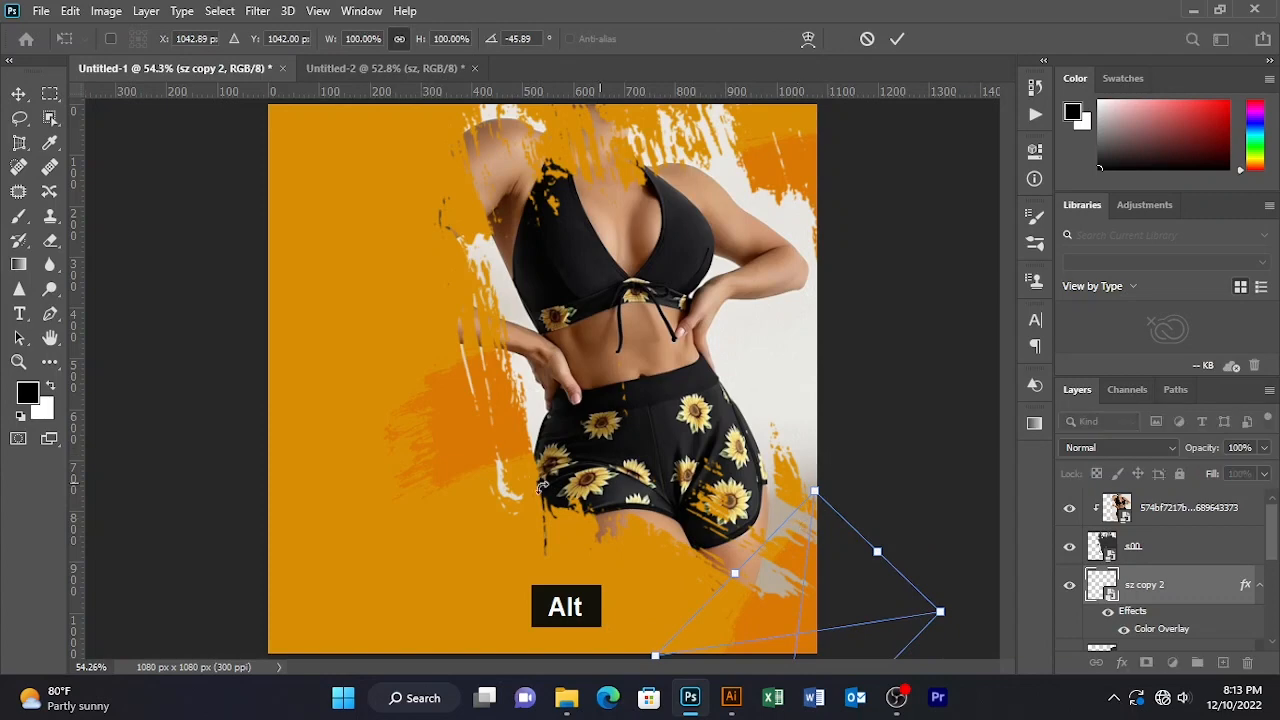
key(Return)
Rotate the original sz brush stroke at the photo's left edge by about 47° and deselect it
click(431, 401)
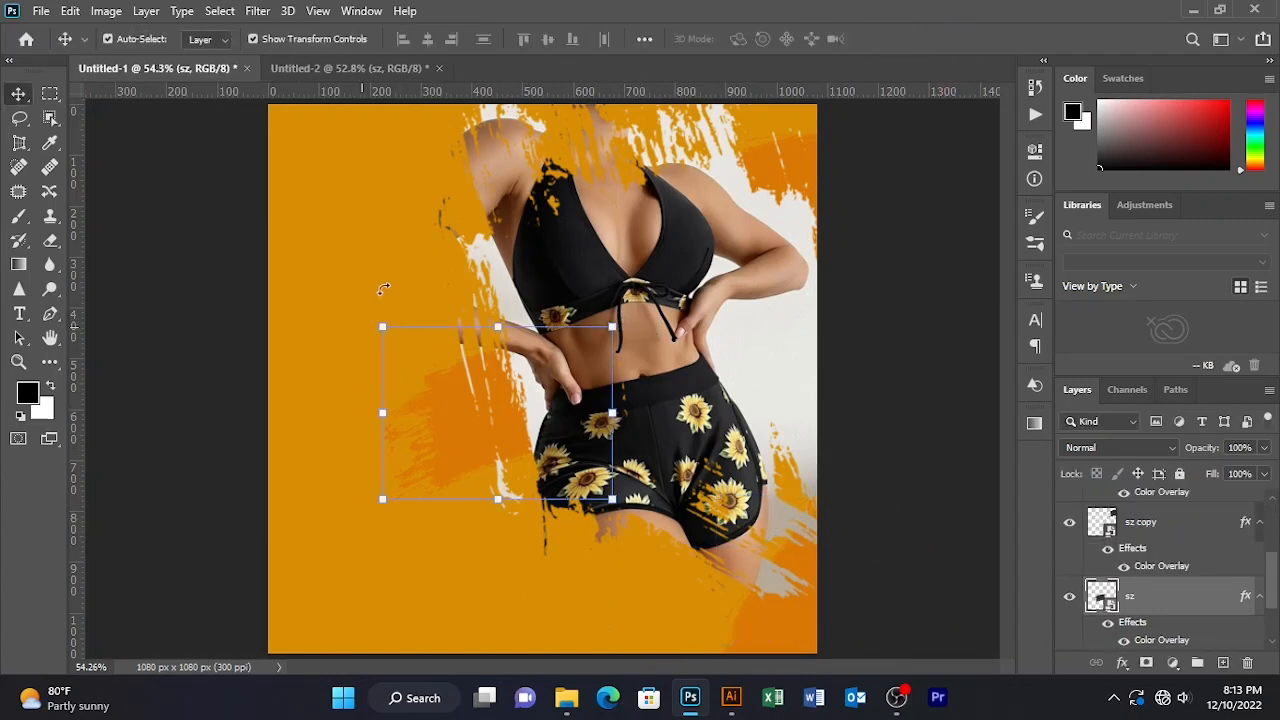
drag(383, 289, 495, 175)
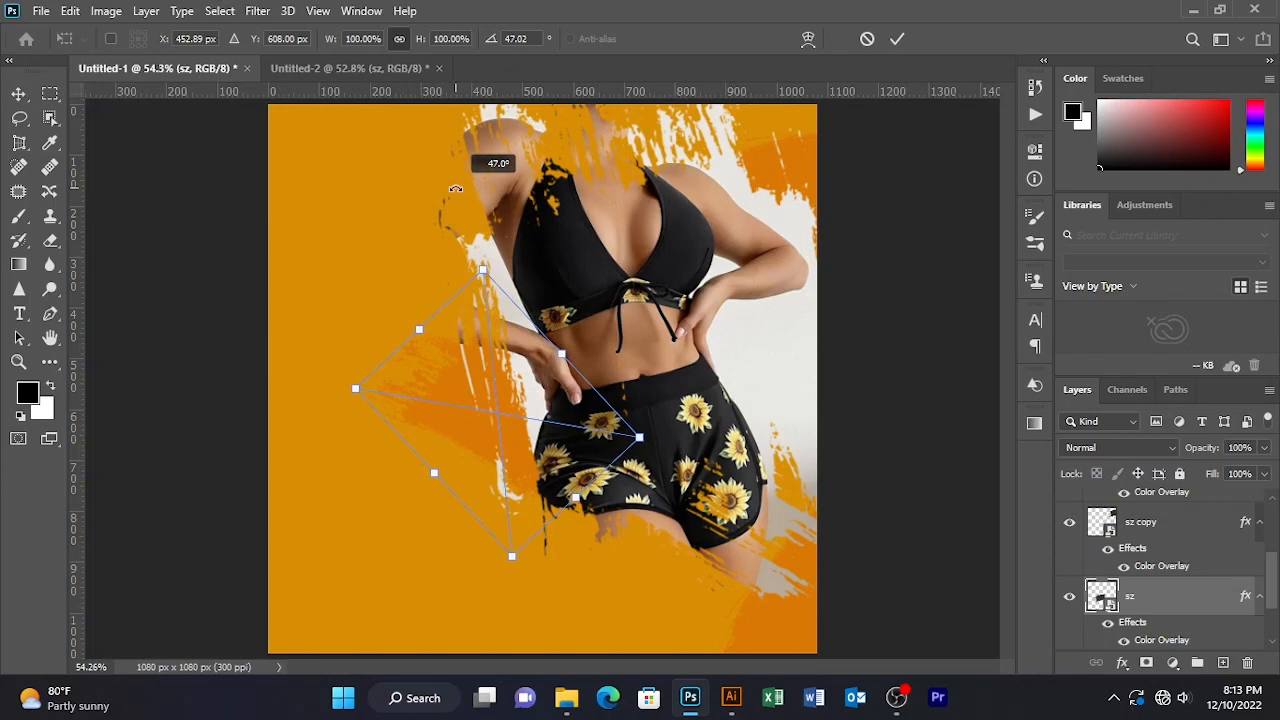
click(895, 42)
click(240, 275)
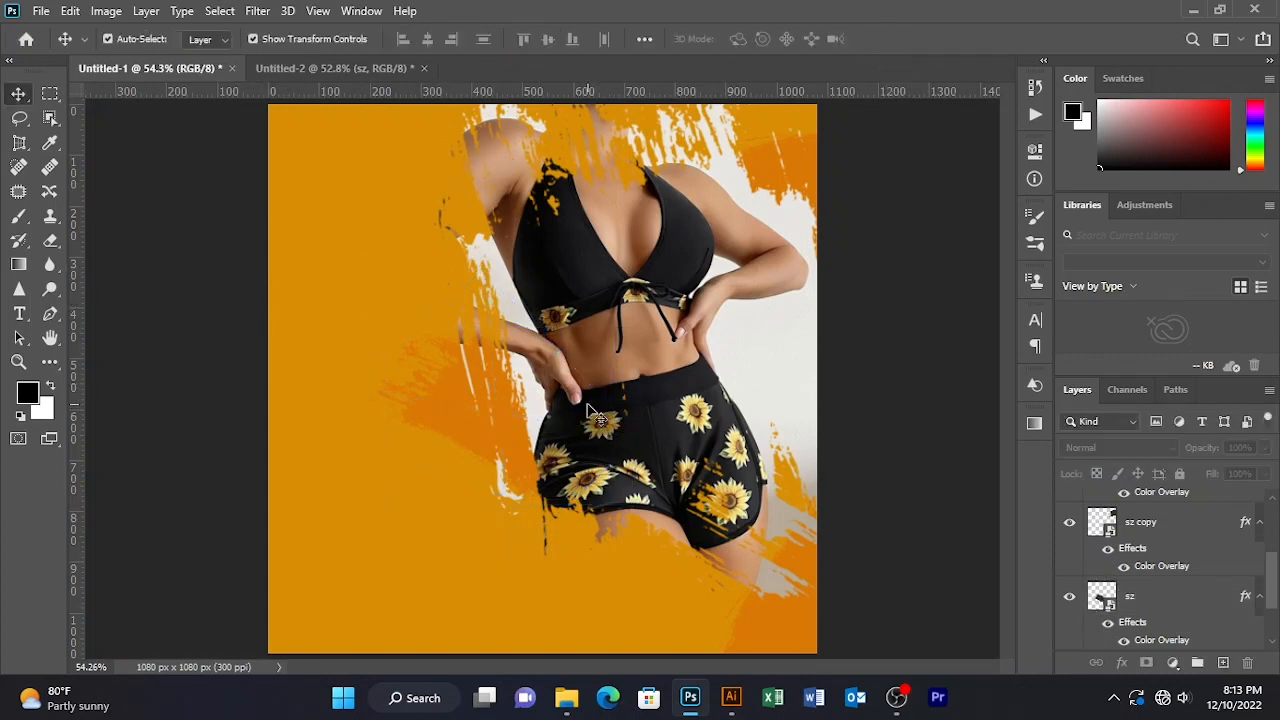
Draw a circle about 358 px in diameter over the photo's left edge with the Ellipse Tool
right_click(51, 364)
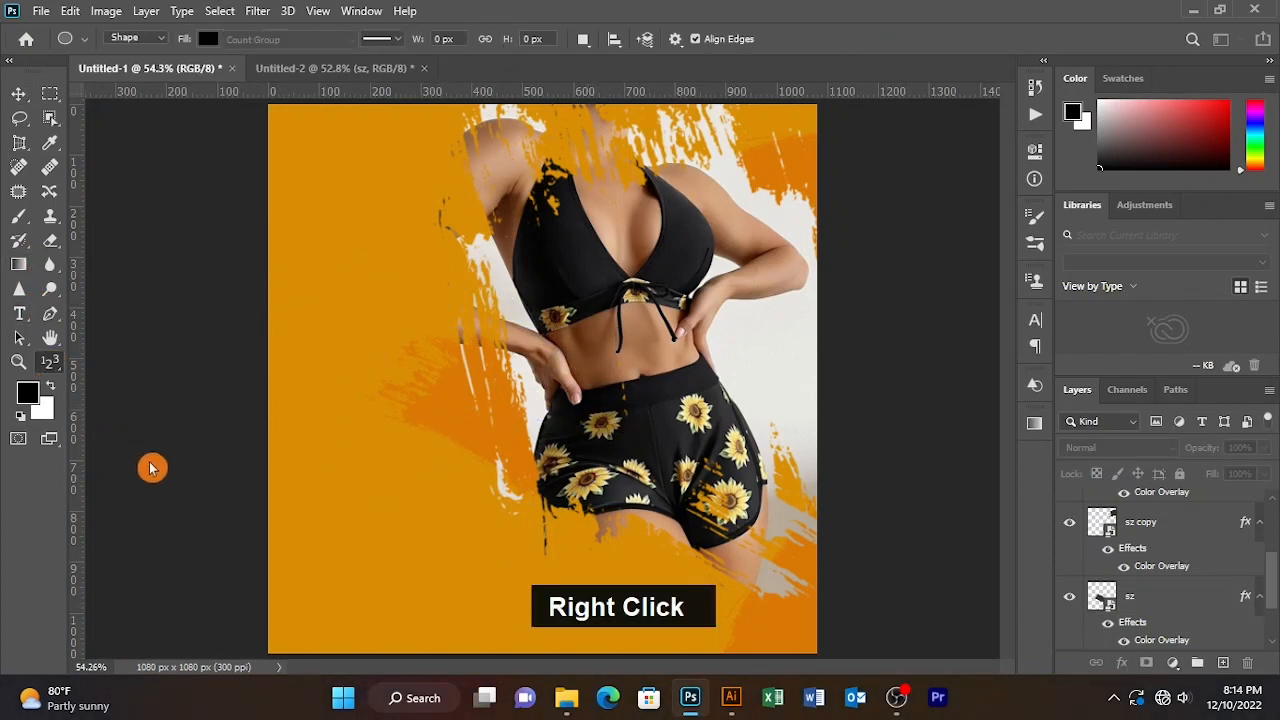
click(150, 466)
right_click(62, 372)
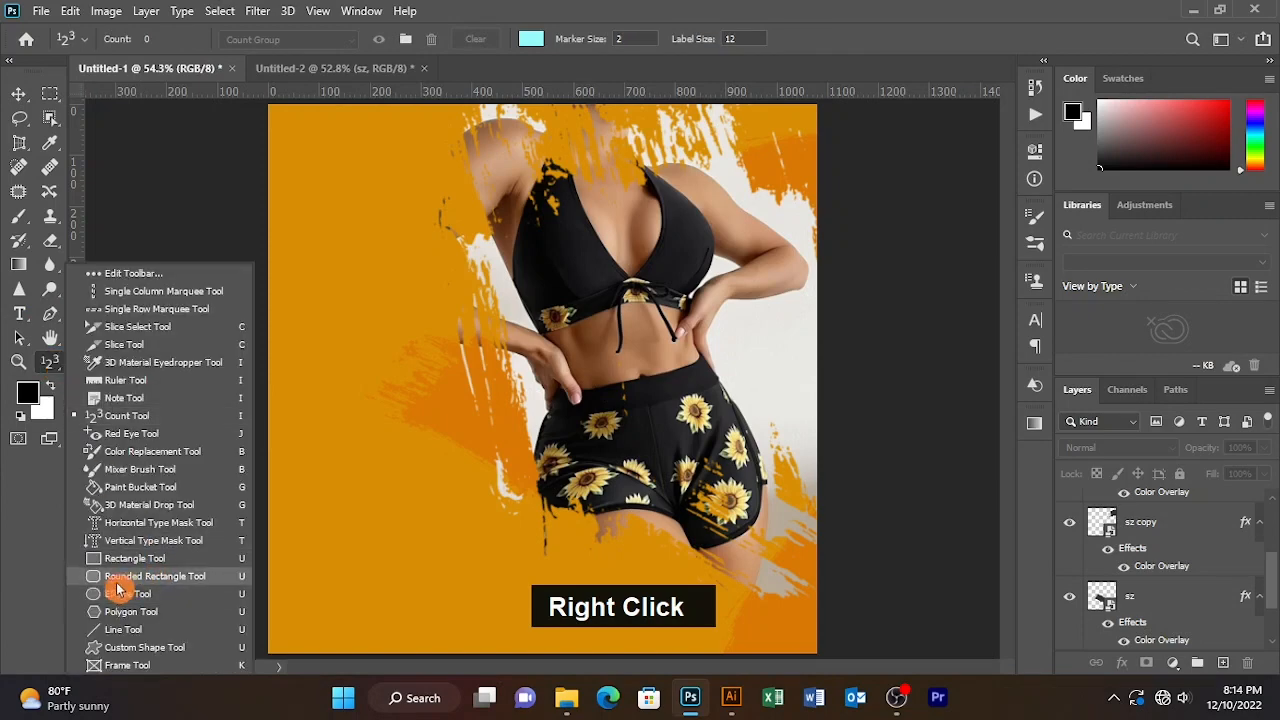
click(80, 594)
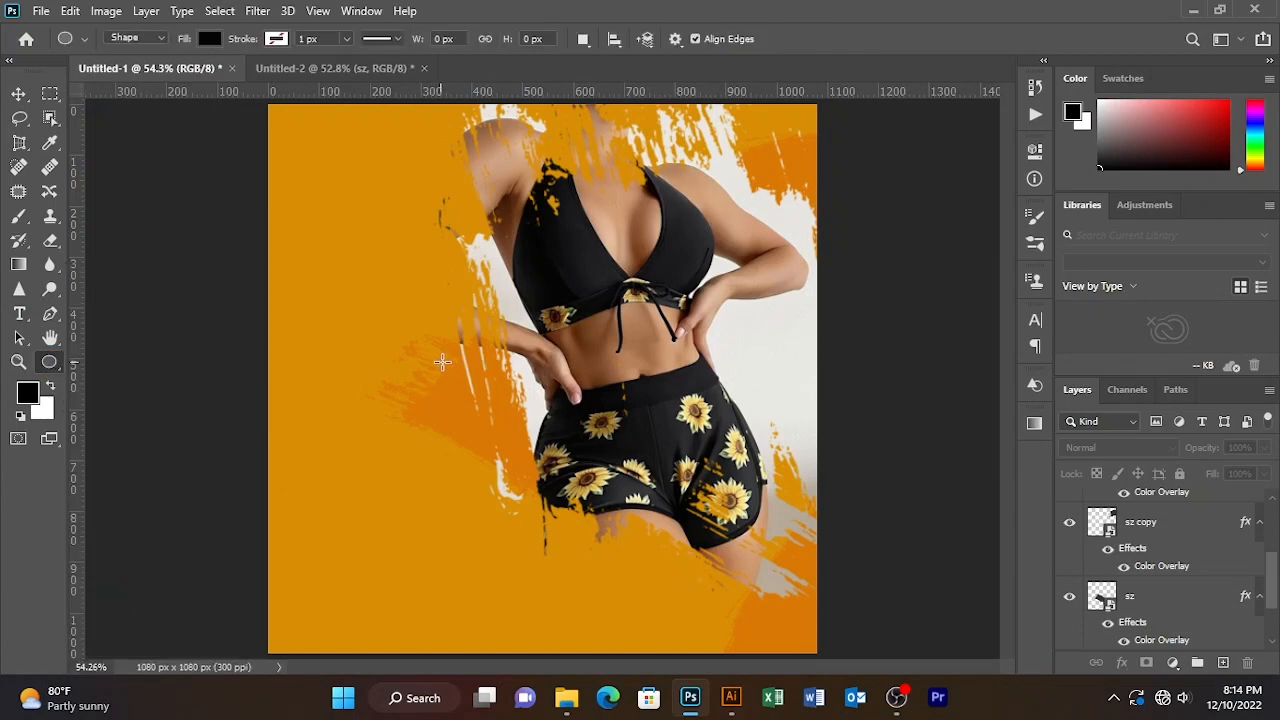
drag(437, 366, 530, 470)
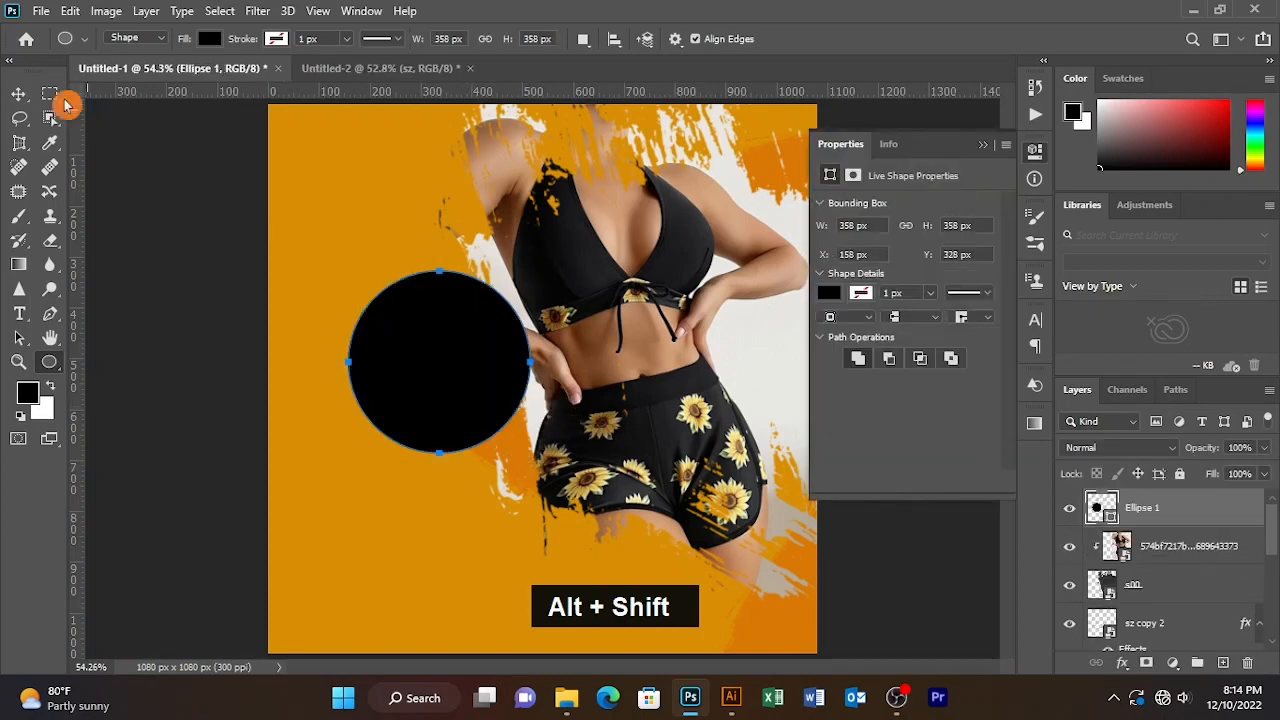
Fill the circle with the recently used dark orange and move it to about X 212 px, Y 365 px
click(207, 39)
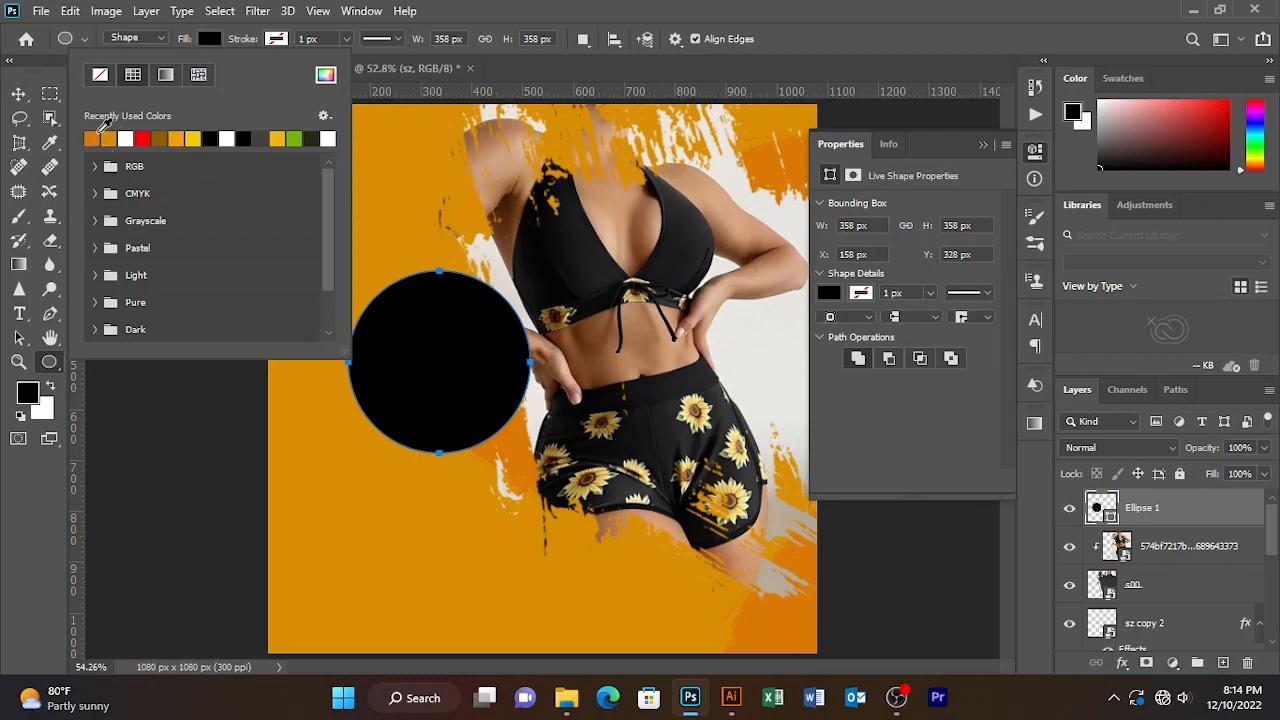
click(95, 137)
click(16, 104)
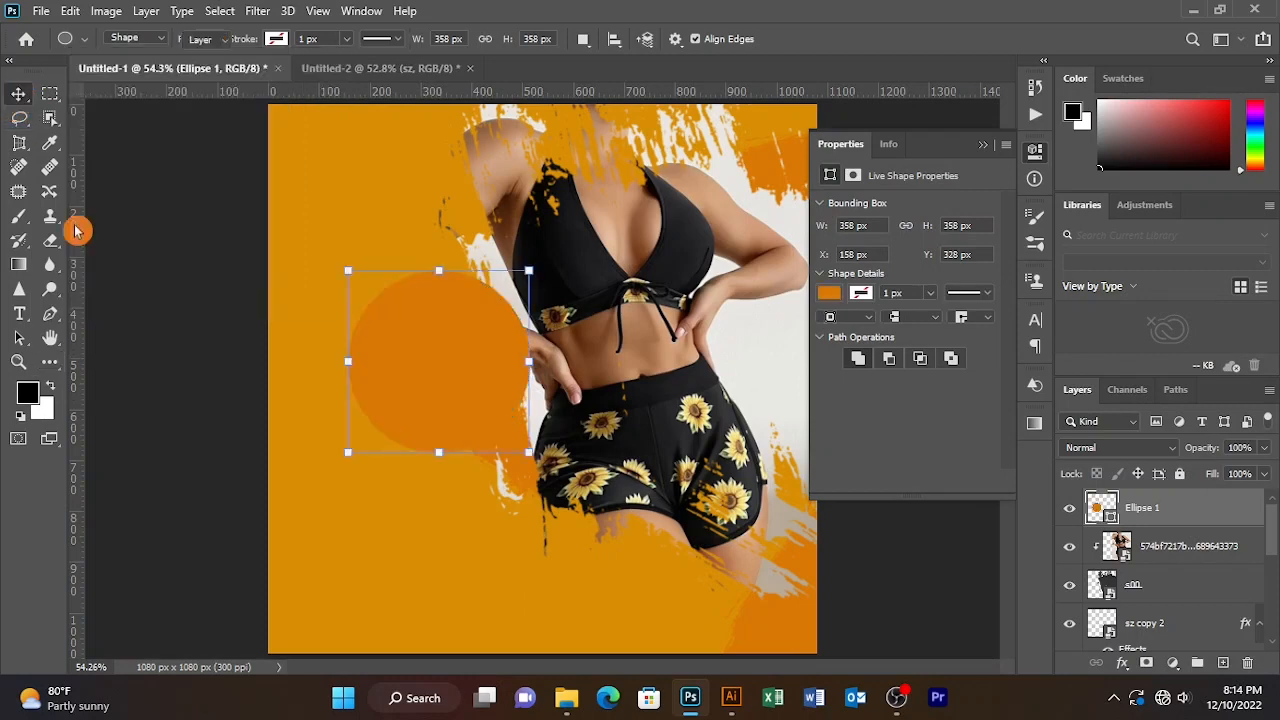
drag(452, 361, 480, 391)
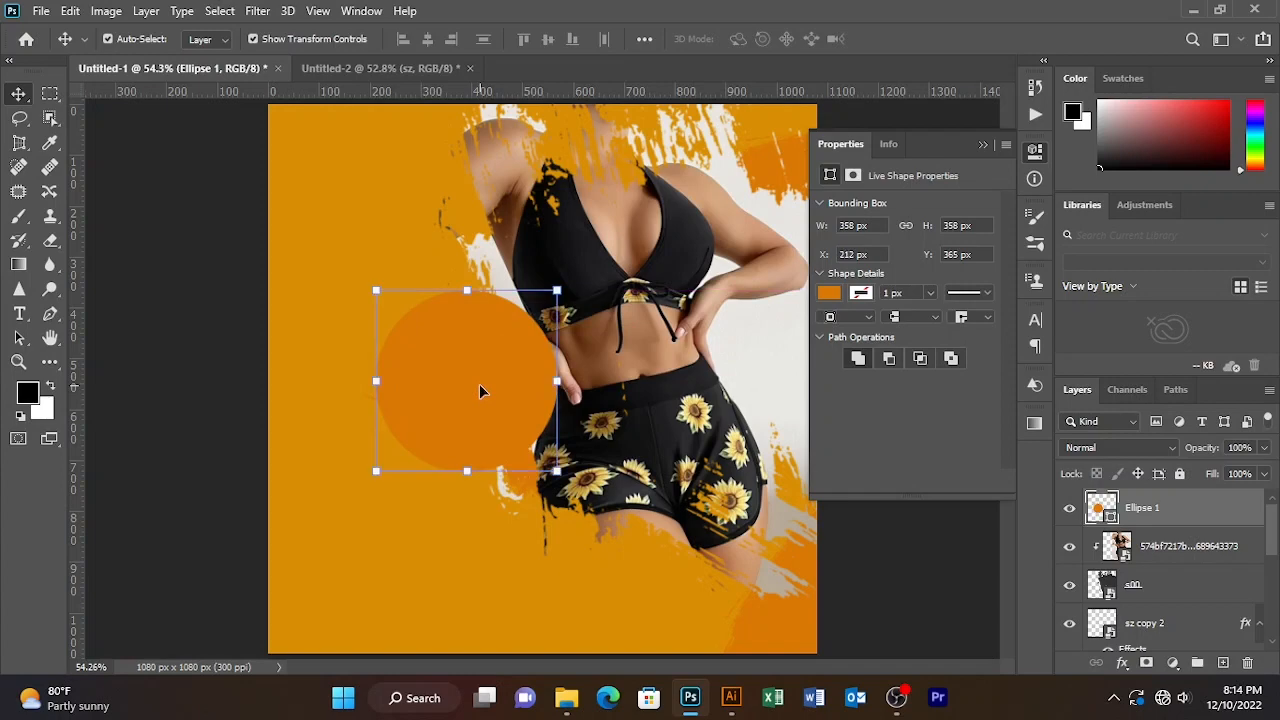
Bring the grunge ring from Untitled-2 into Untitled-1 and place it on the orange circle
click(19, 313)
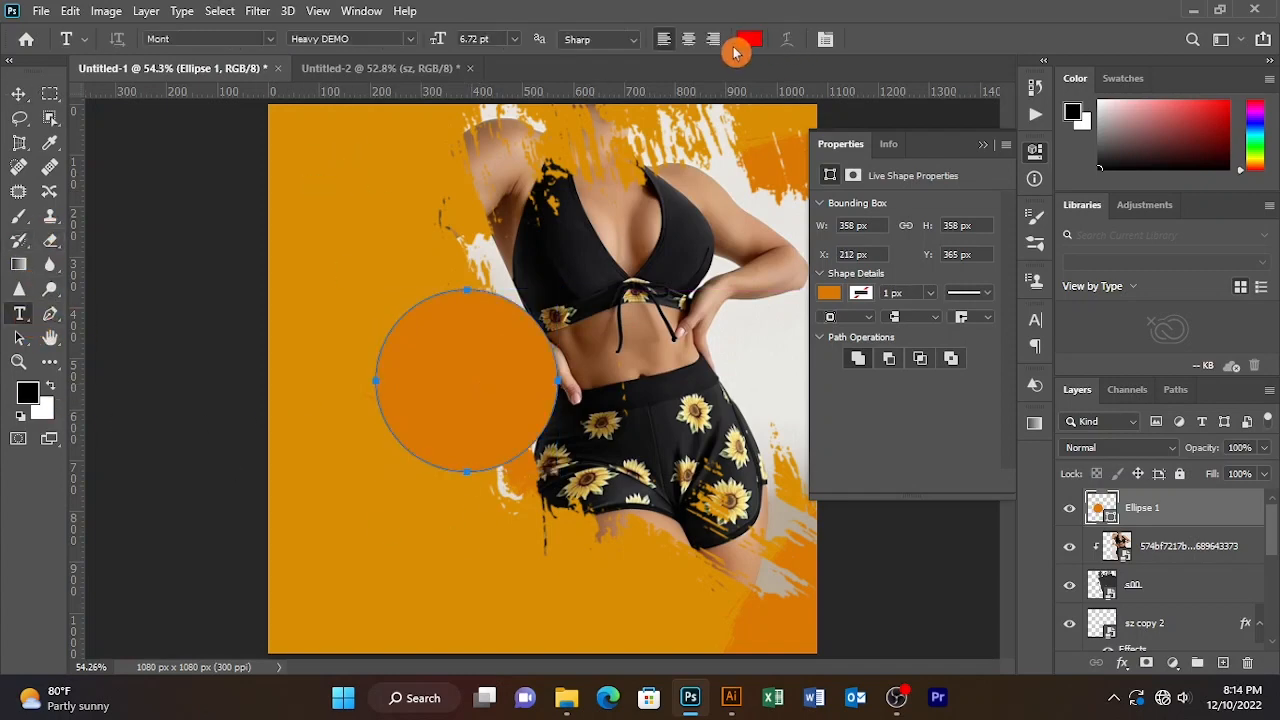
click(408, 69)
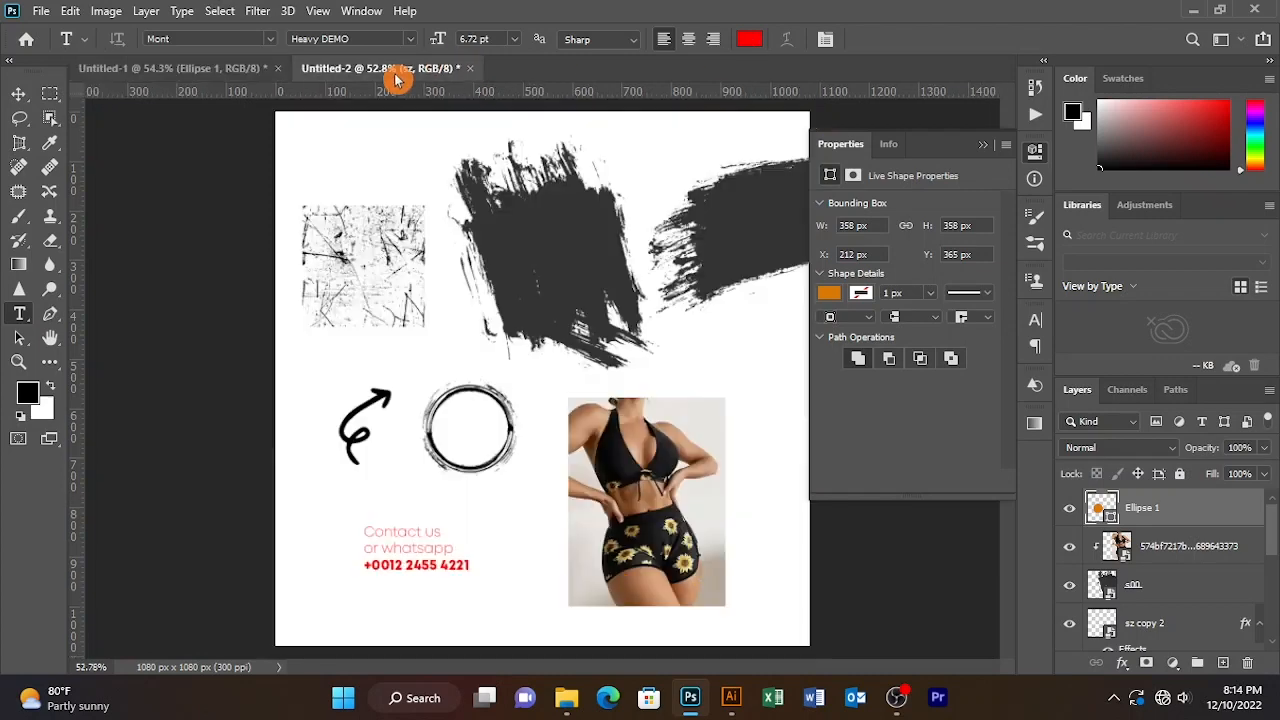
click(17, 95)
drag(484, 412, 195, 95)
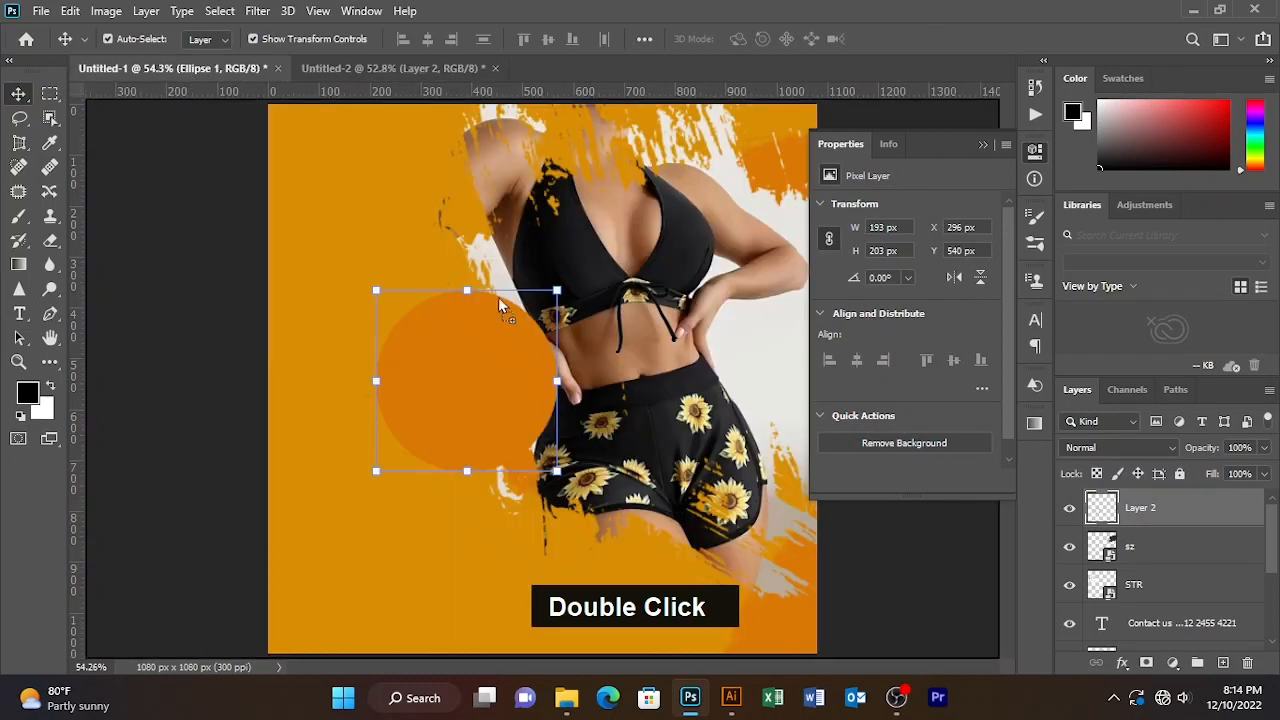
drag(507, 358, 491, 326)
Apply a white (ffffff) Color Overlay to the grunge ring layer
double_click(1200, 507)
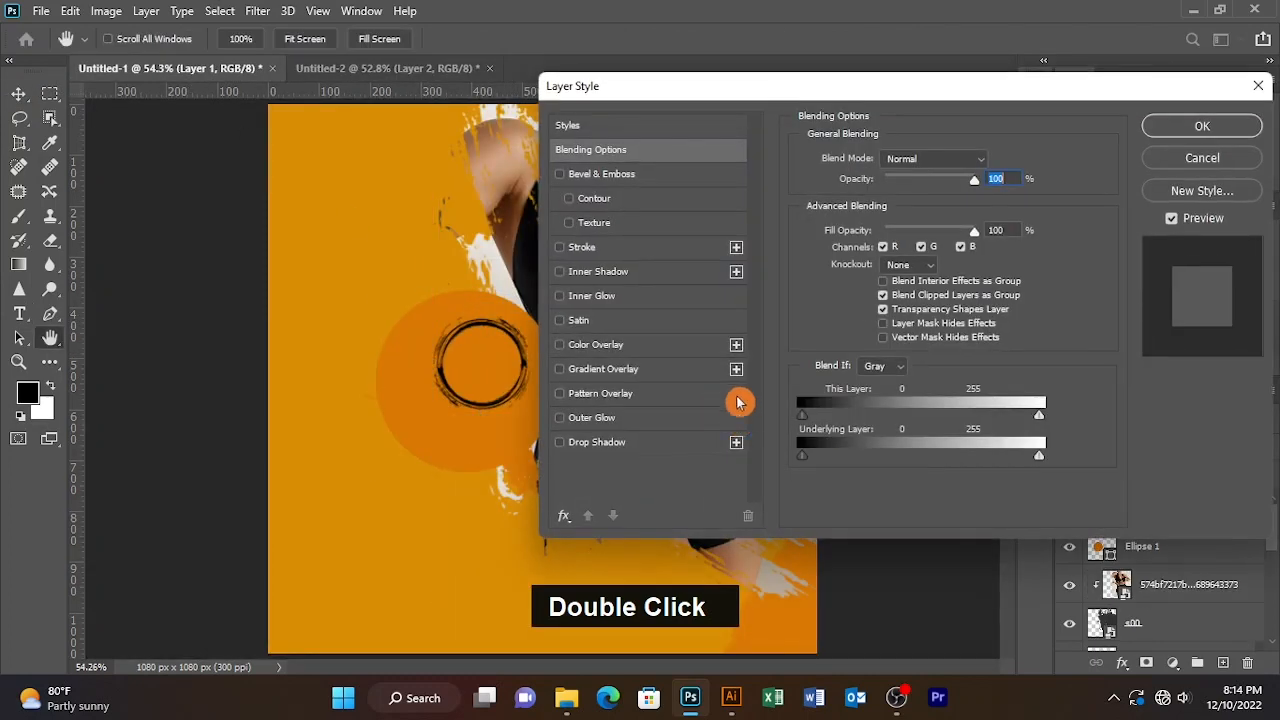
click(600, 344)
click(993, 172)
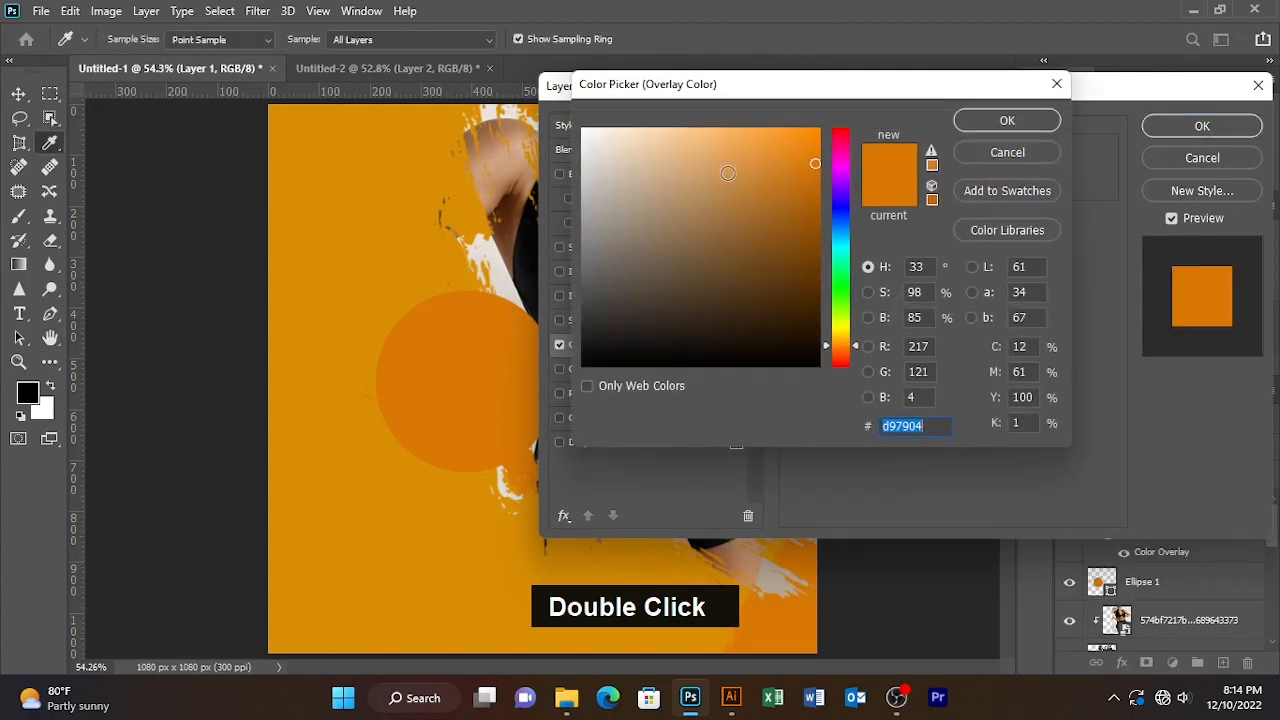
text(ffffff)
click(1012, 130)
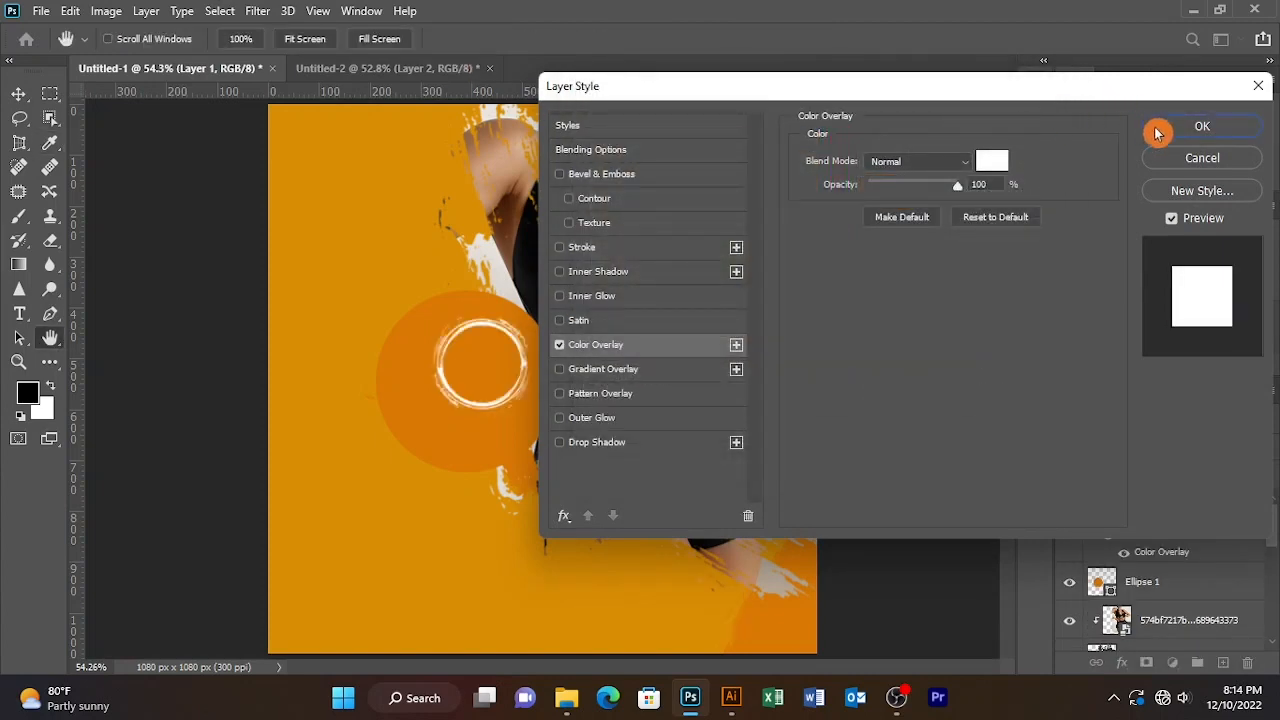
click(1170, 128)
Scale the white grunge ring to about 228% and position it so that it frames the orange circle
click(502, 340)
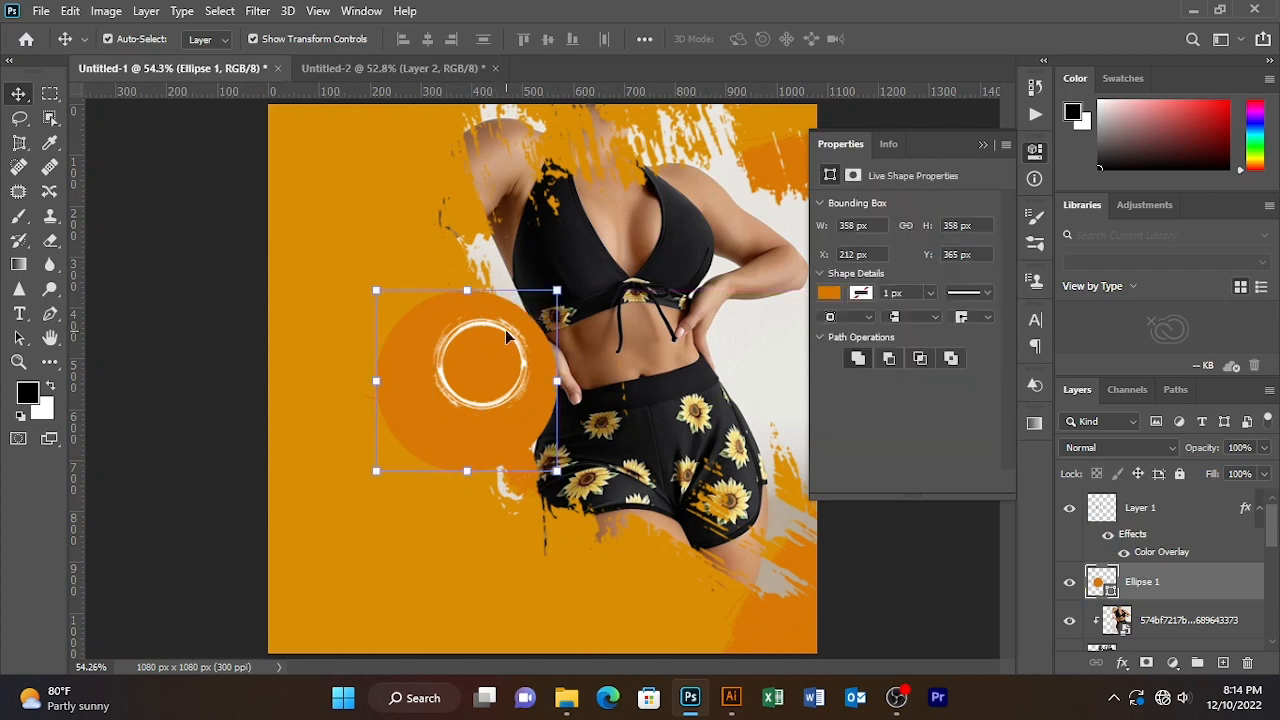
drag(509, 337, 590, 268)
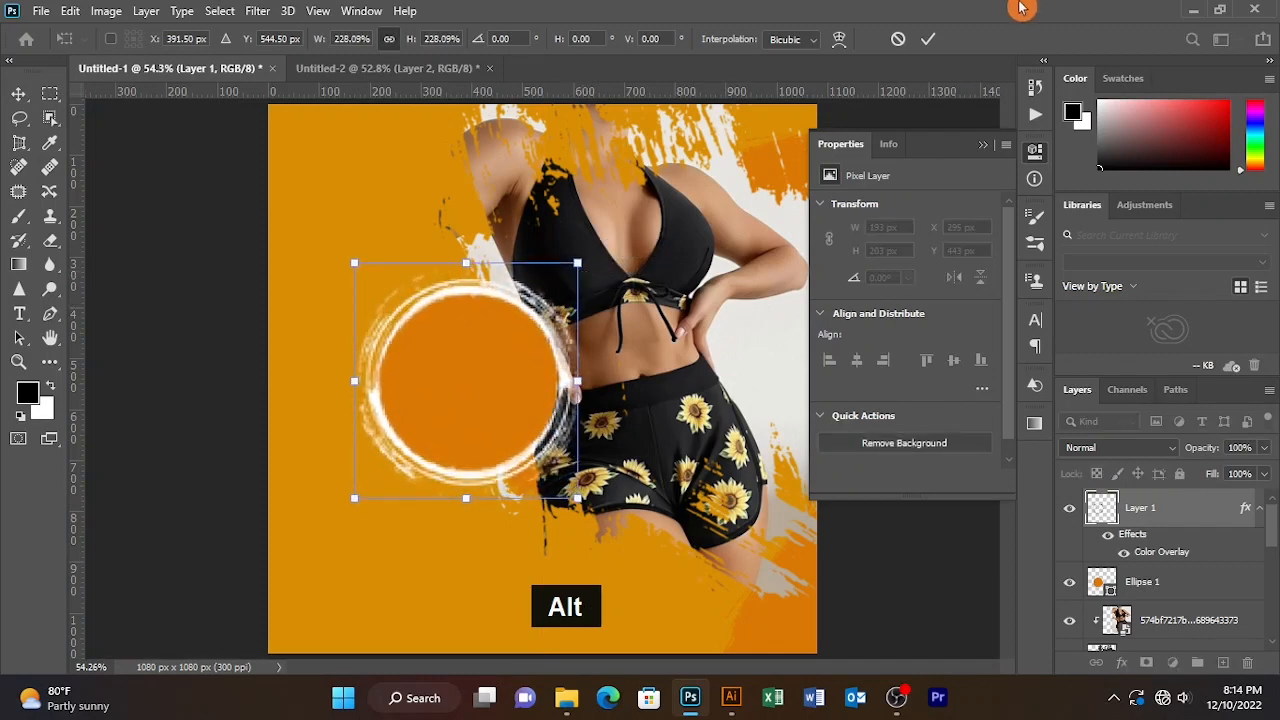
click(928, 38)
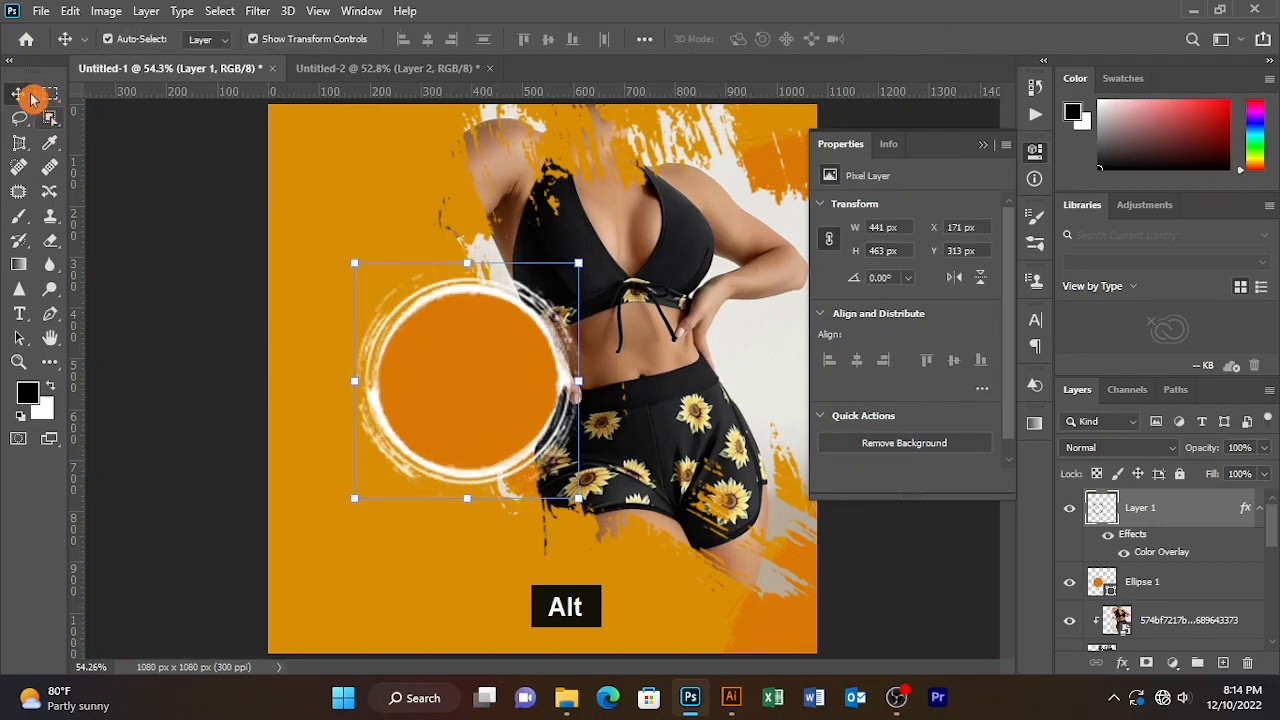
click(188, 200)
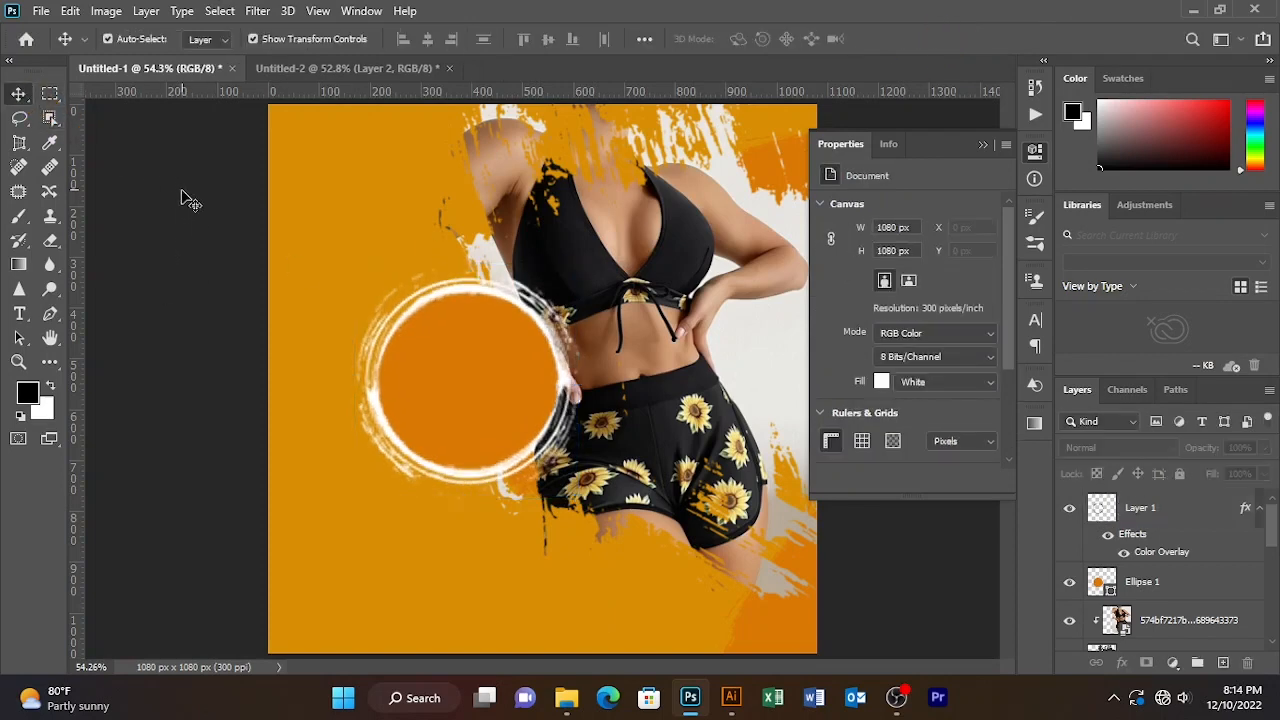
click(497, 297)
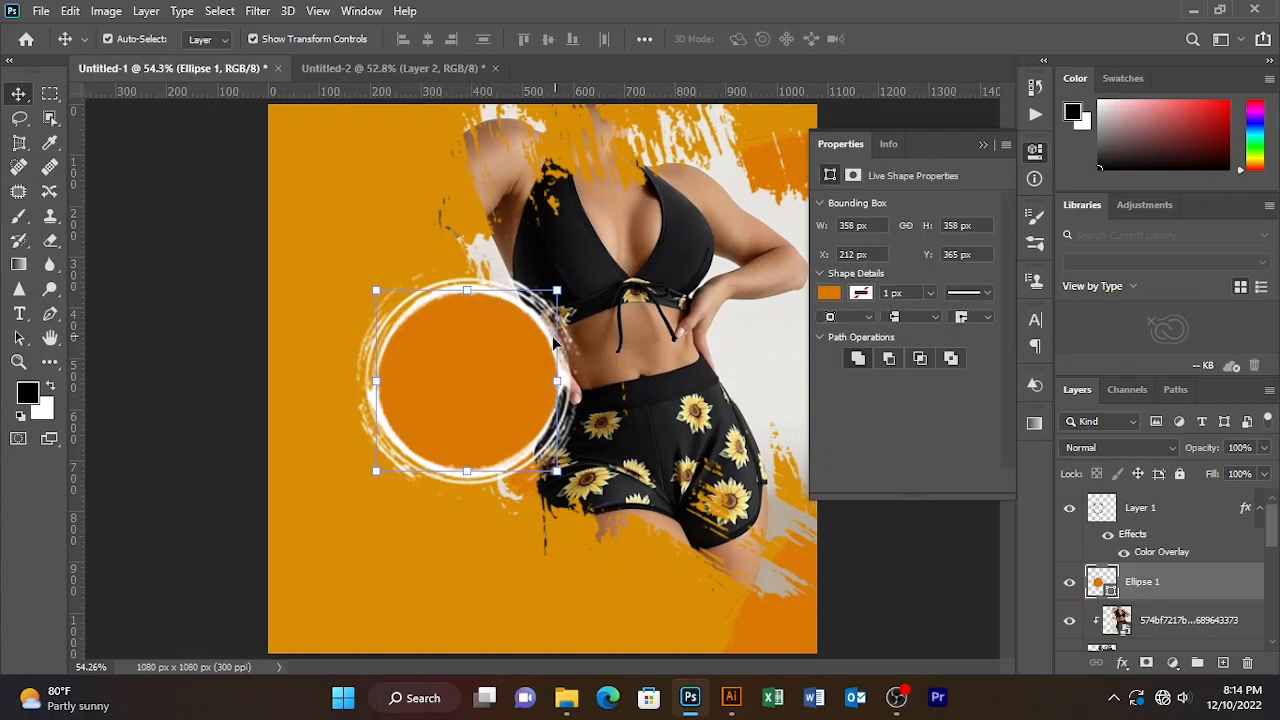
click(150, 290)
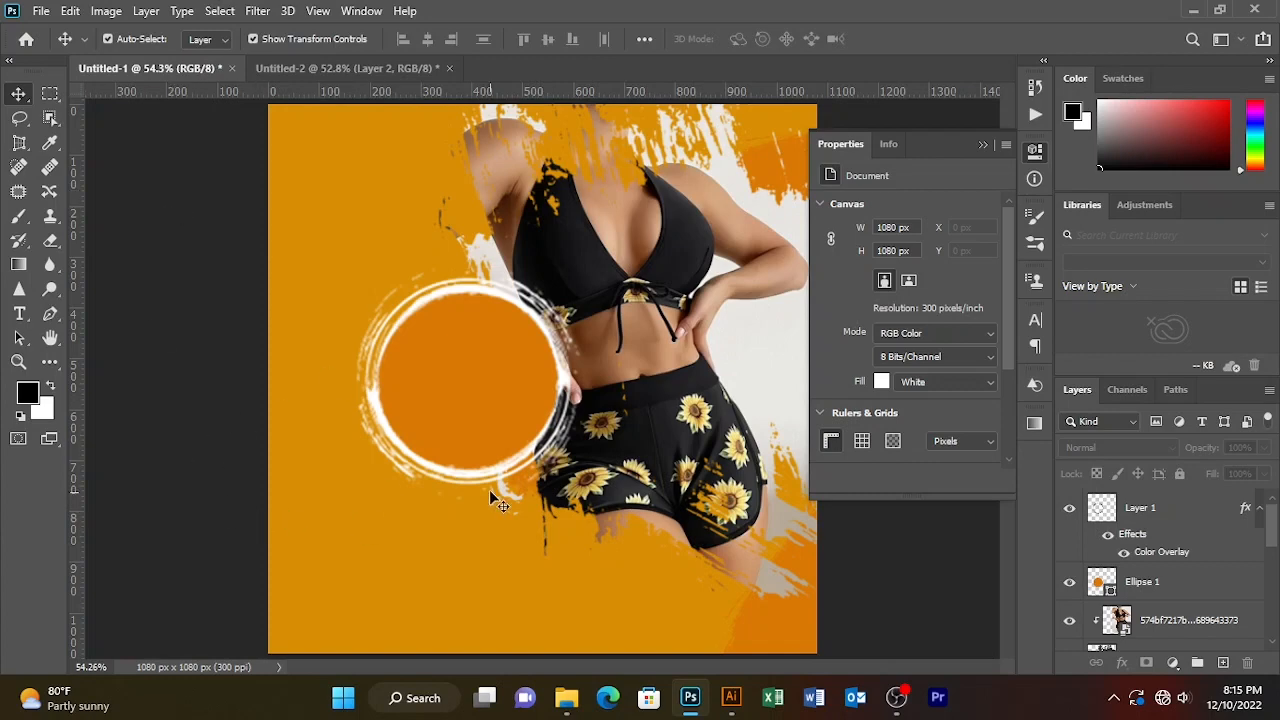
Add a new text layer reading "30" on the orange area below the circle badge
click(19, 313)
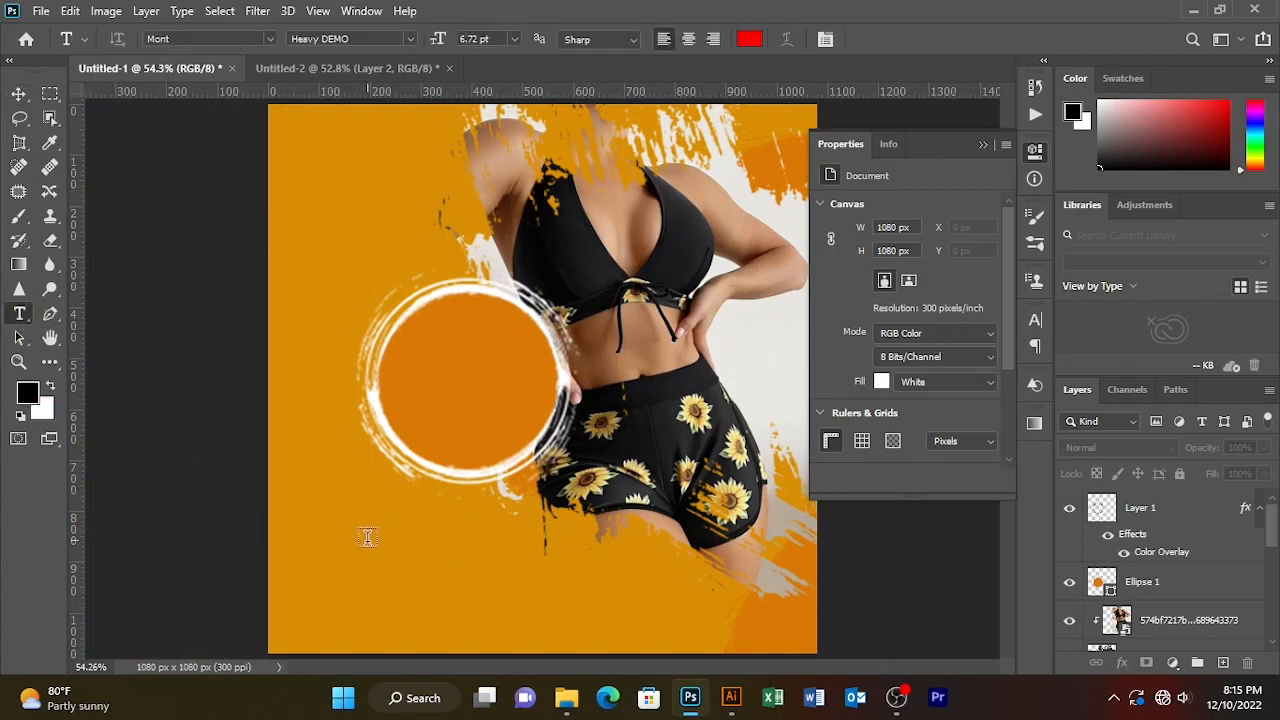
click(469, 533)
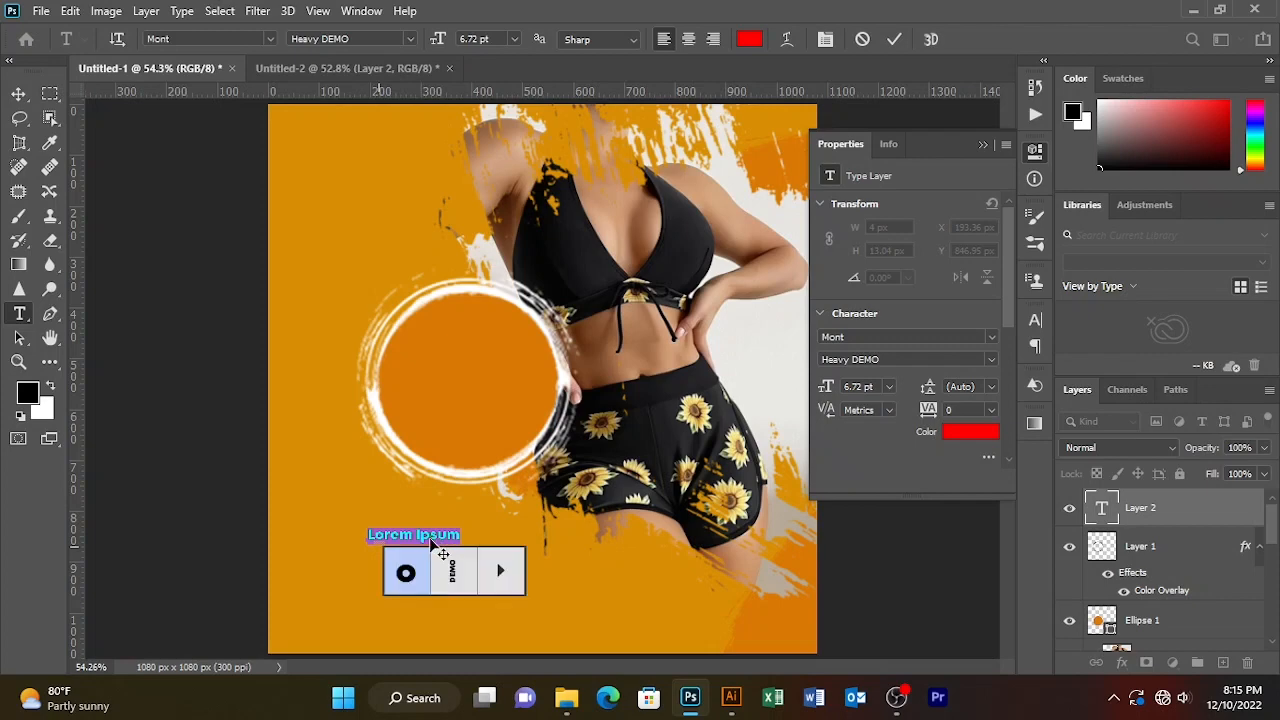
text(30)
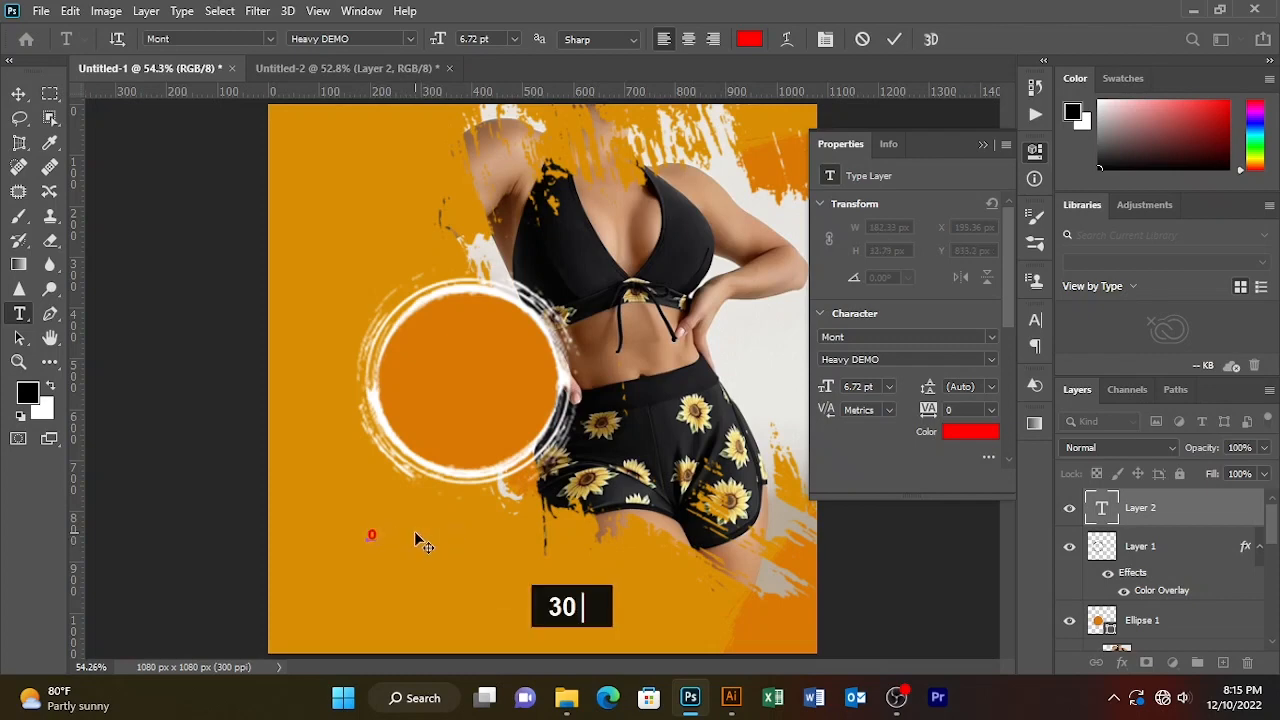
key(BackSpace)
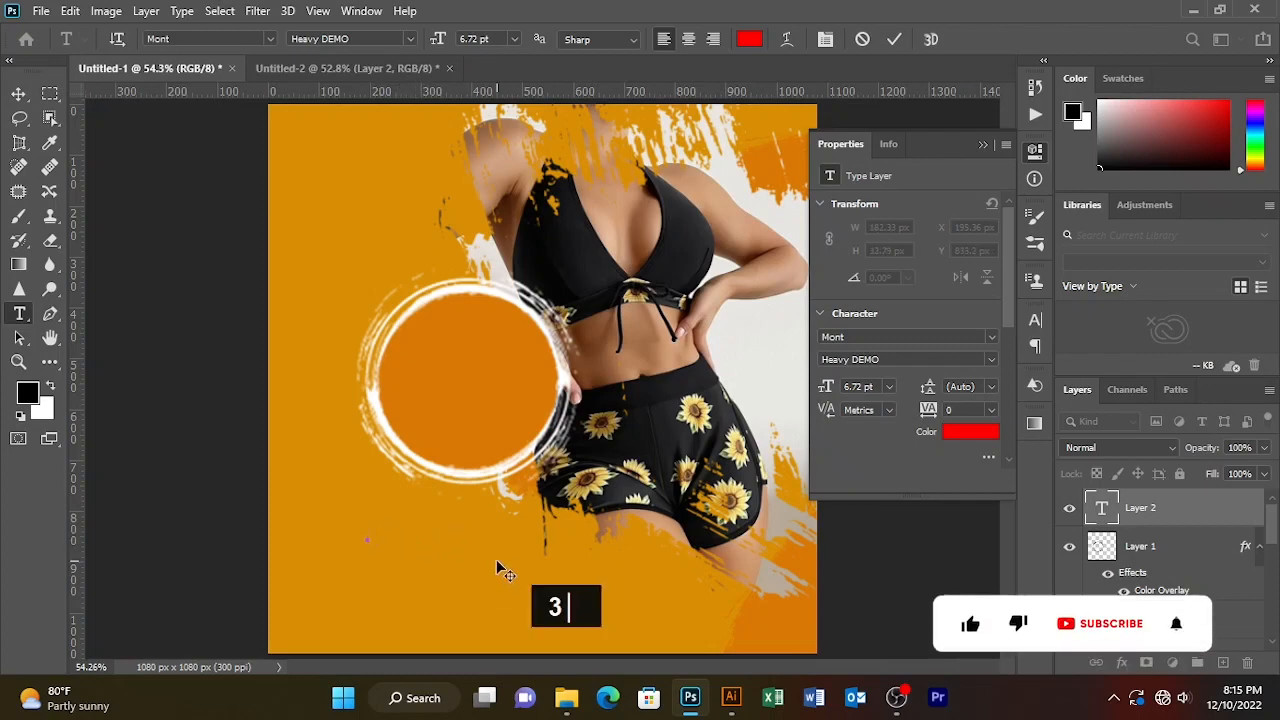
text(30)
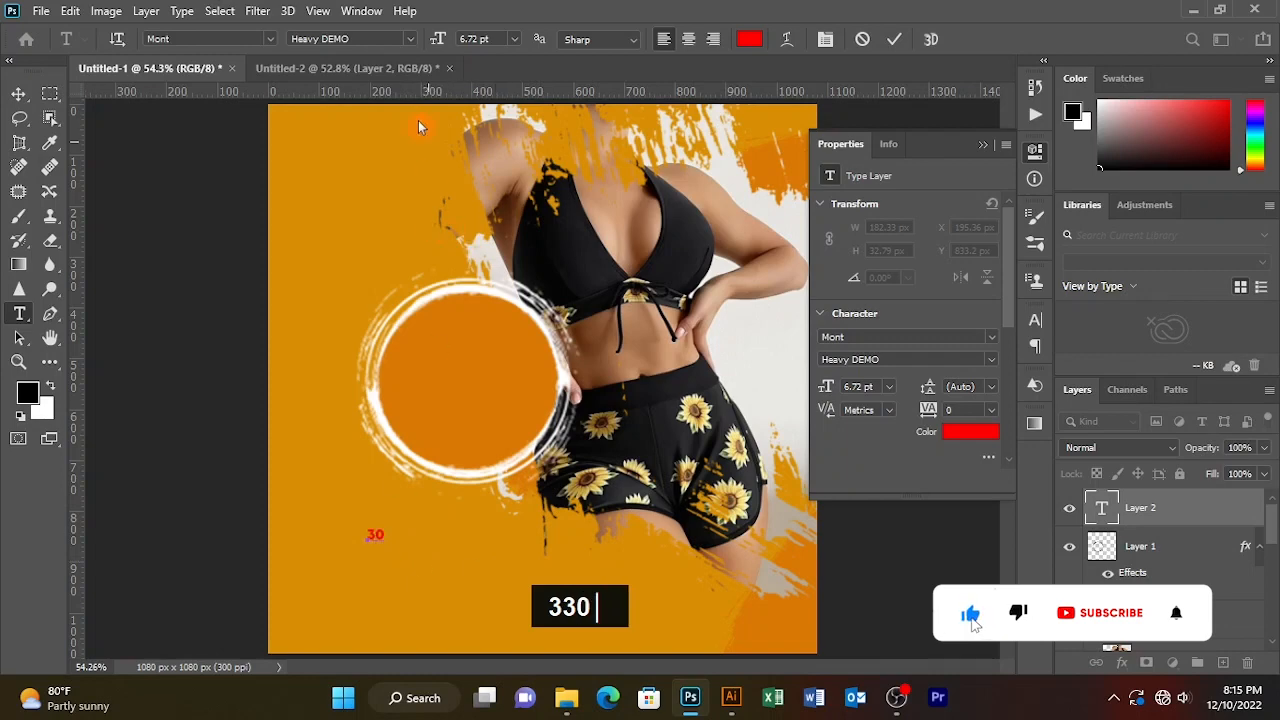
Set the "30" text in Arial Black at 43.72 pt
drag(392, 535, 340, 531)
click(270, 40)
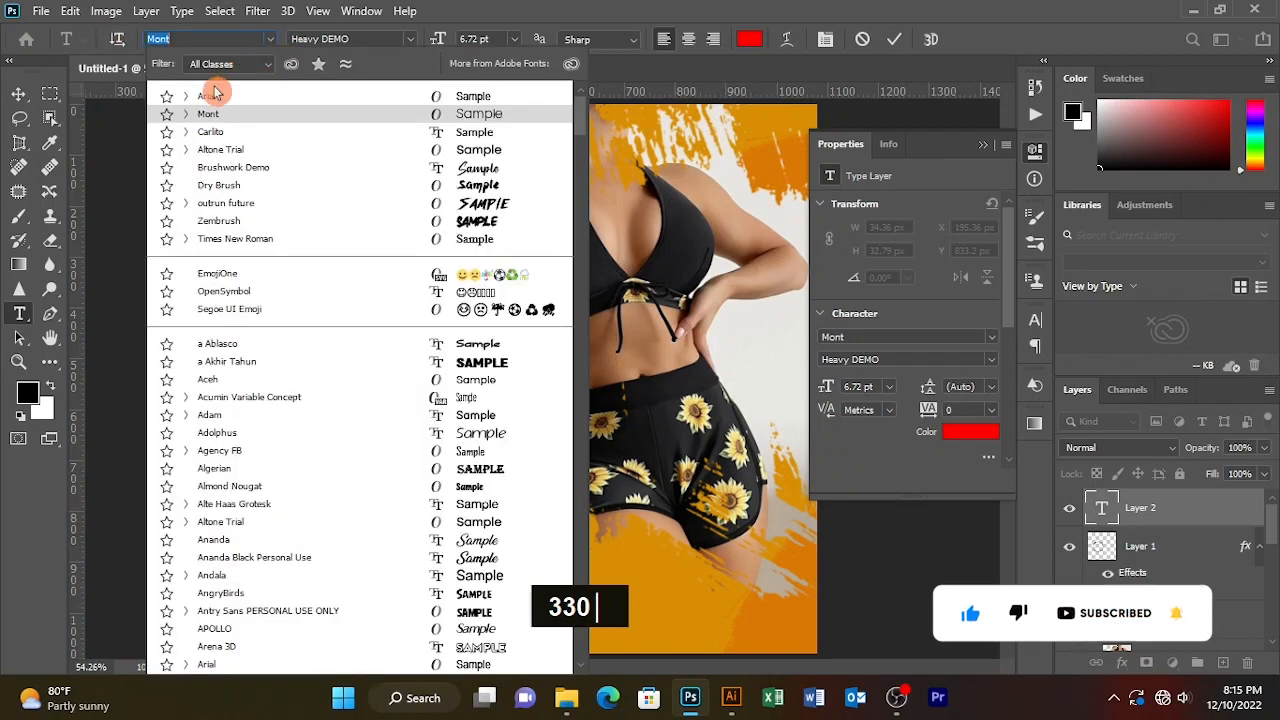
click(213, 95)
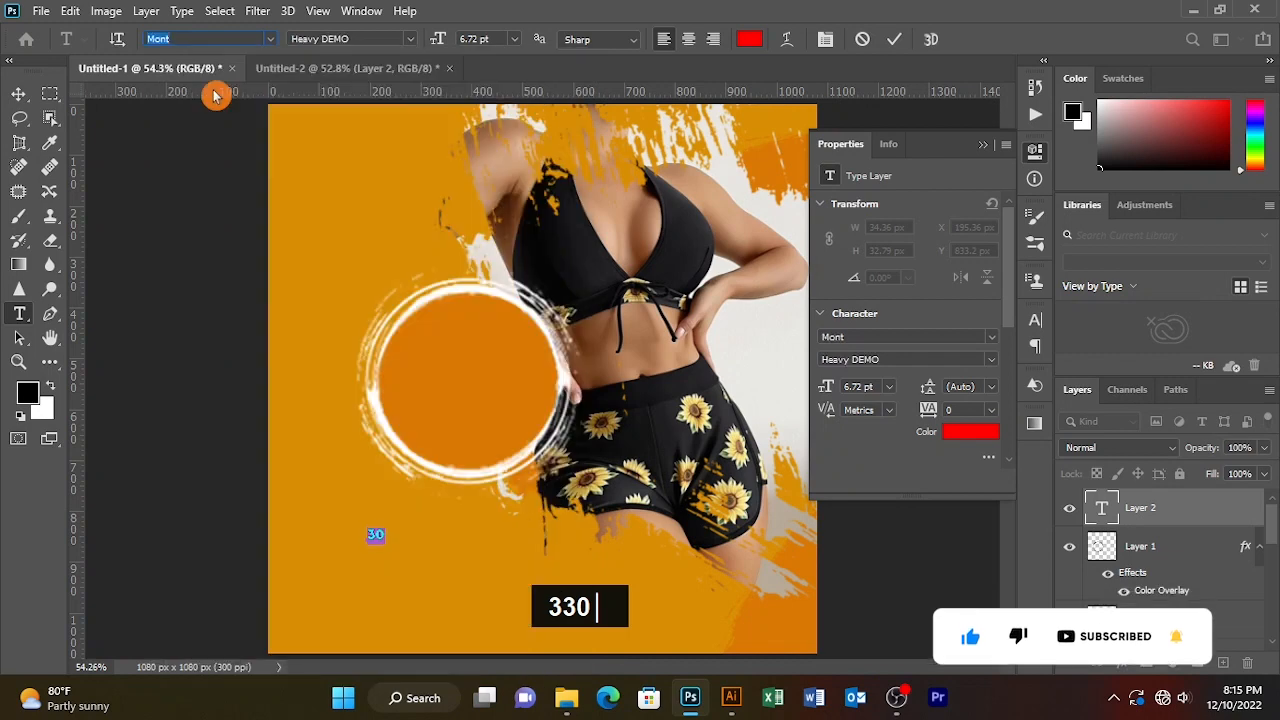
click(409, 39)
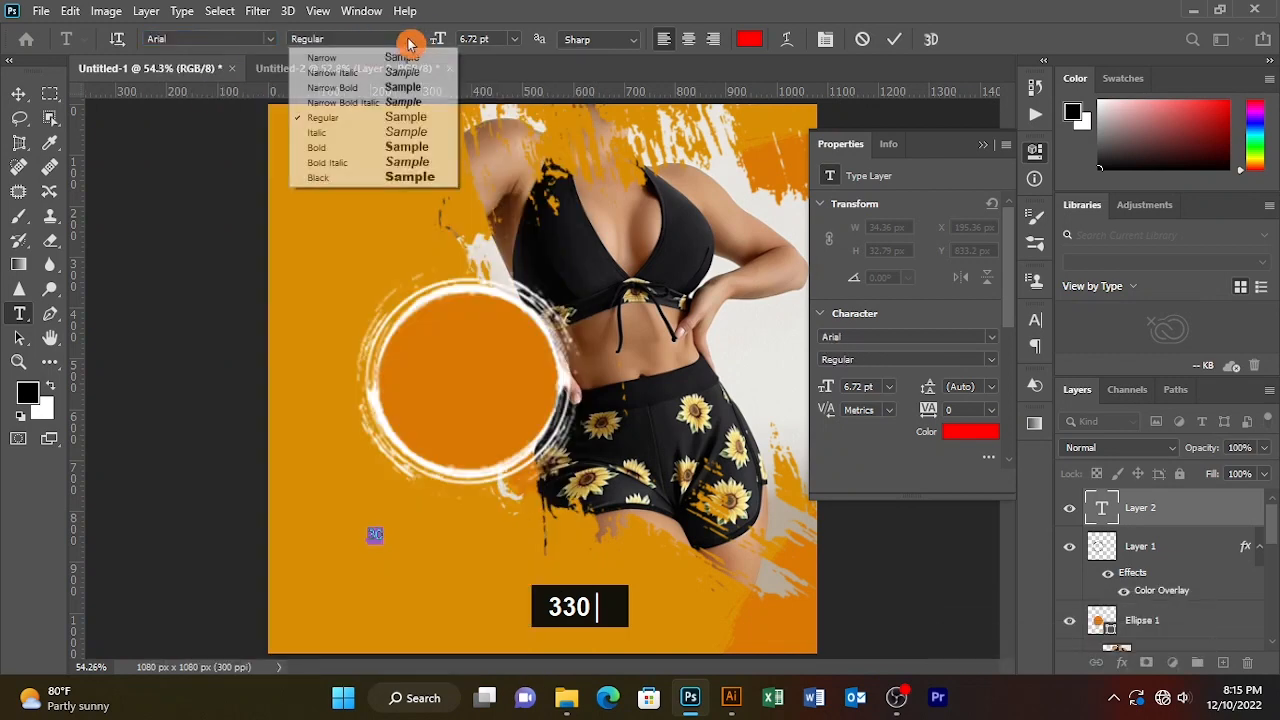
click(321, 178)
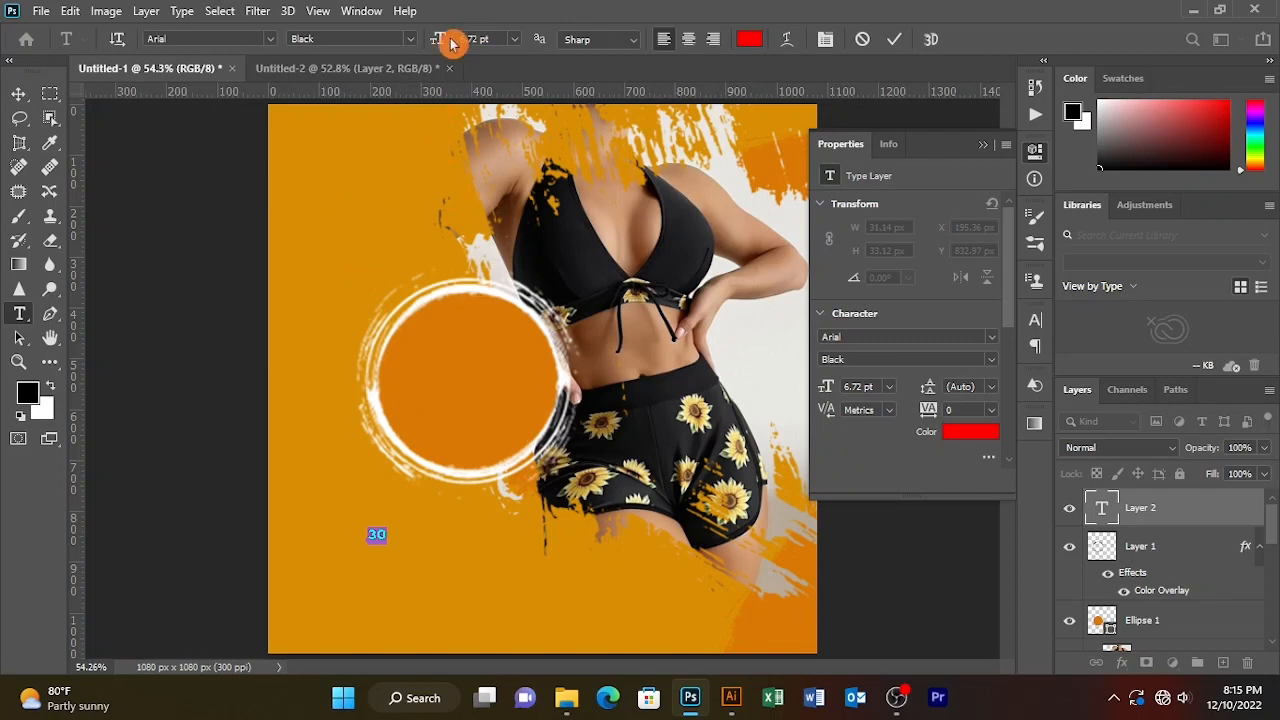
drag(434, 45, 470, 52)
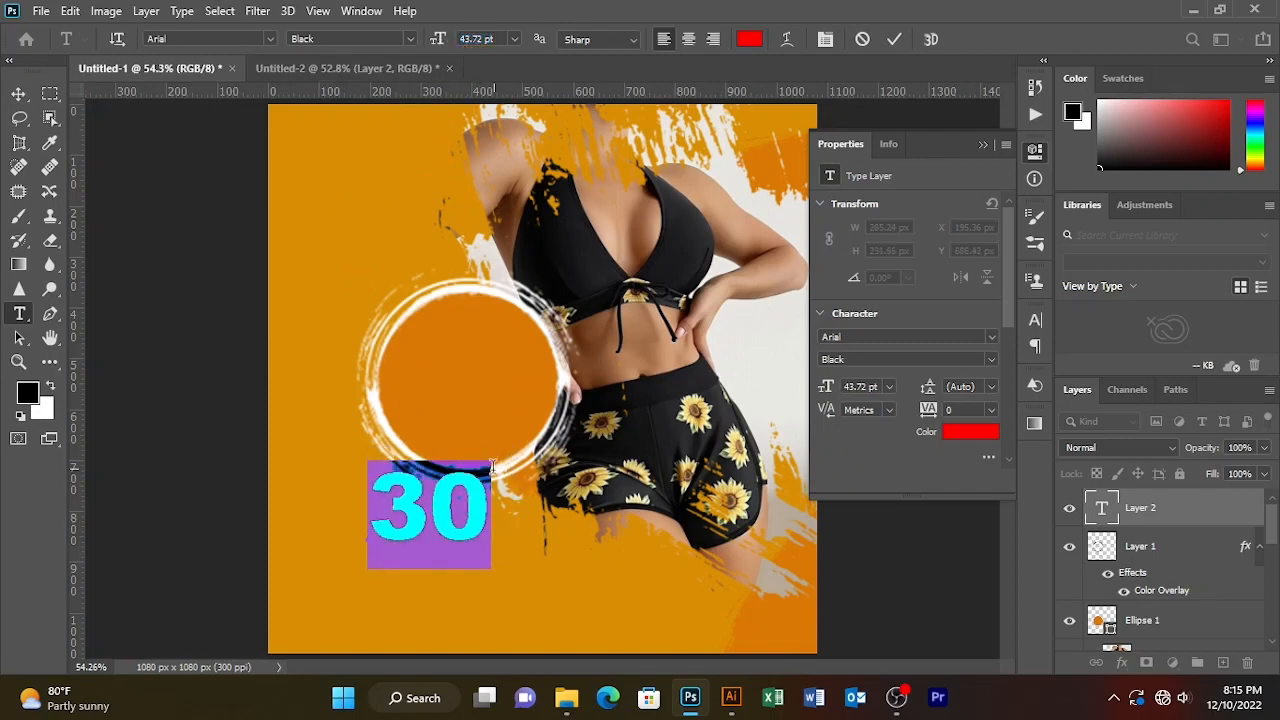
Append "%" to the 30 and format only that sign at 19.72 pt with a 16 pt baseline shift
click(490, 497)
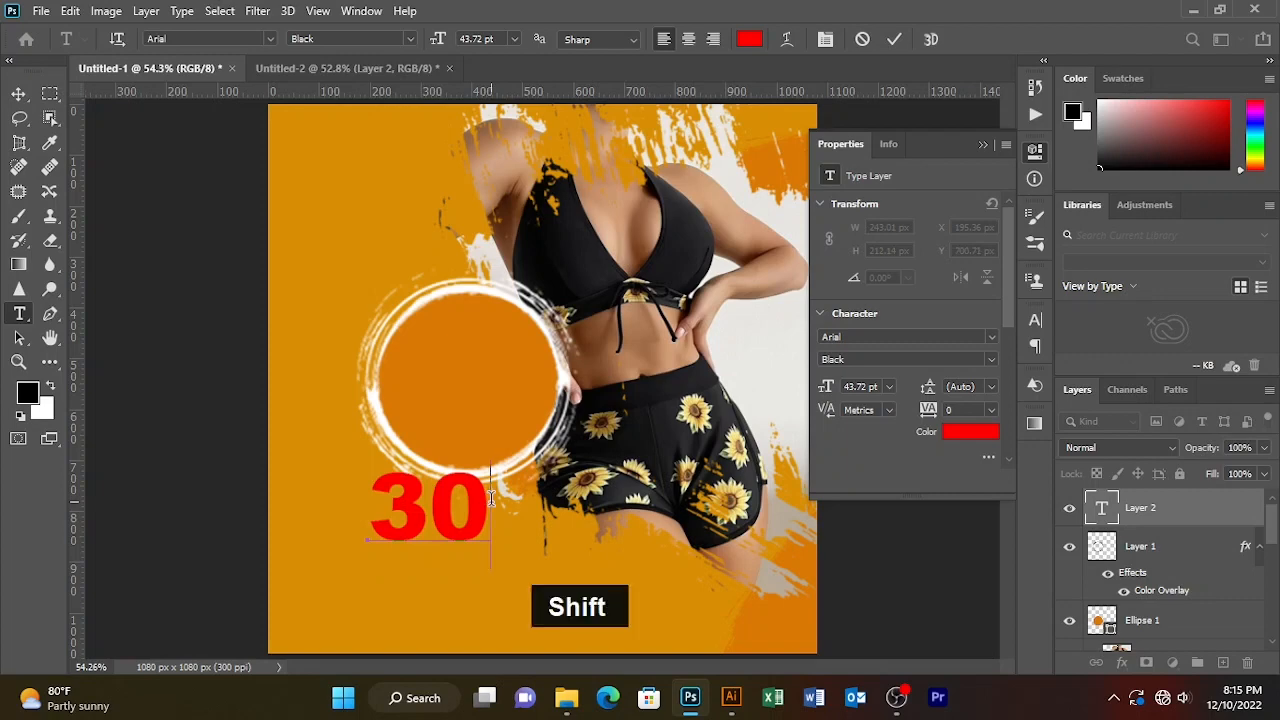
text(%)
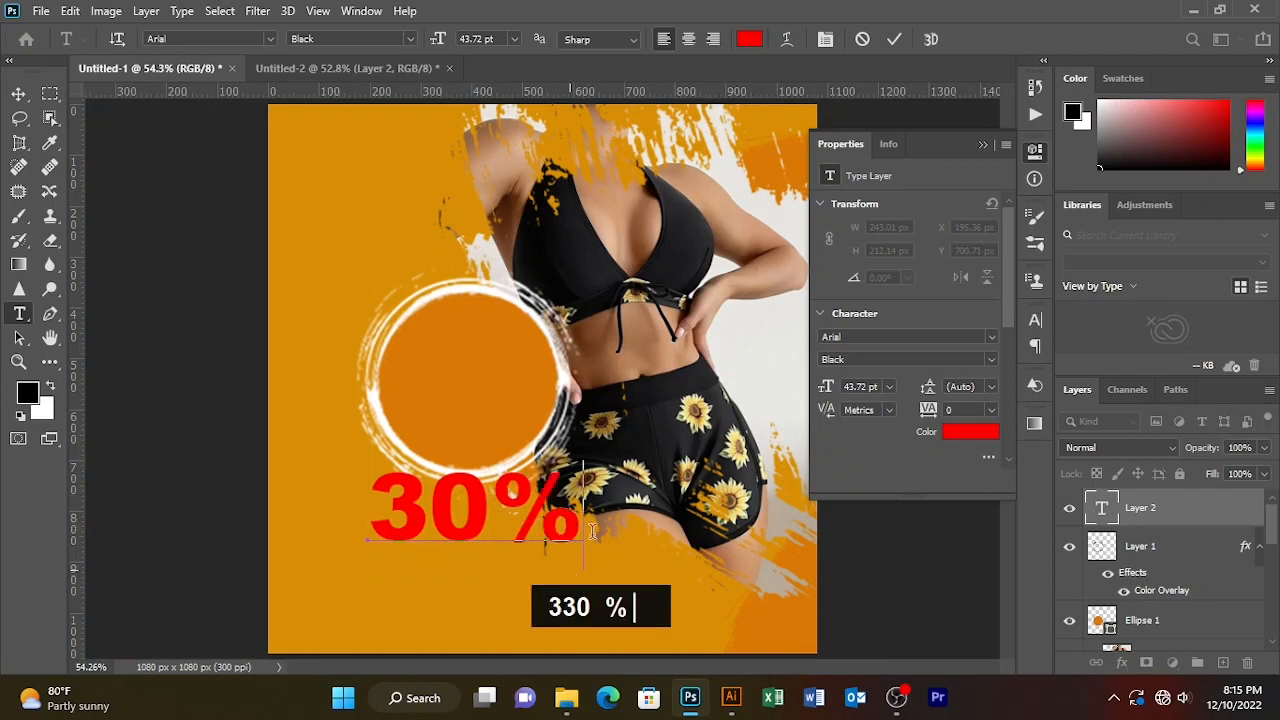
drag(578, 508, 519, 487)
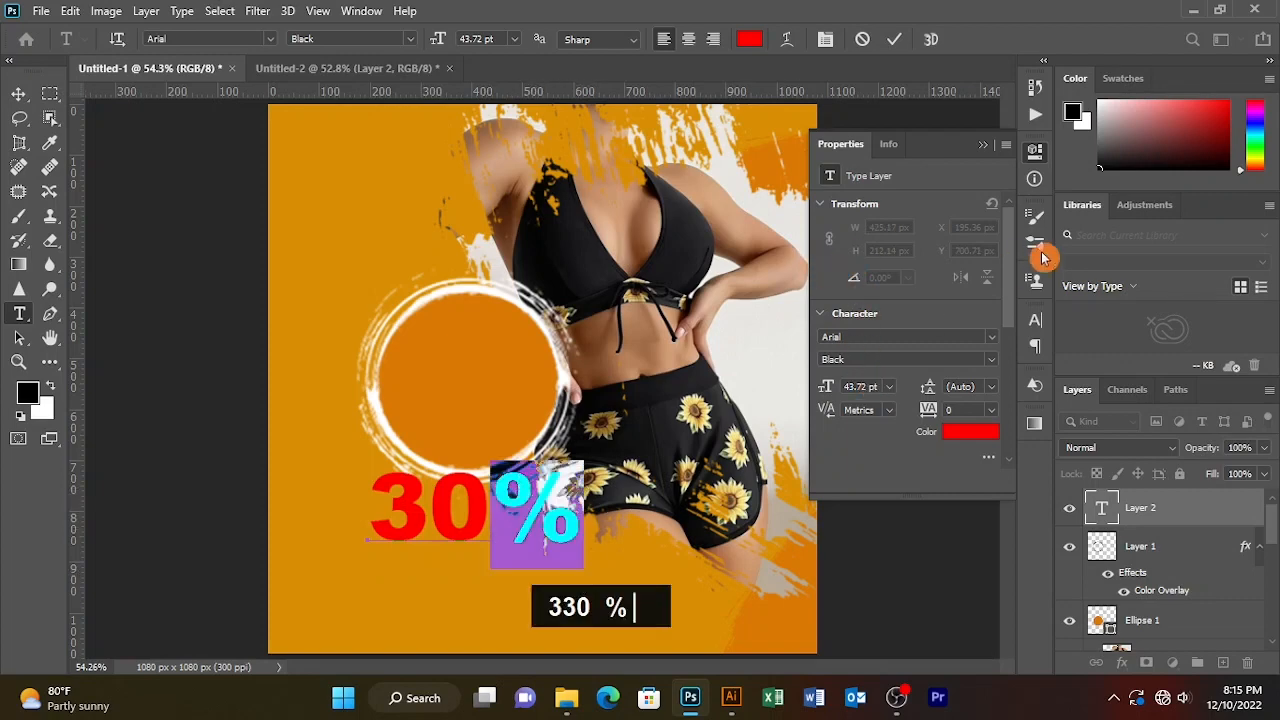
click(1035, 320)
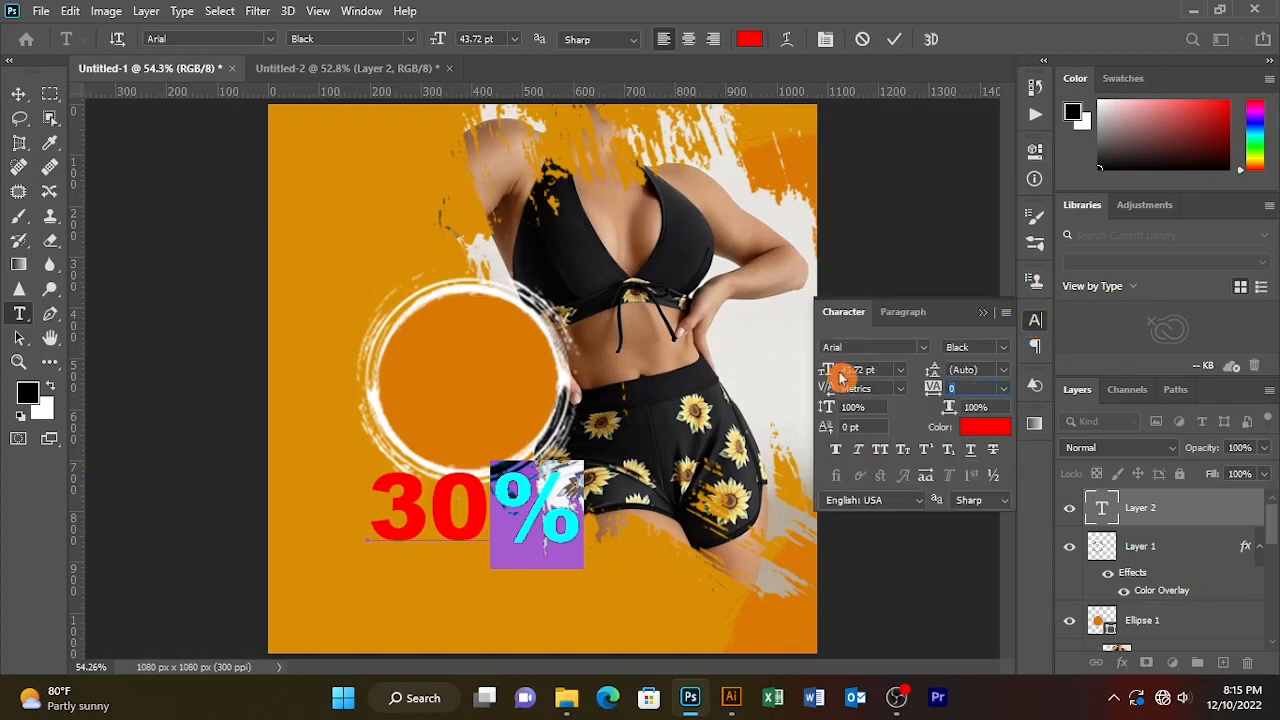
drag(831, 370, 810, 371)
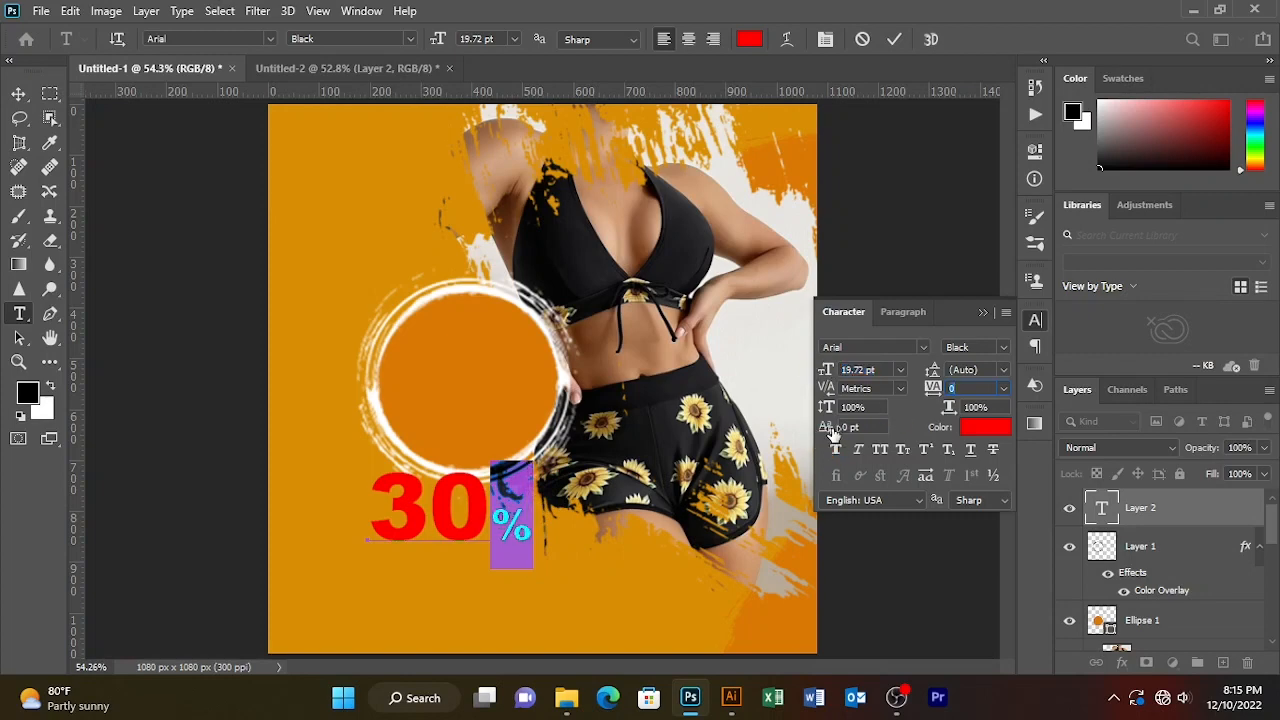
drag(832, 430, 848, 432)
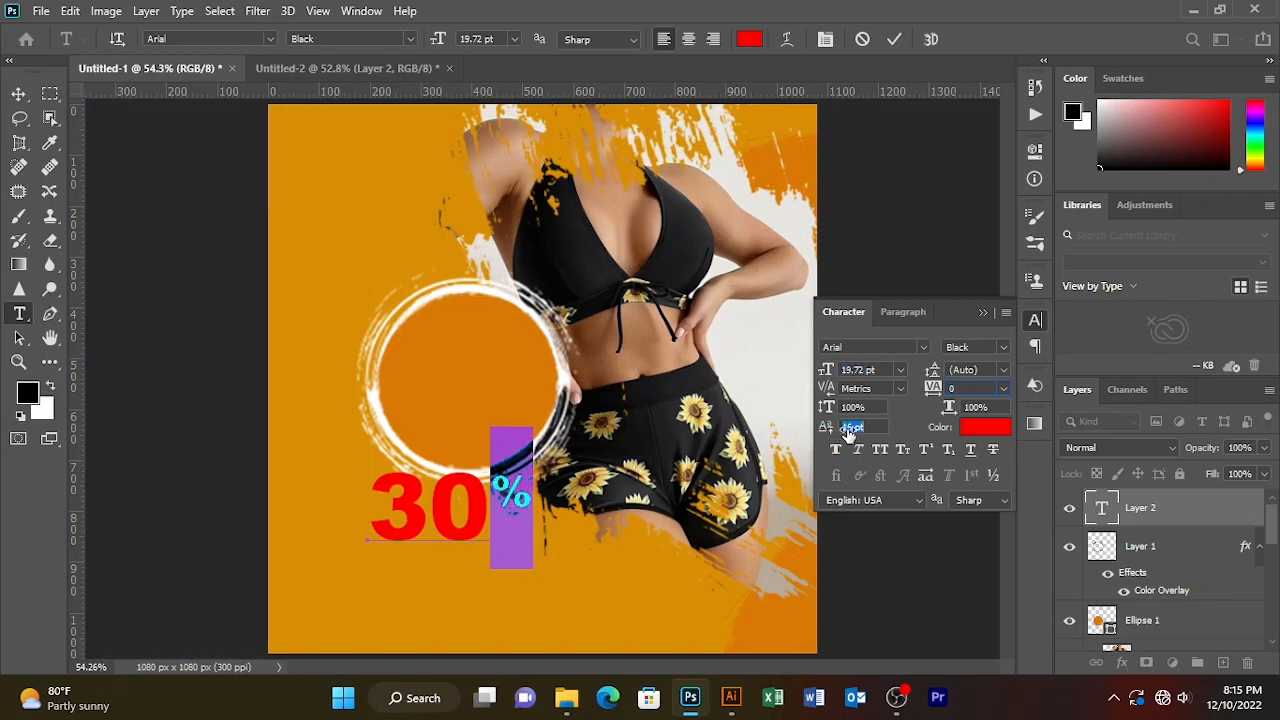
click(894, 39)
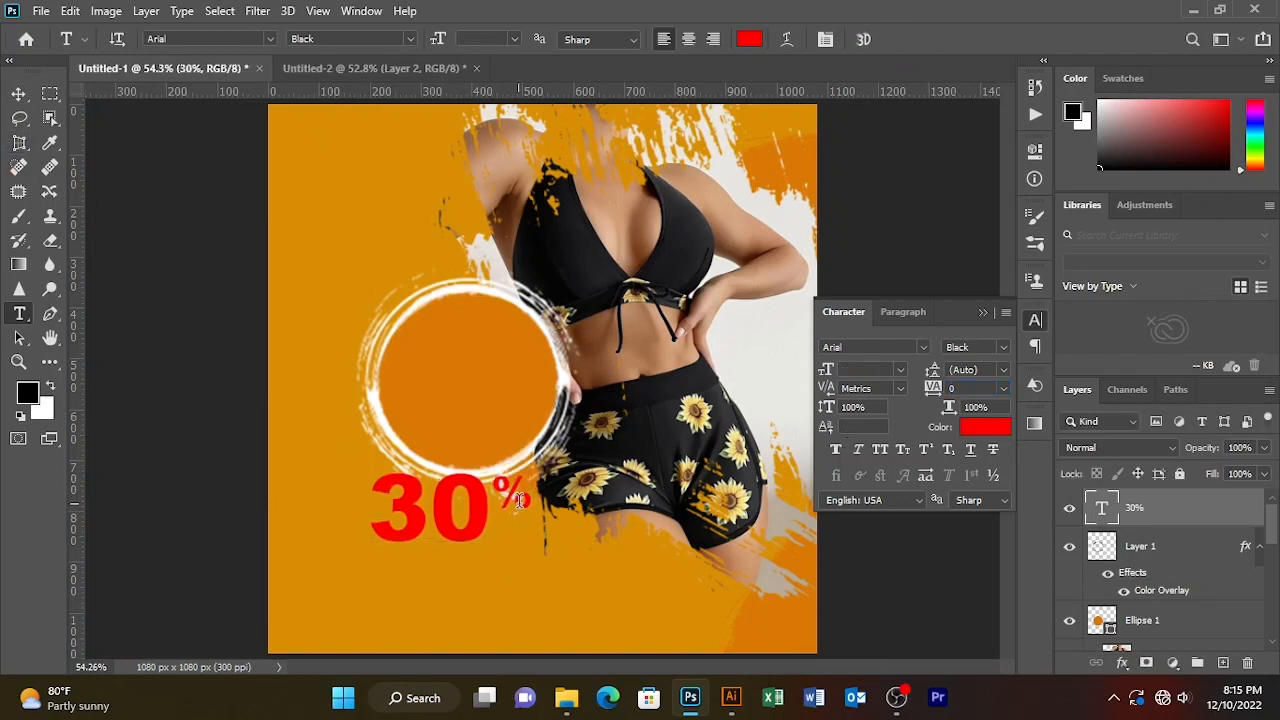
Change the color of the whole "30%" text to white (ffffff)
drag(519, 500, 463, 334)
click(750, 39)
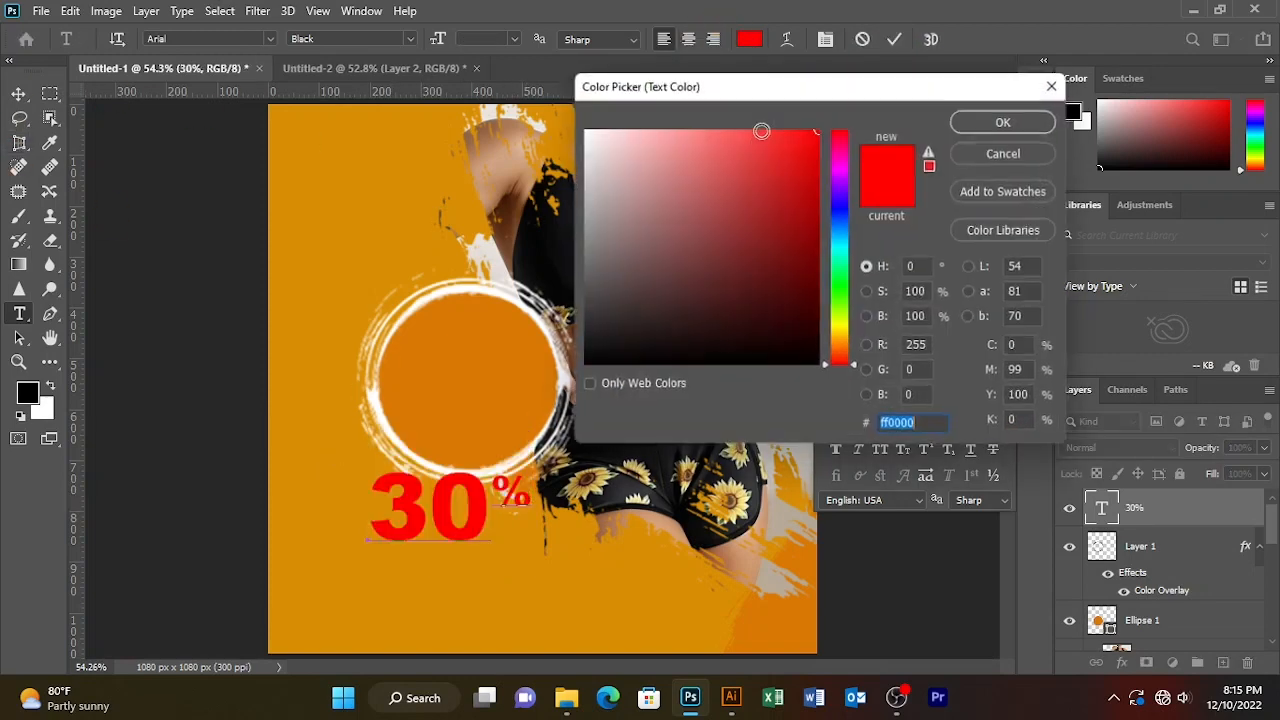
text(ffffff)
click(1030, 120)
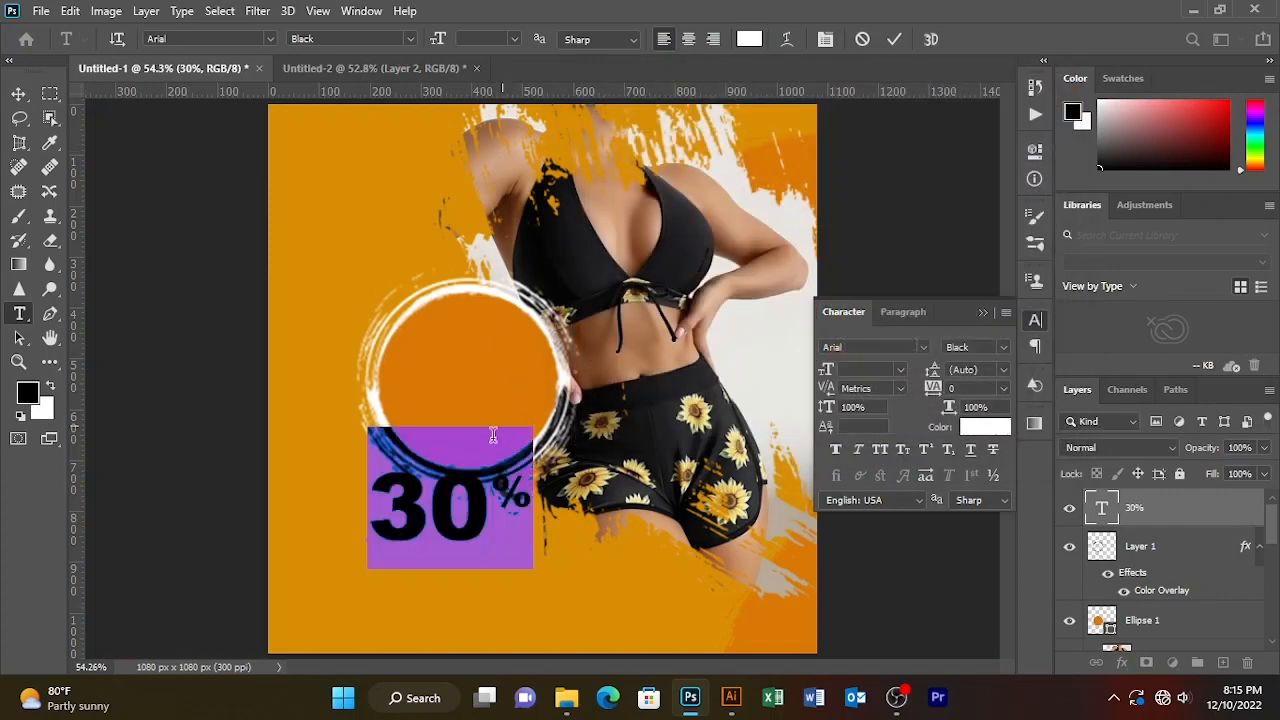
click(894, 39)
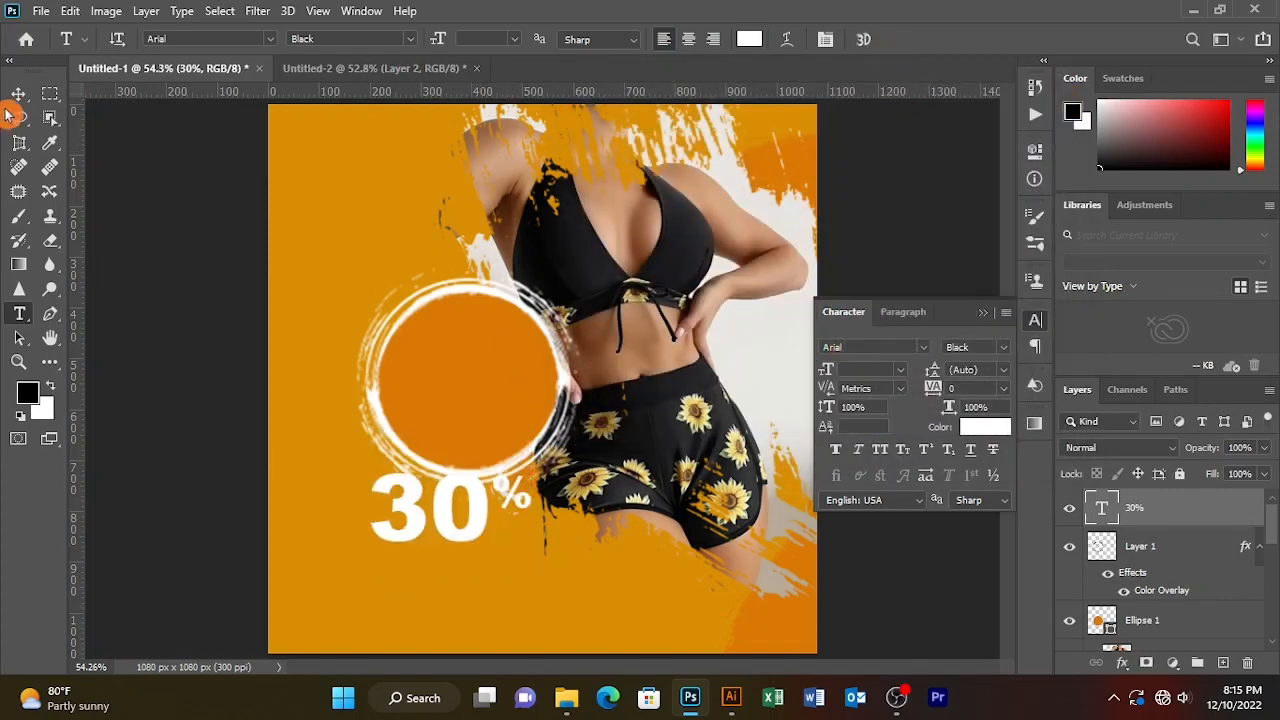
Move the "30%" text into the upper part of the orange circle and scale it to about 75%
click(22, 99)
drag(447, 505, 472, 366)
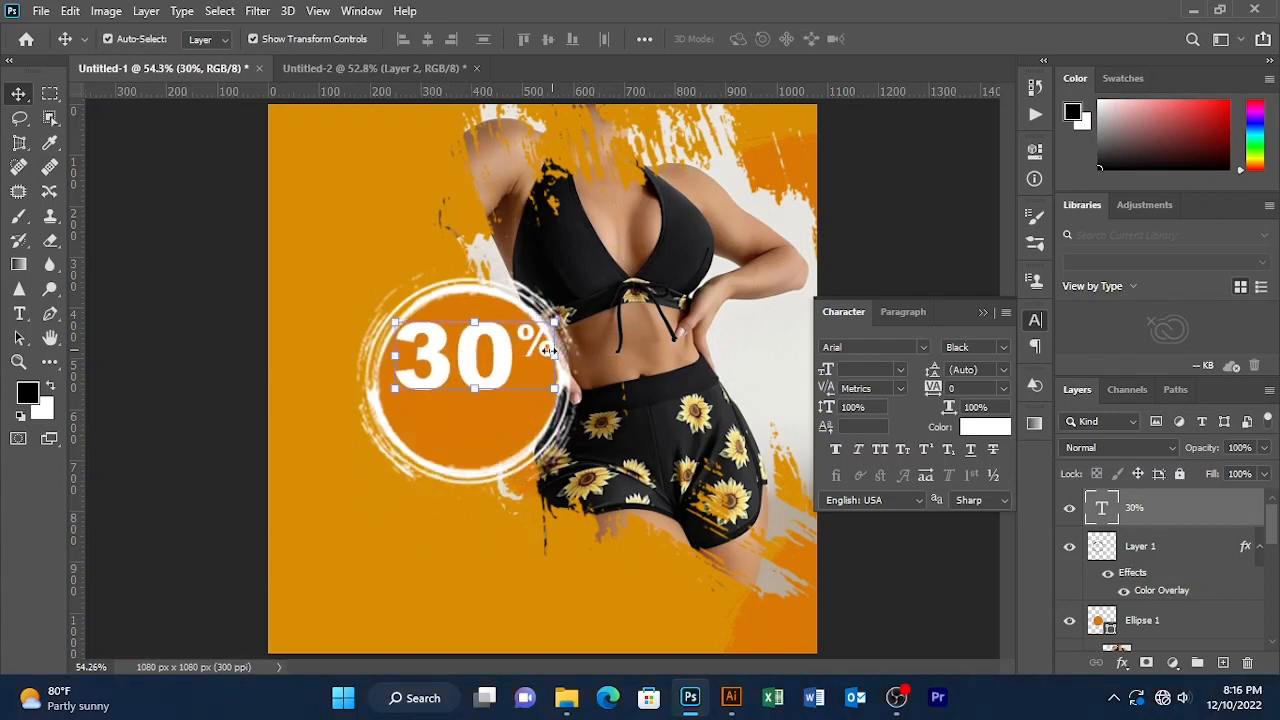
click(552, 320)
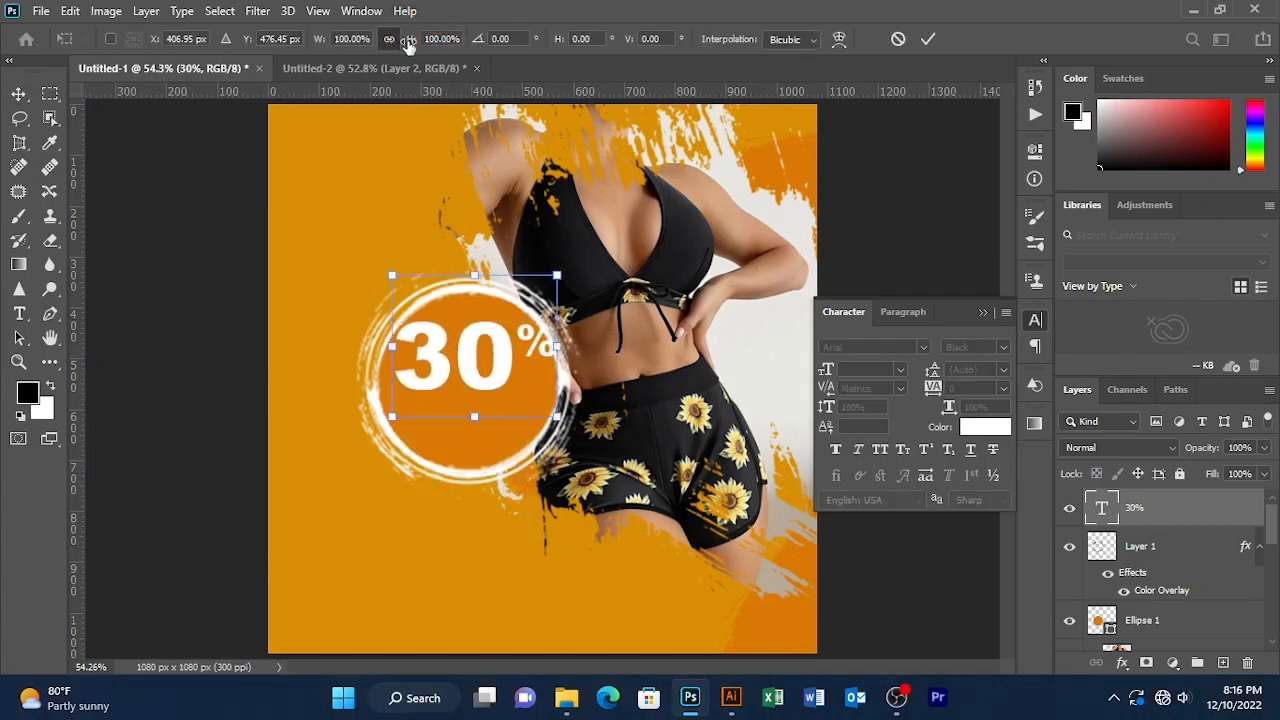
drag(408, 46, 386, 46)
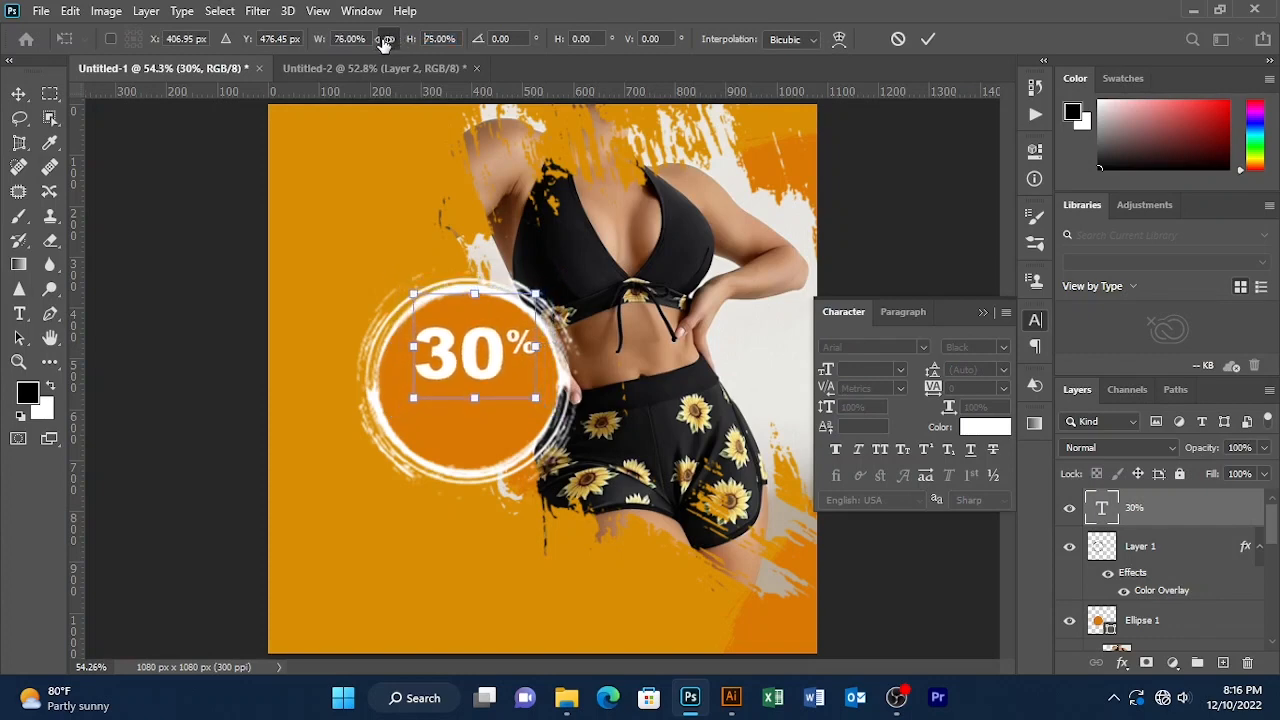
click(928, 39)
click(497, 468)
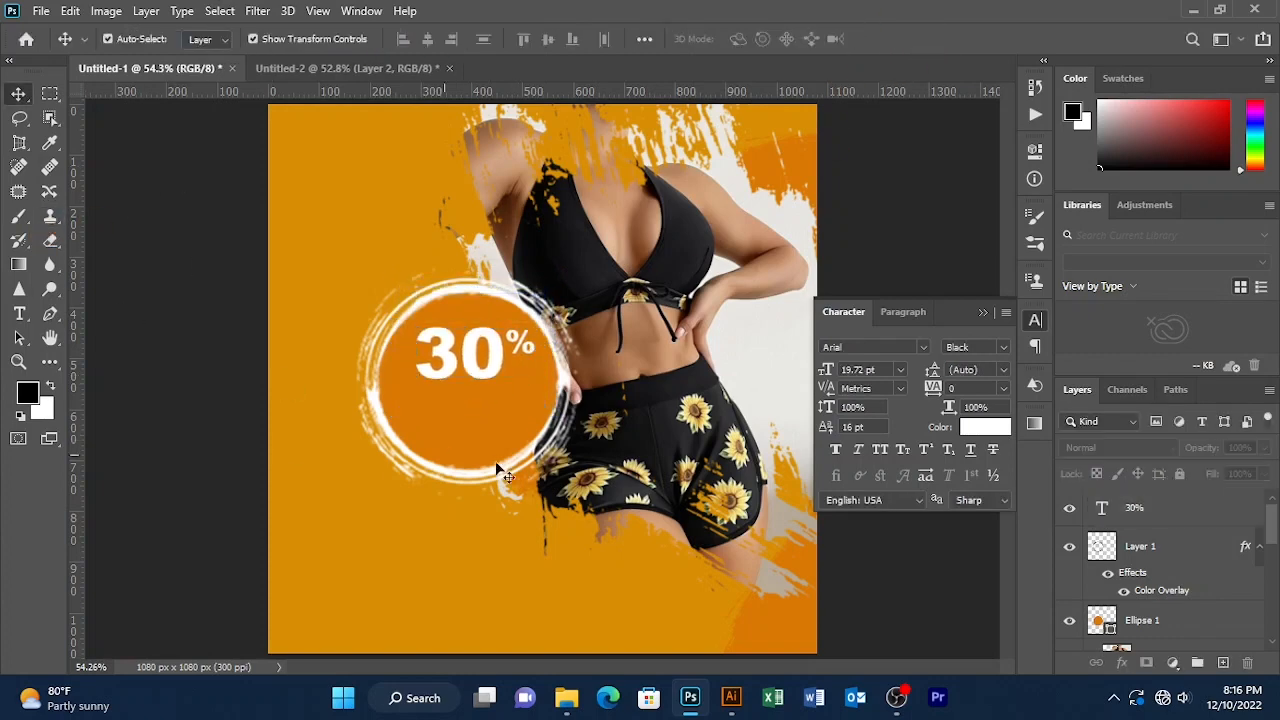
drag(510, 350, 503, 356)
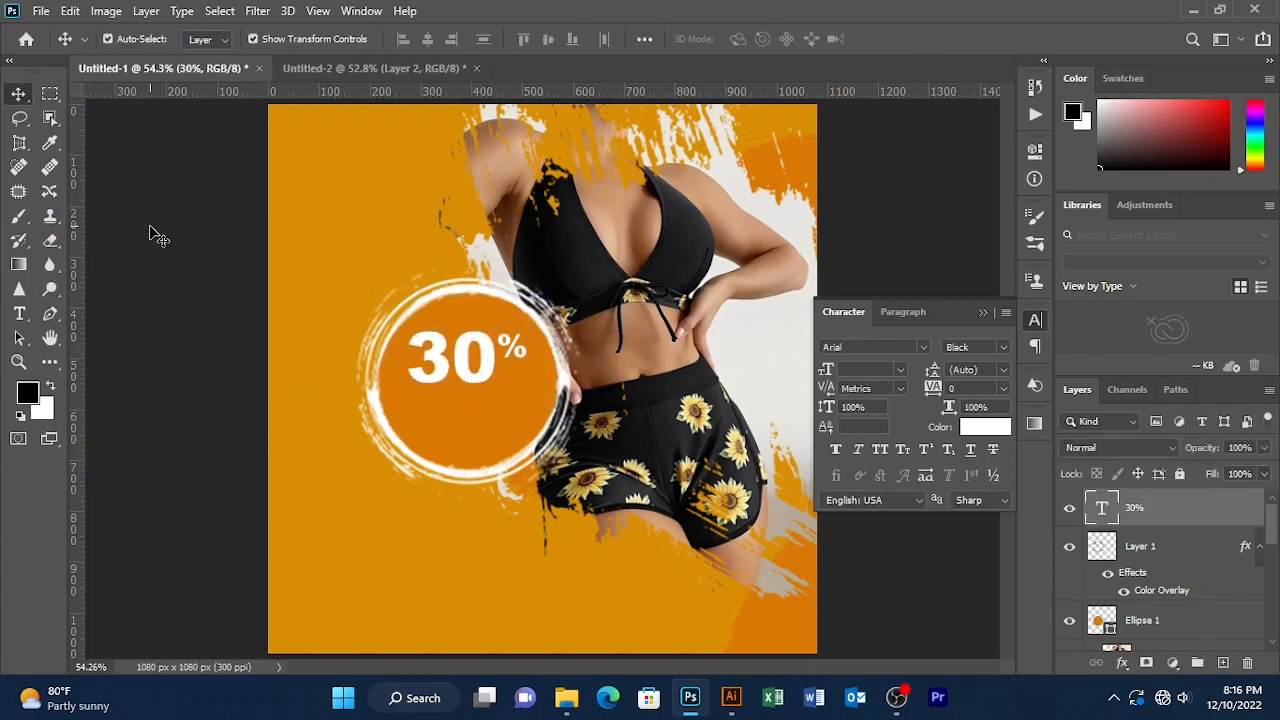
click(95, 322)
Add a separate white text layer reading "OFF" below the circle badge
click(19, 313)
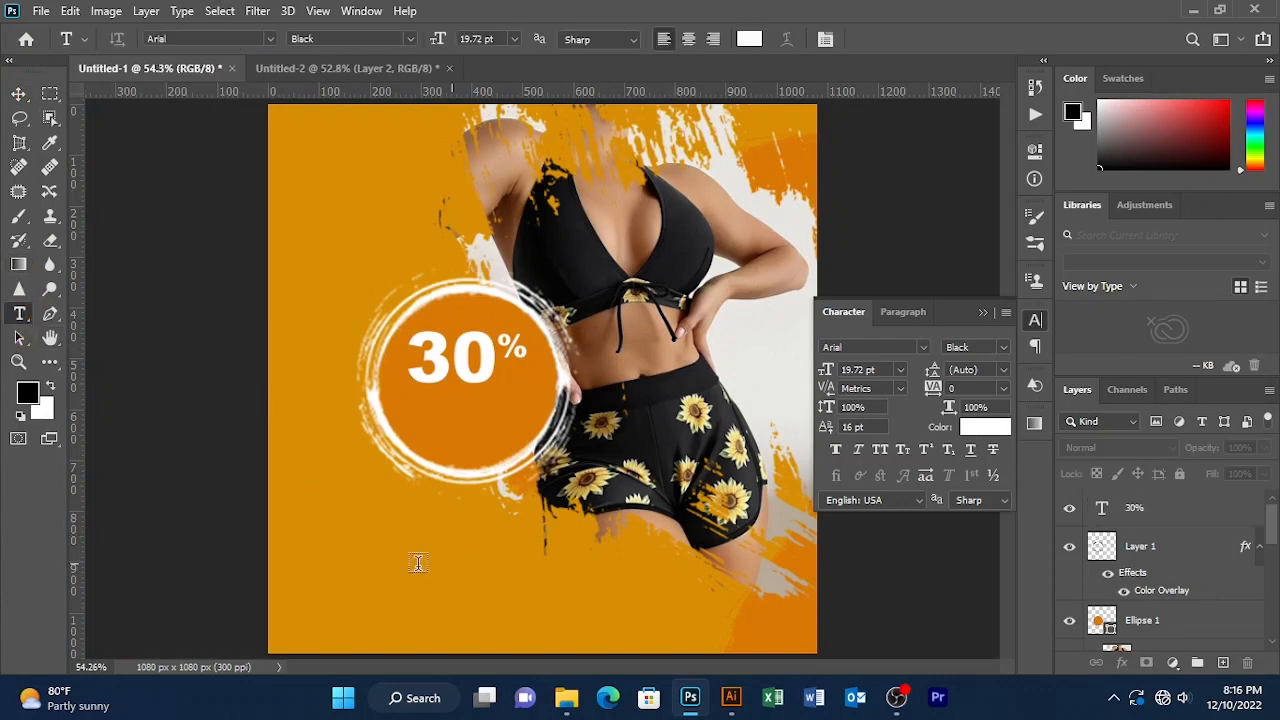
click(359, 559)
key(Caps_Lock)
text(OFF)
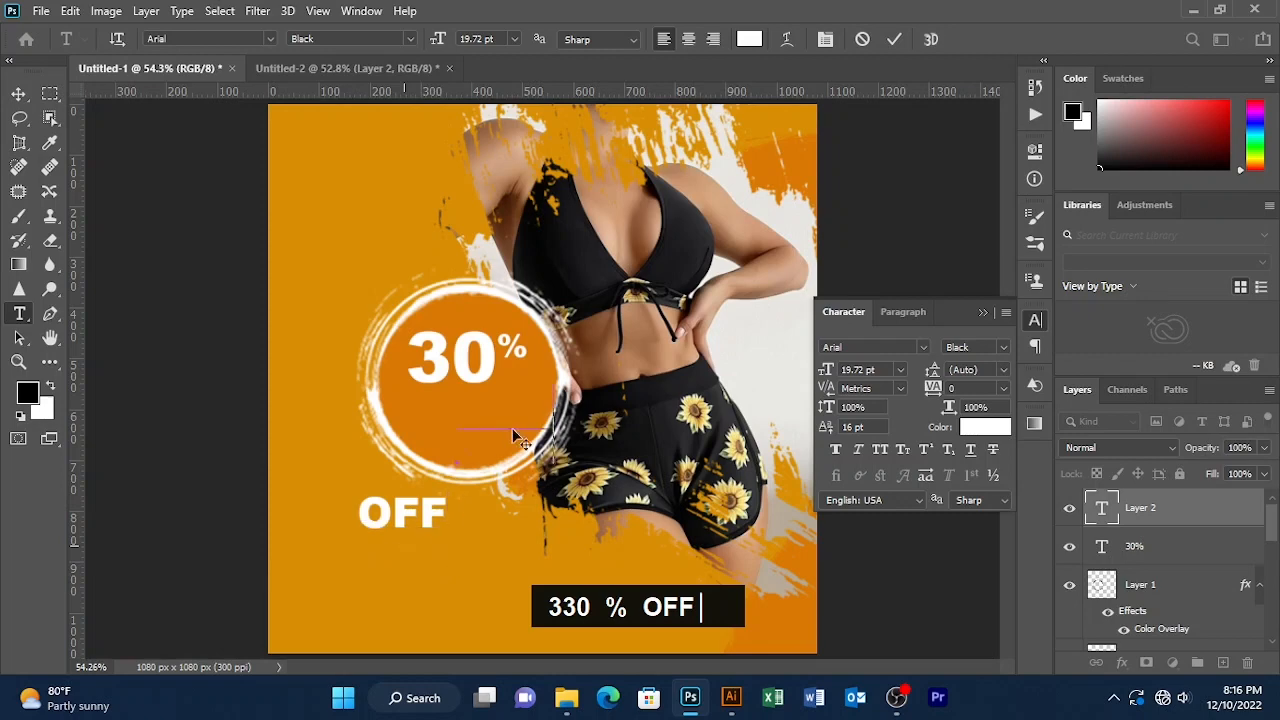
Reduce the "OFF" text to 13.72 pt and place it directly under the percent sign, beside the 30
drag(512, 435, 486, 100)
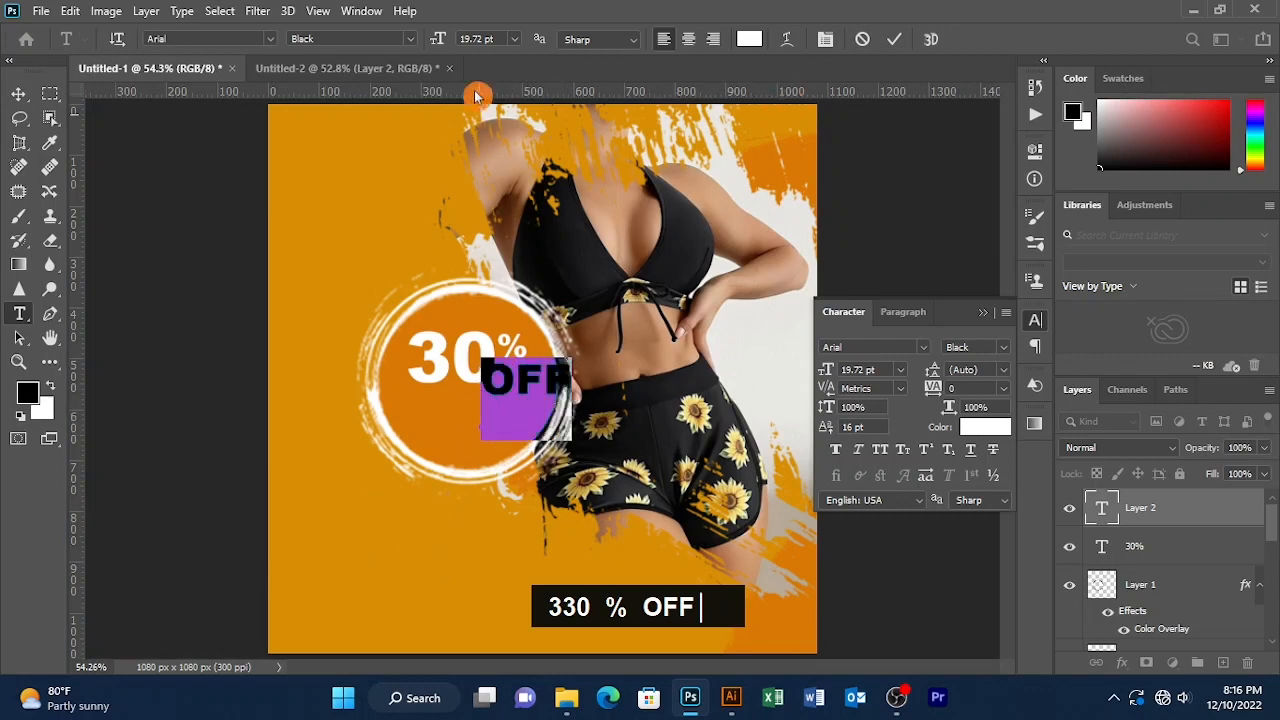
drag(438, 39, 433, 46)
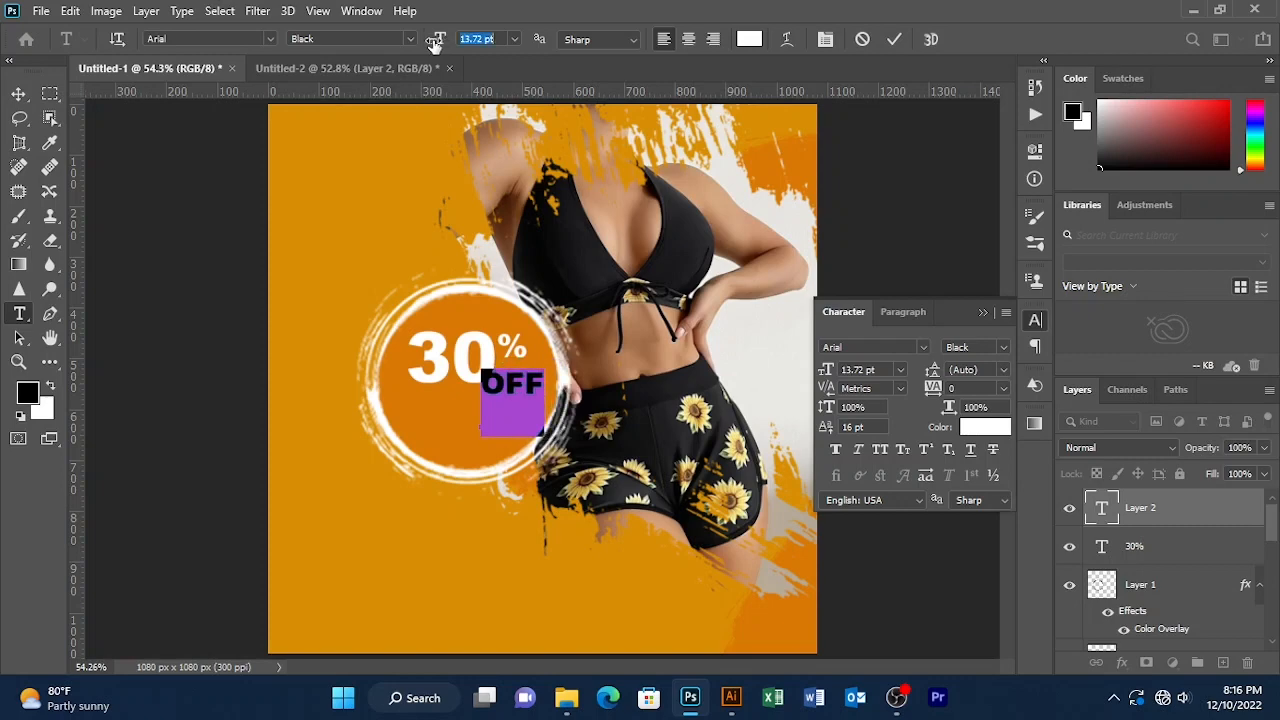
click(892, 40)
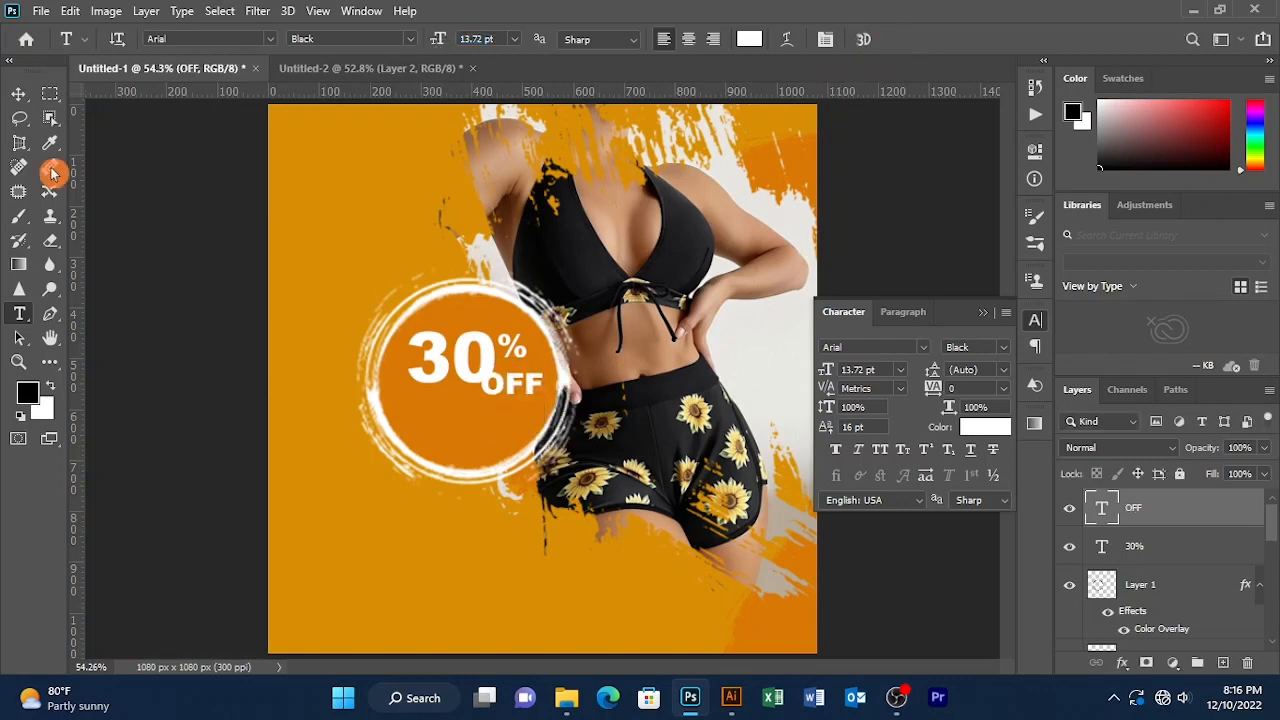
click(17, 97)
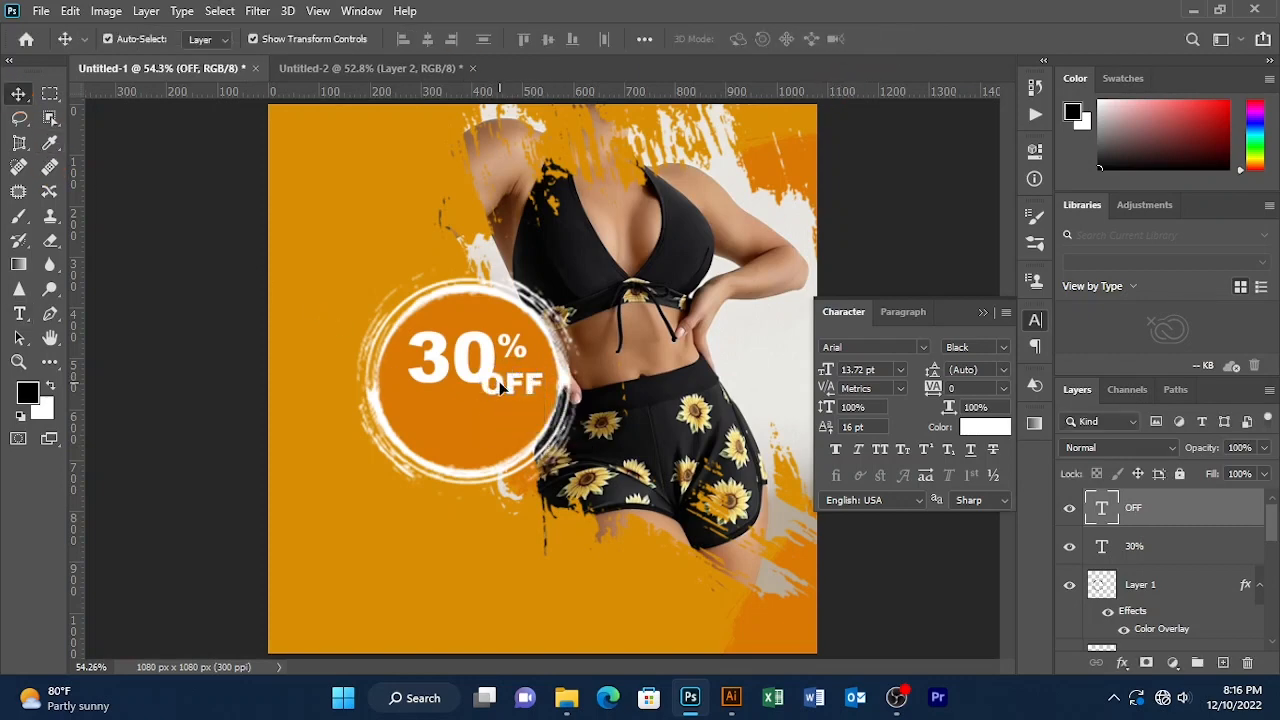
drag(502, 388, 512, 378)
Tighten the letter tracking of the "OFF" text to -120
key(t)
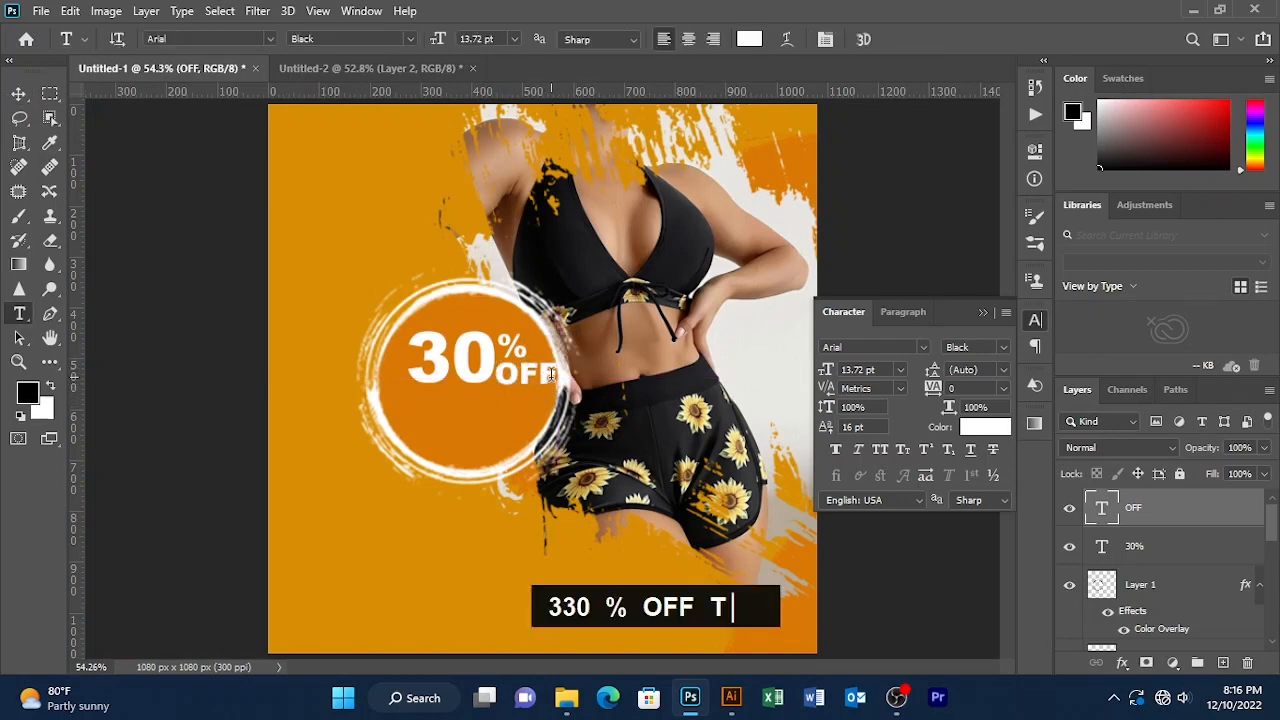
double_click(551, 374)
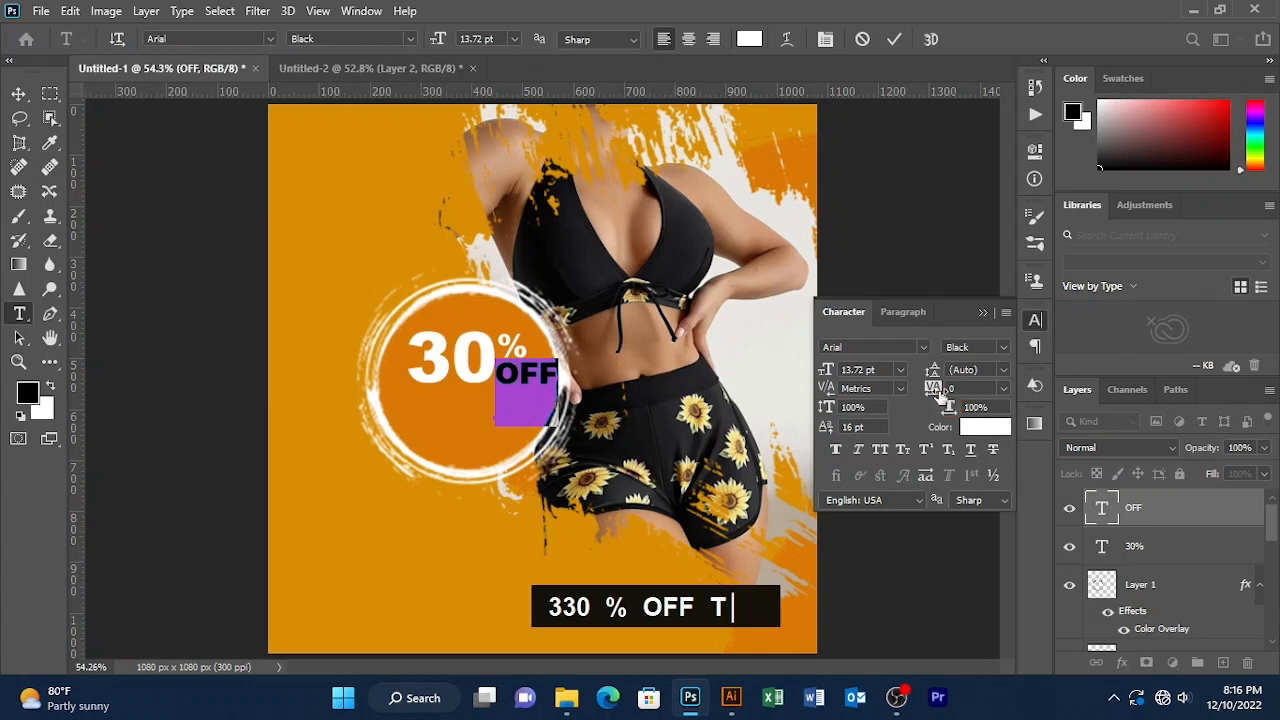
drag(942, 392, 930, 394)
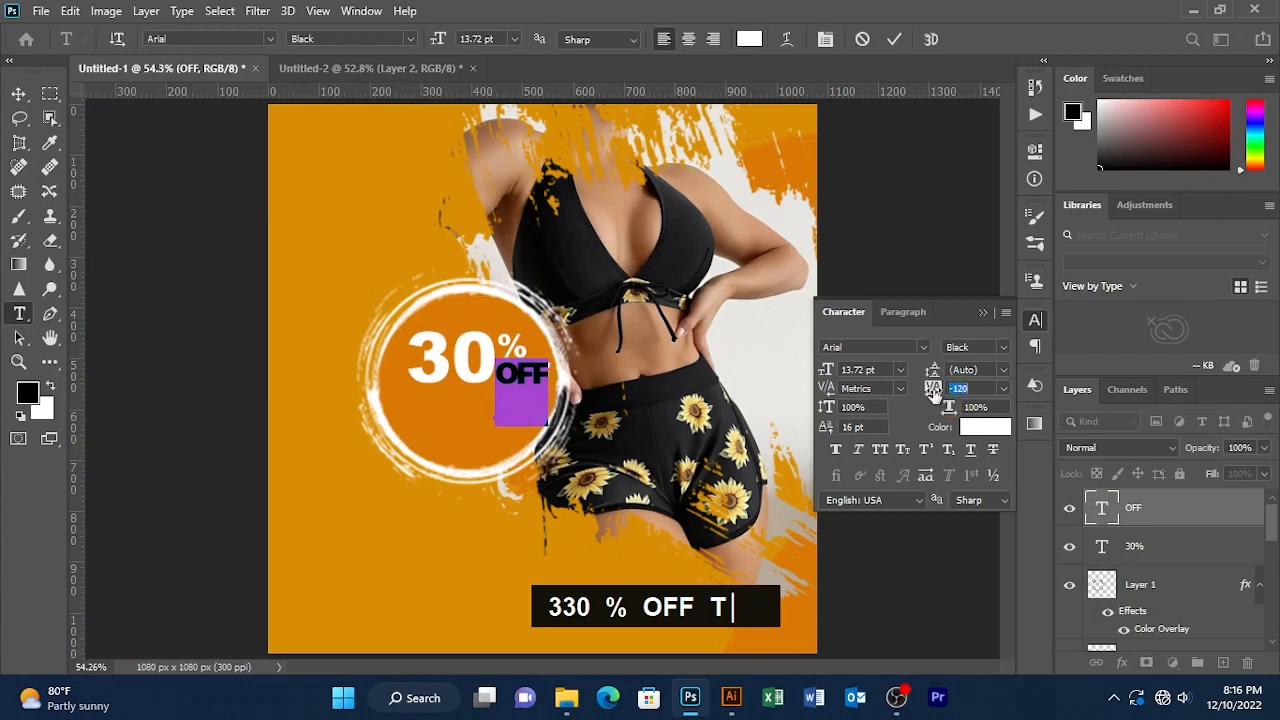
click(894, 39)
click(19, 94)
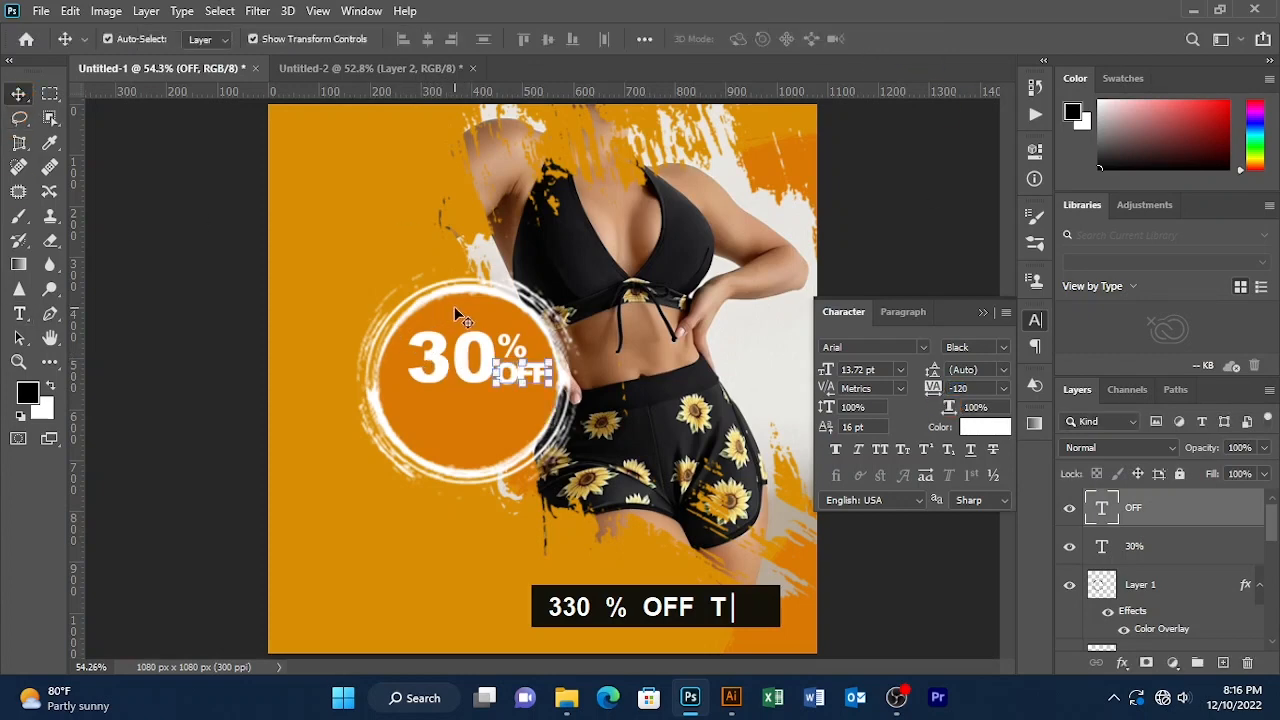
click(473, 362)
click(491, 356)
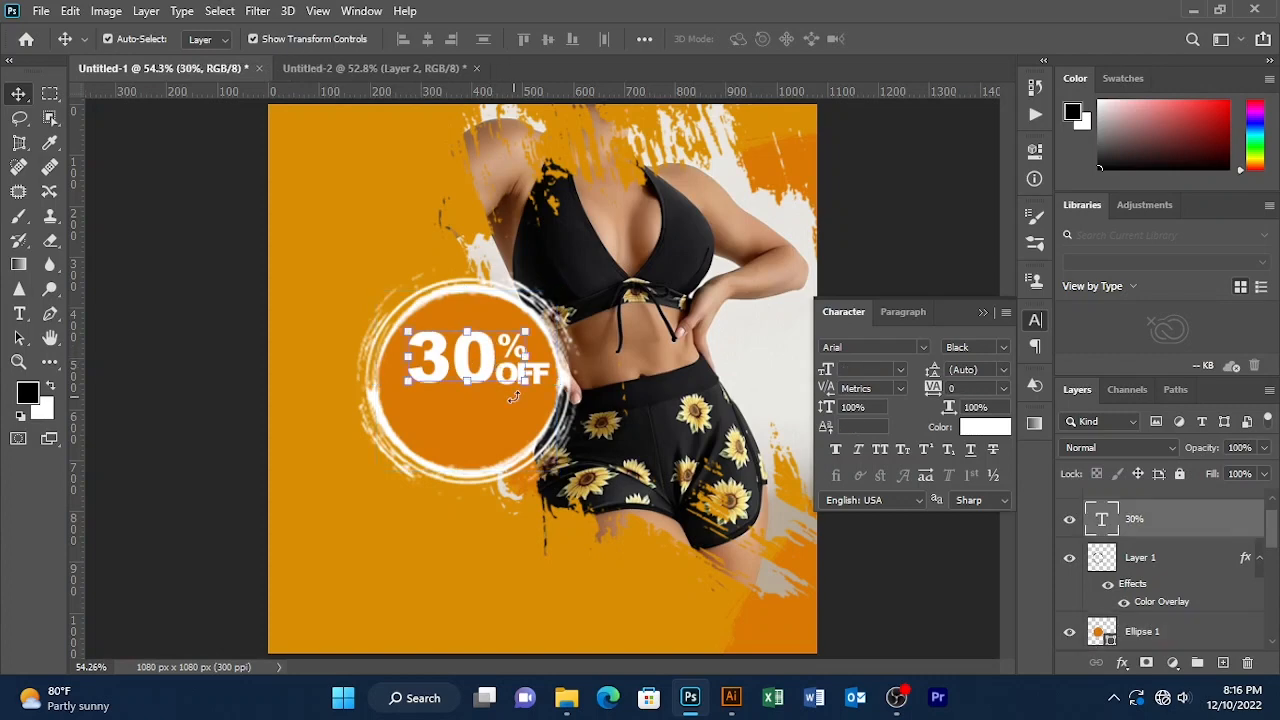
key(shift)
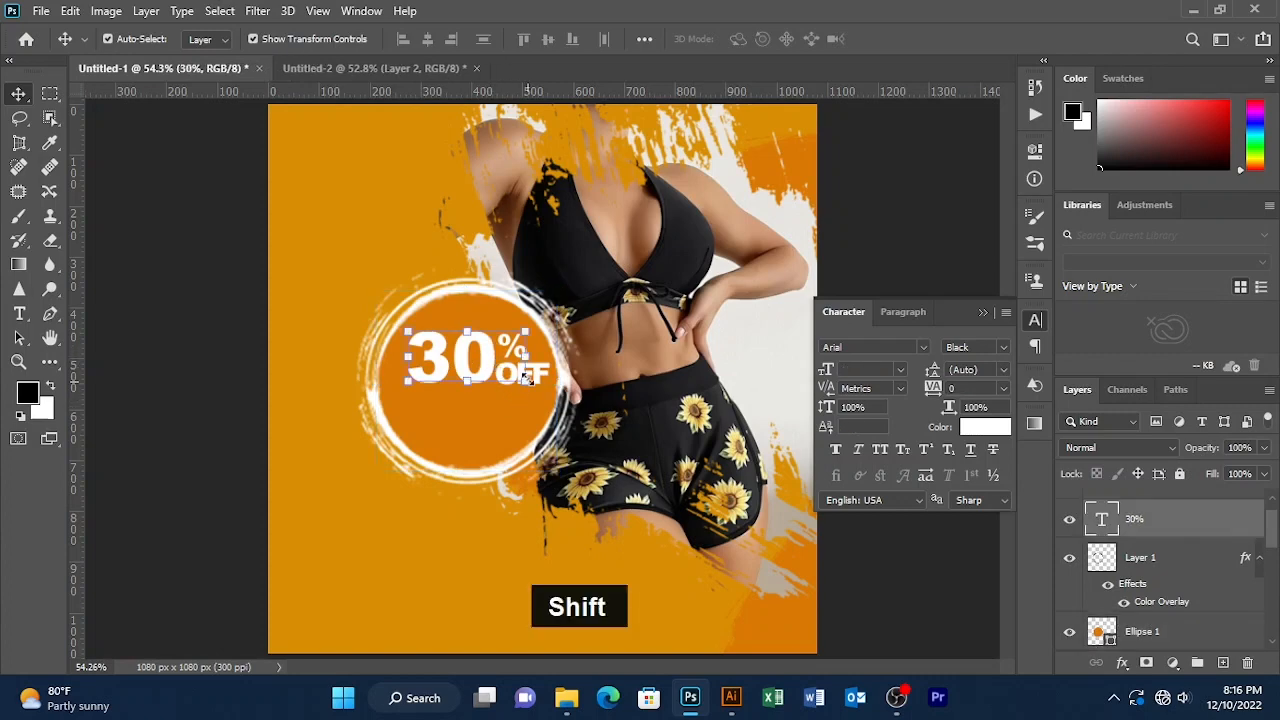
shift+click(1192, 566)
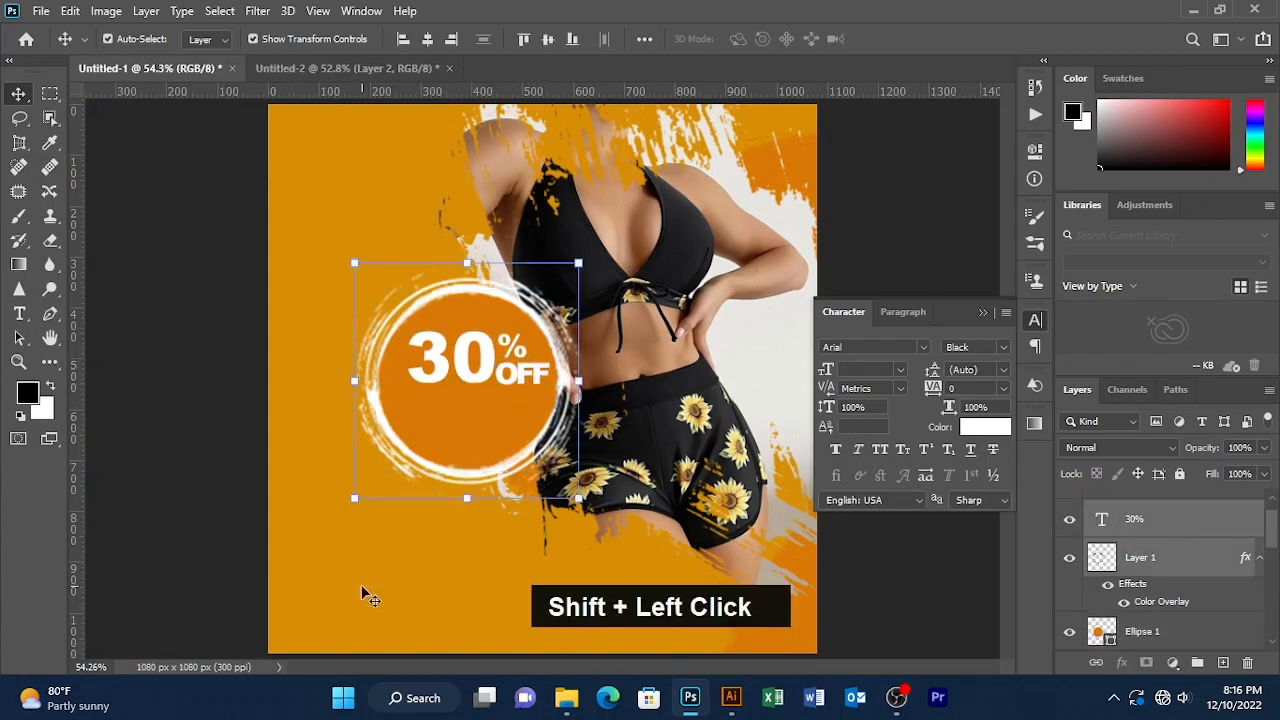
click(926, 142)
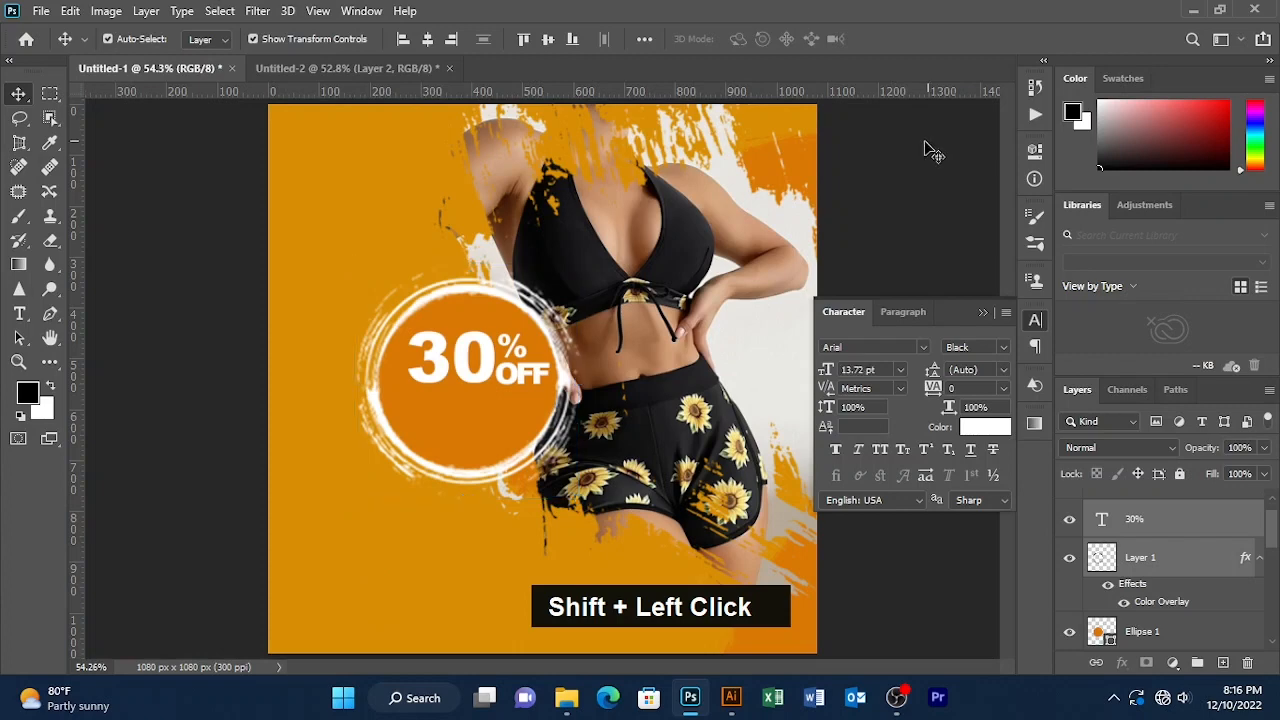
Nudge the "30%" and "OFF" texts slightly up and to the left inside the circle badge, keeping "OFF" under the percent sign
click(490, 368)
click(507, 515)
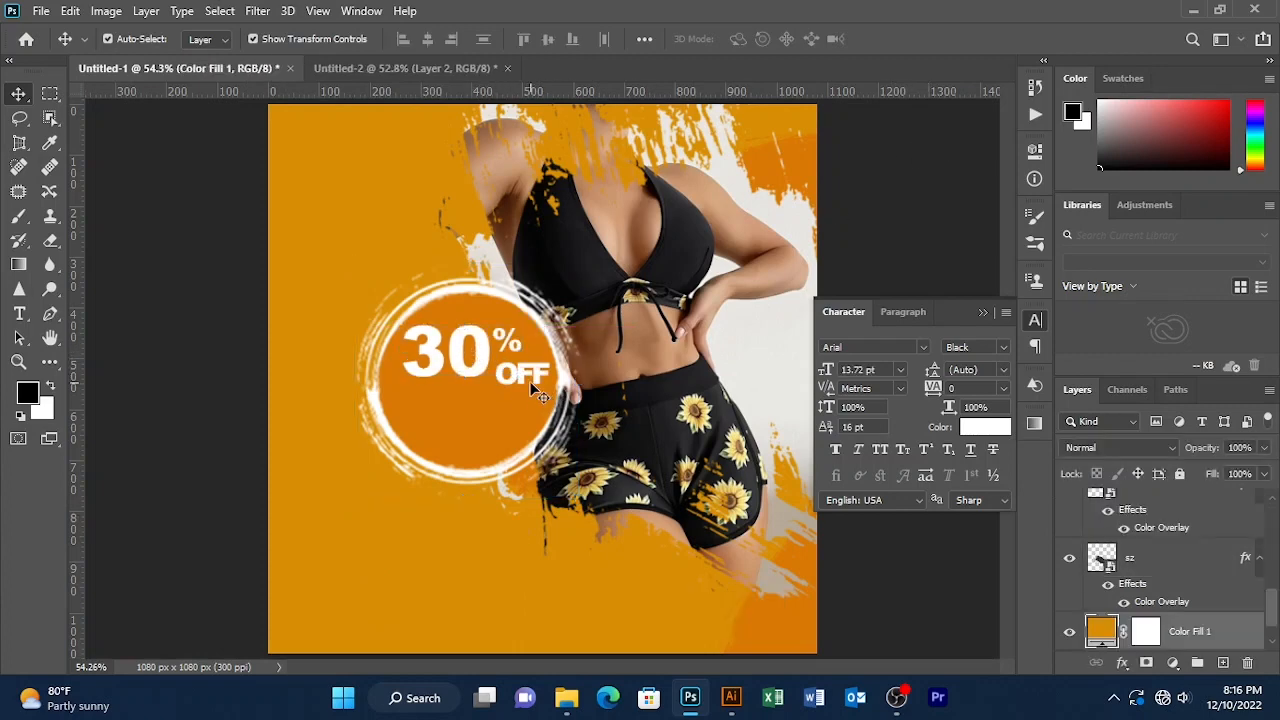
drag(522, 376, 515, 368)
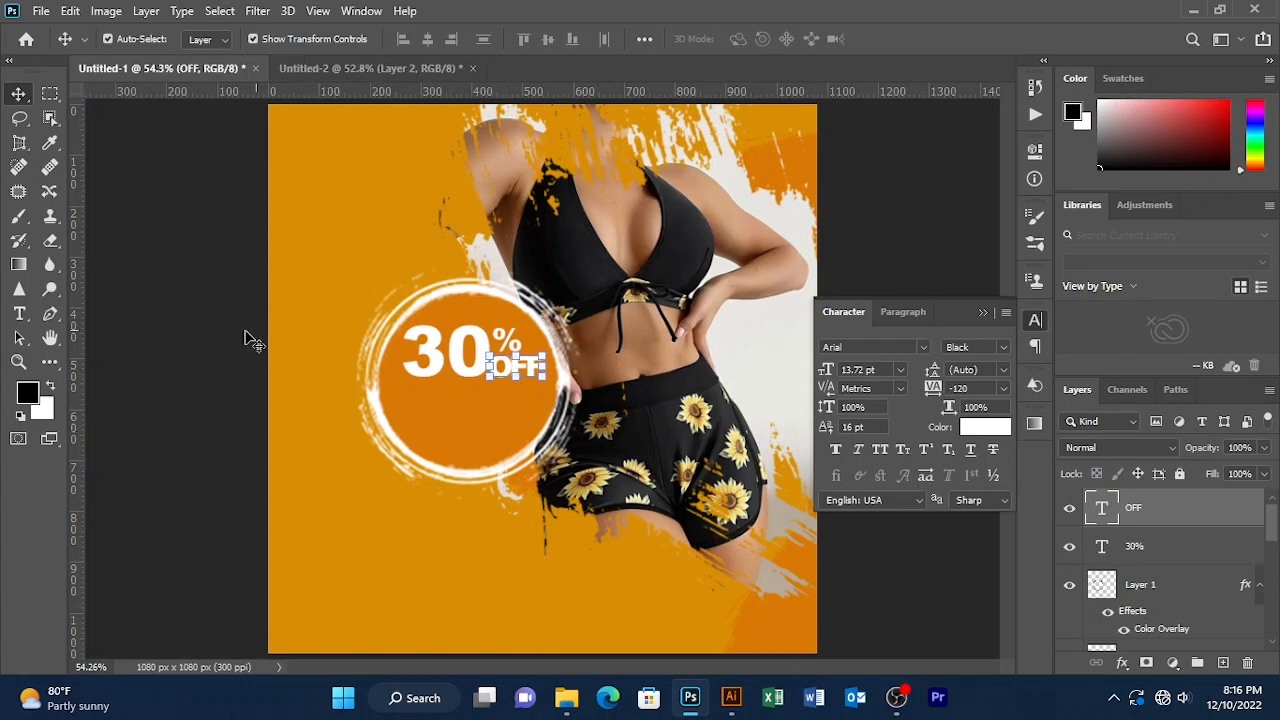
click(462, 355)
click(175, 392)
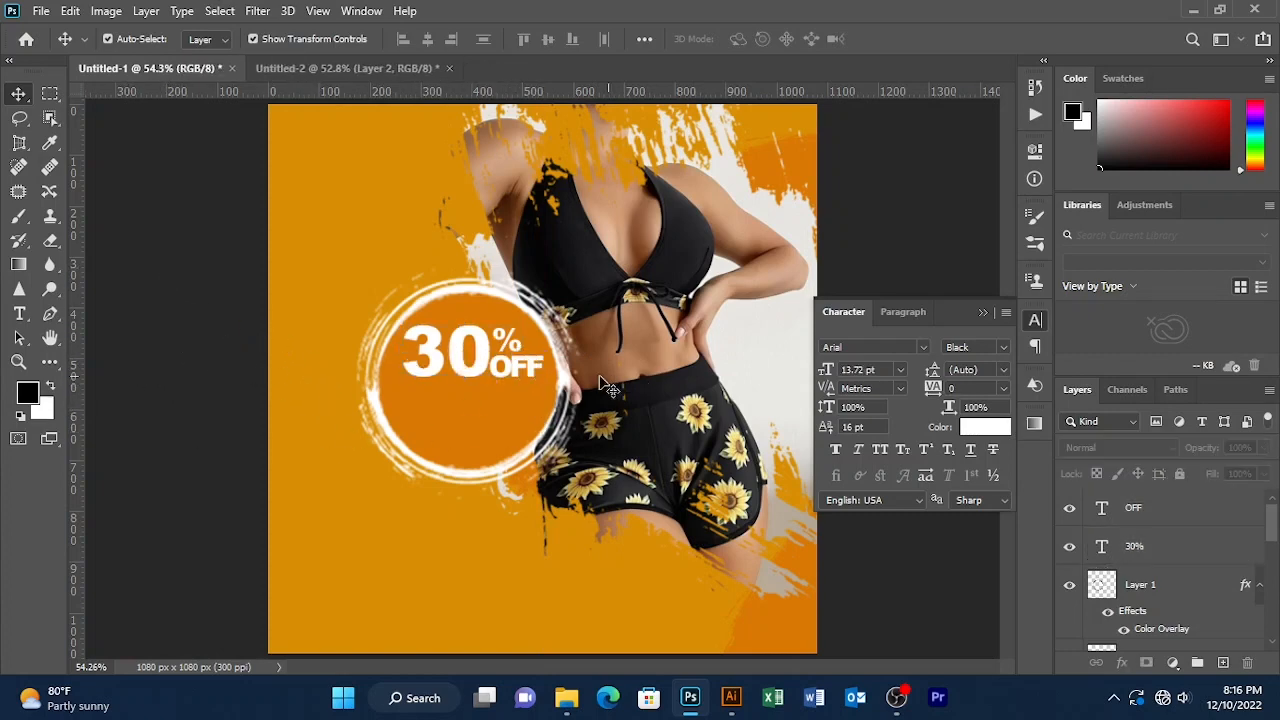
Move the "30%" and "OFF" texts down together to the vertical middle of the circle badge
click(538, 378)
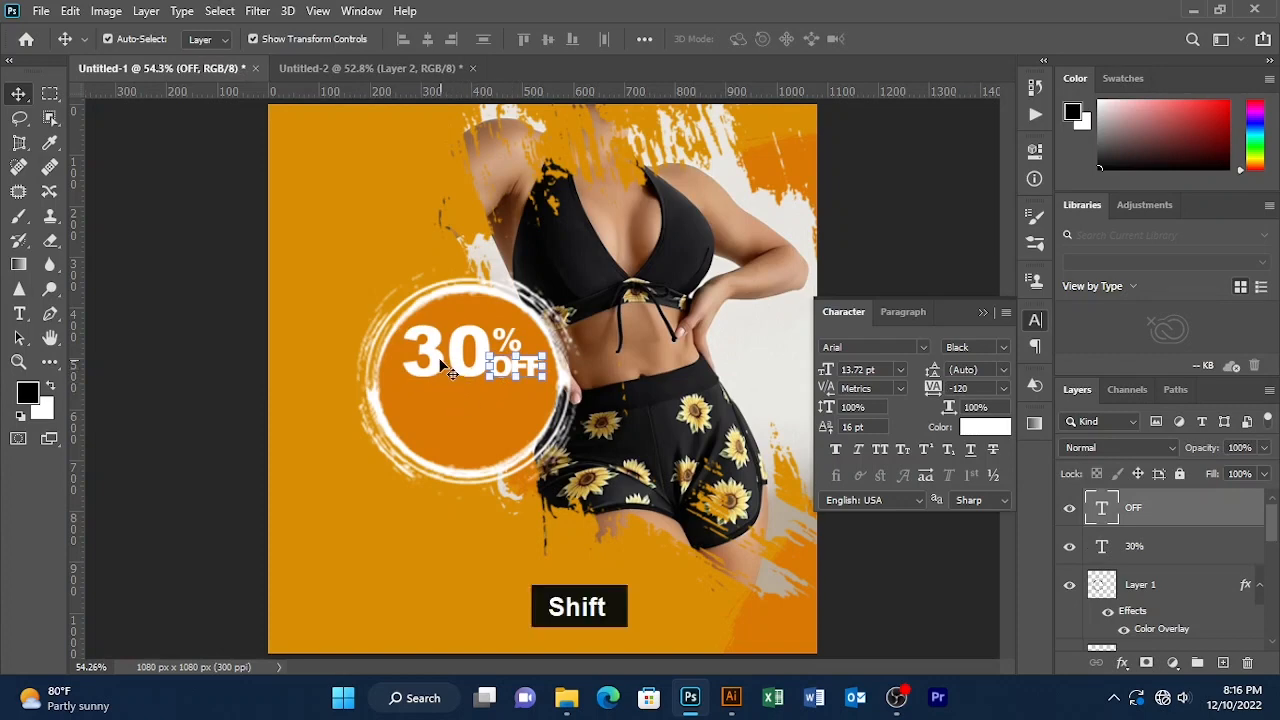
shift+click(478, 355)
mouse_move(478, 362)
mouse_down()
mouse_move(478, 410)
mouse_move(478, 385)
mouse_up()
click(197, 352)
Add a white text layer reading "SAVE" in capitals and place it above the "30%" inside the circle badge
key(t)
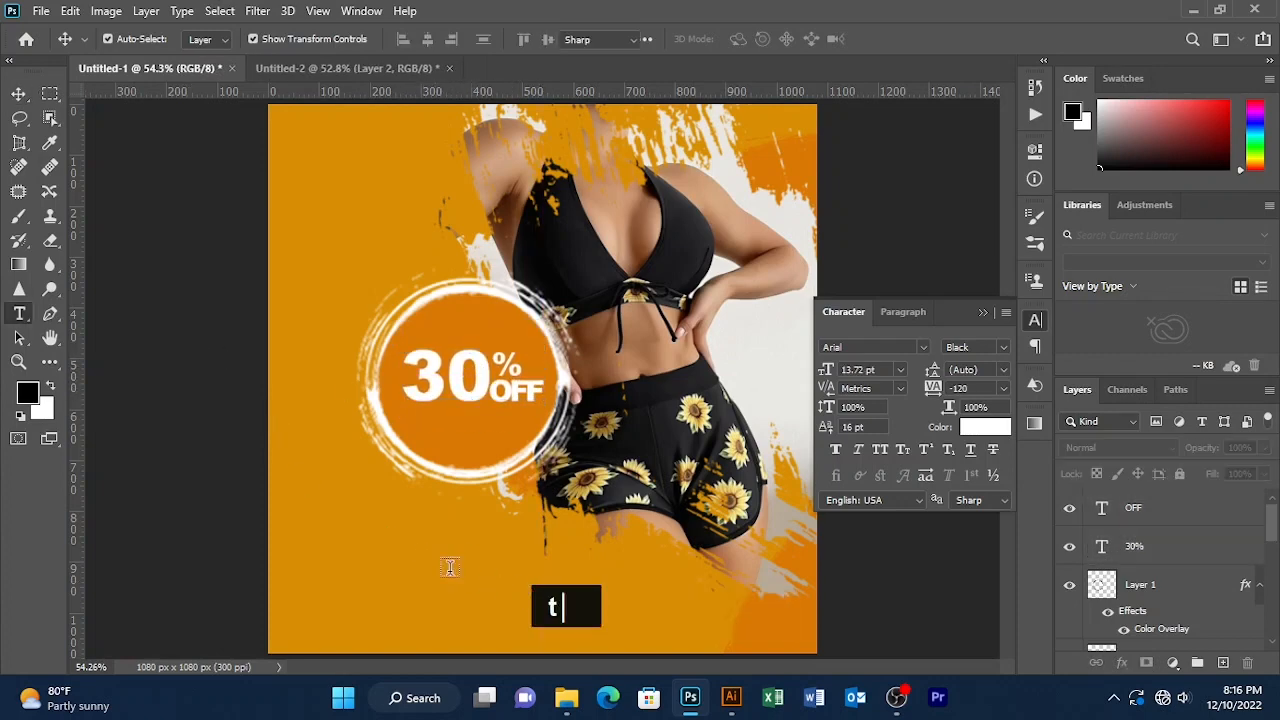
click(371, 526)
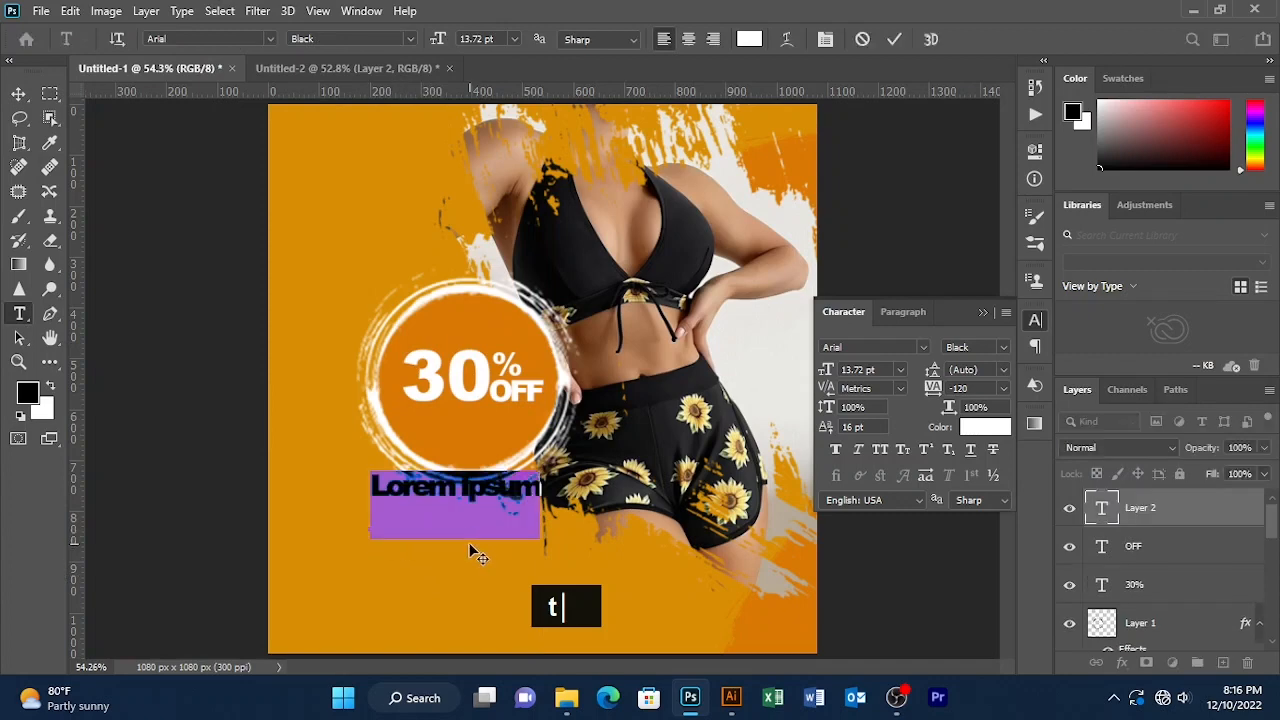
text(save)
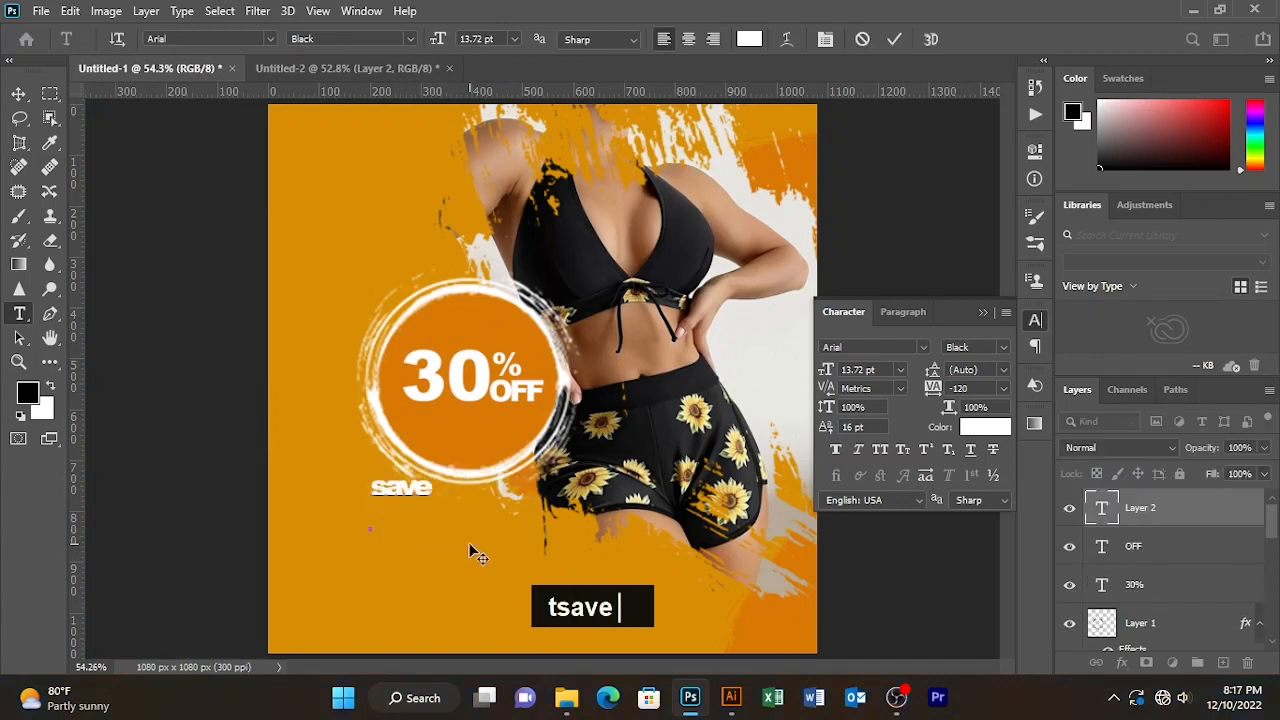
key(BackSpace)
key(BackSpace)
key(BackSpace)
key(BackSpace)
key(BackSpace)
key(Caps_Lock)
text(SA)
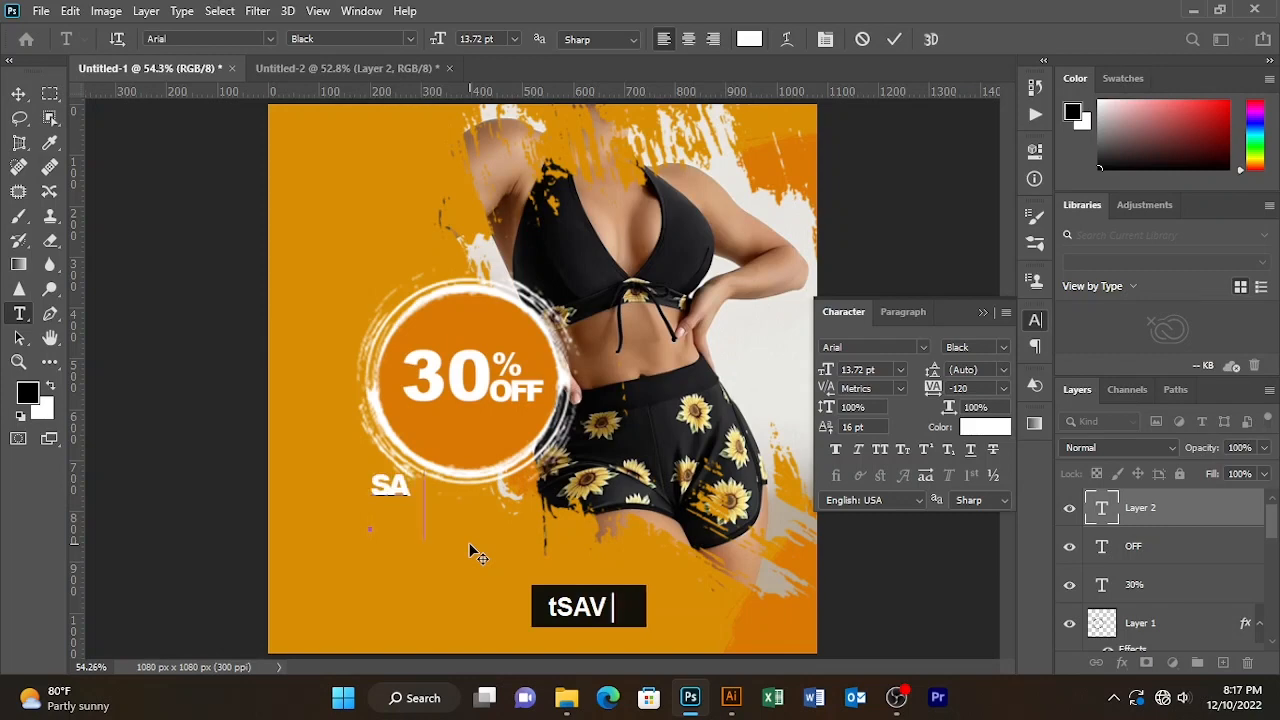
text(VE)
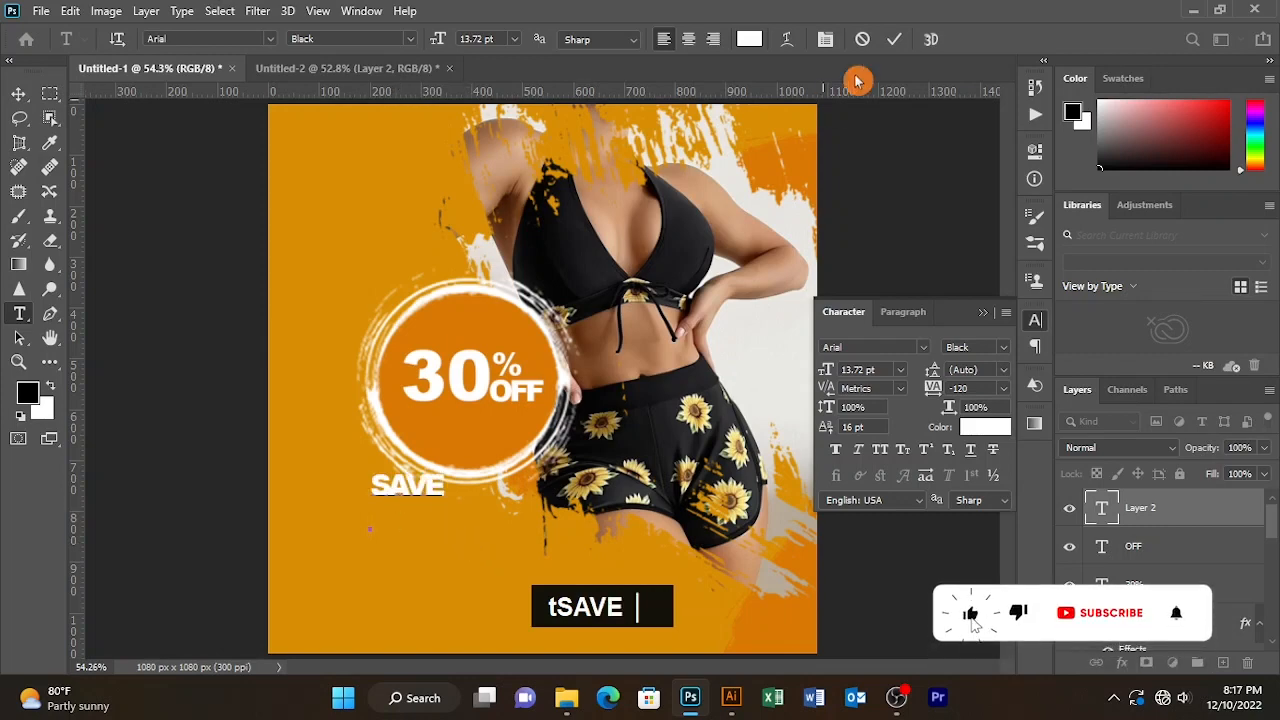
click(894, 39)
click(19, 93)
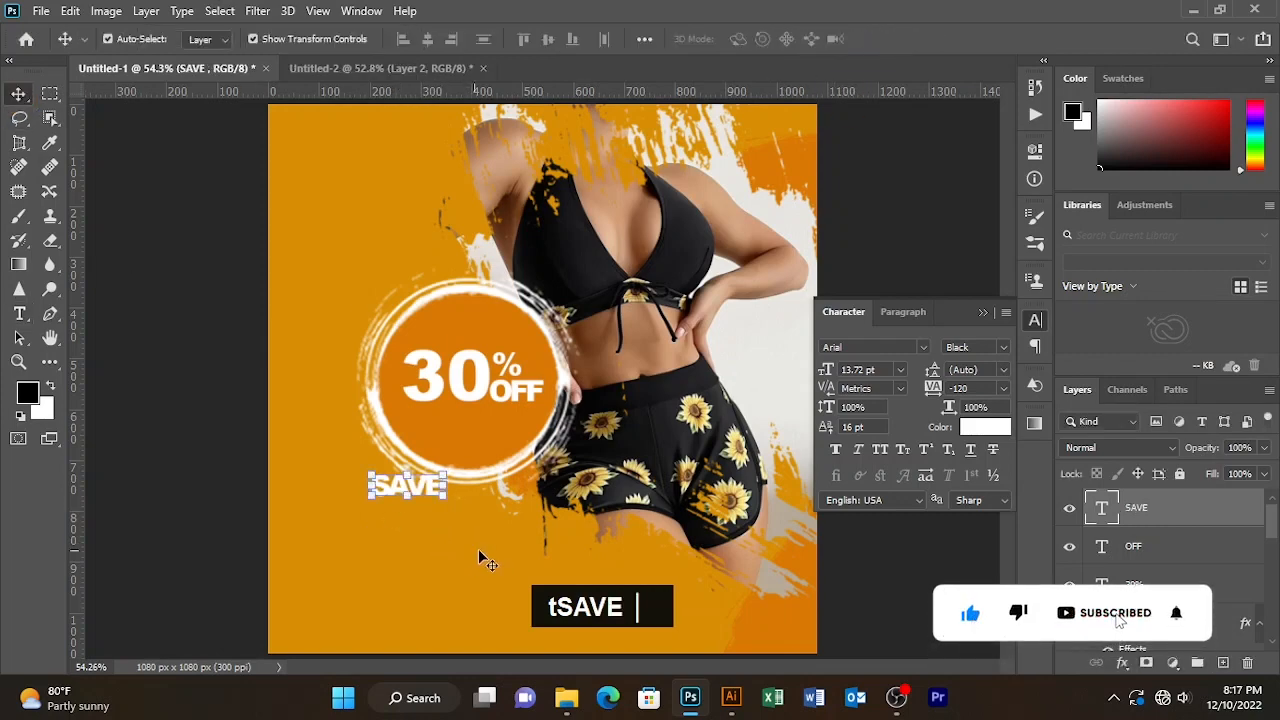
drag(416, 489, 473, 332)
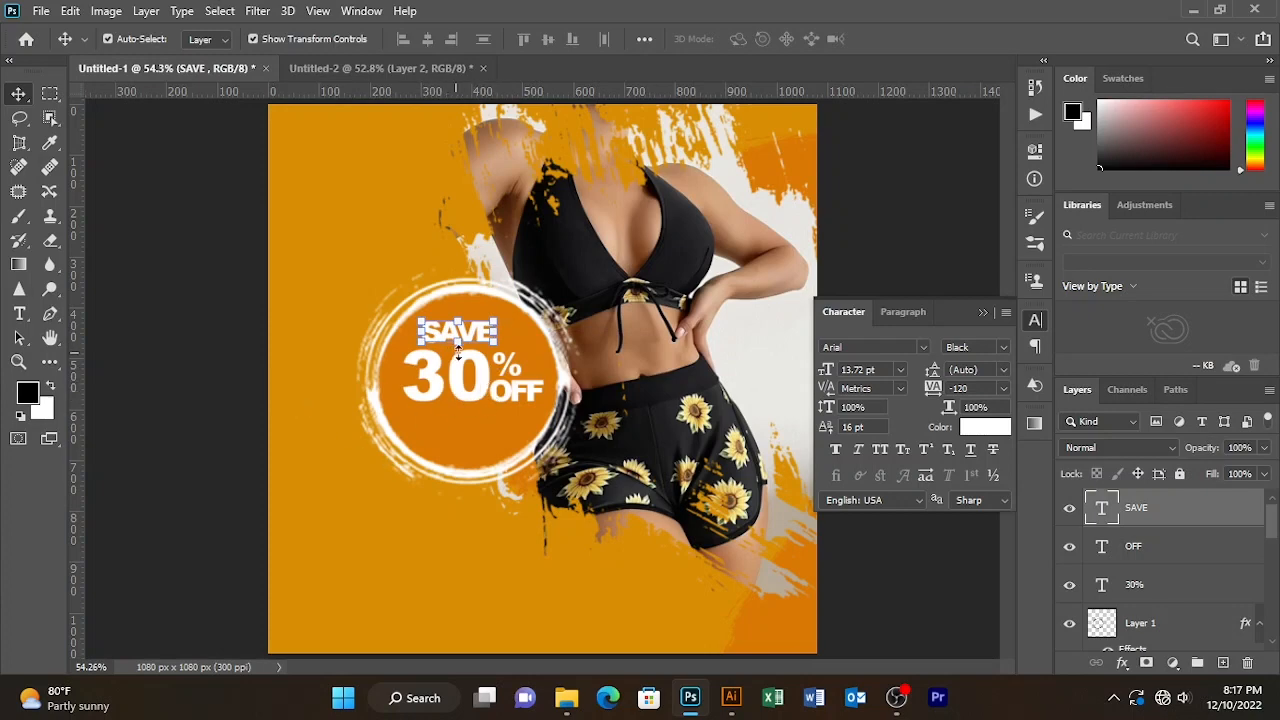
Recolor the "SAVE" text to red, ff0000
key(t)
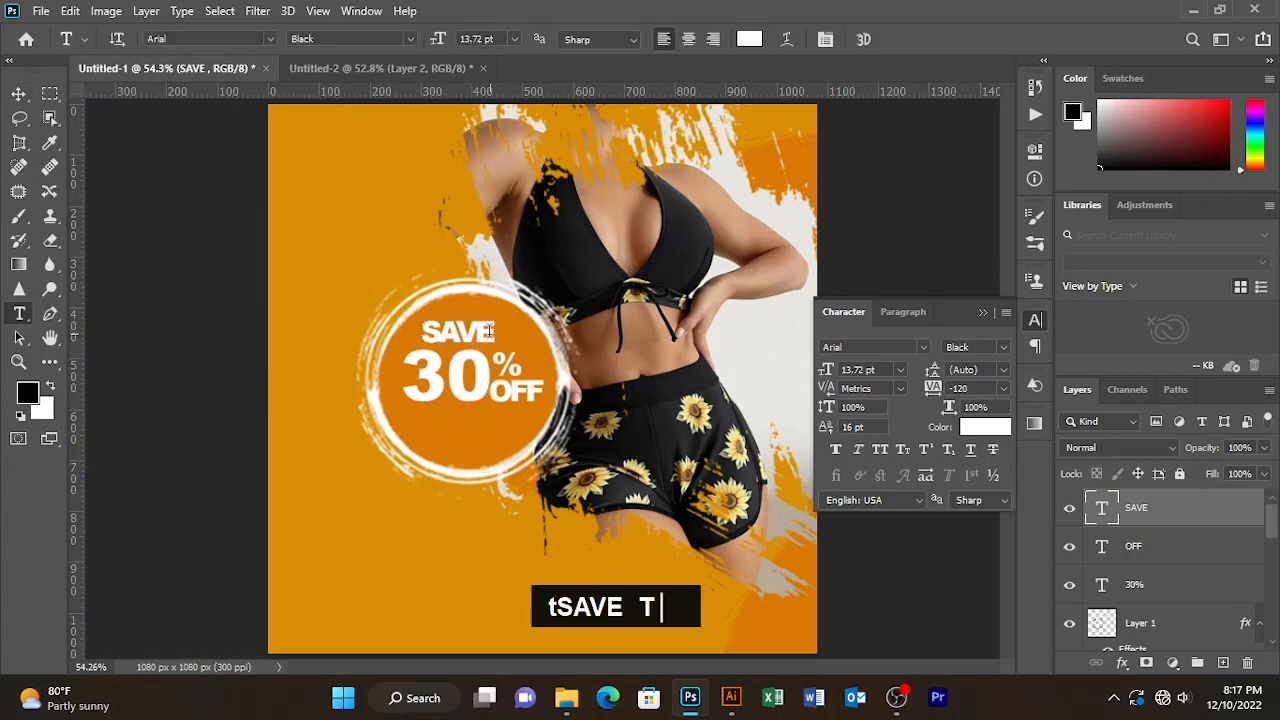
double_click(488, 330)
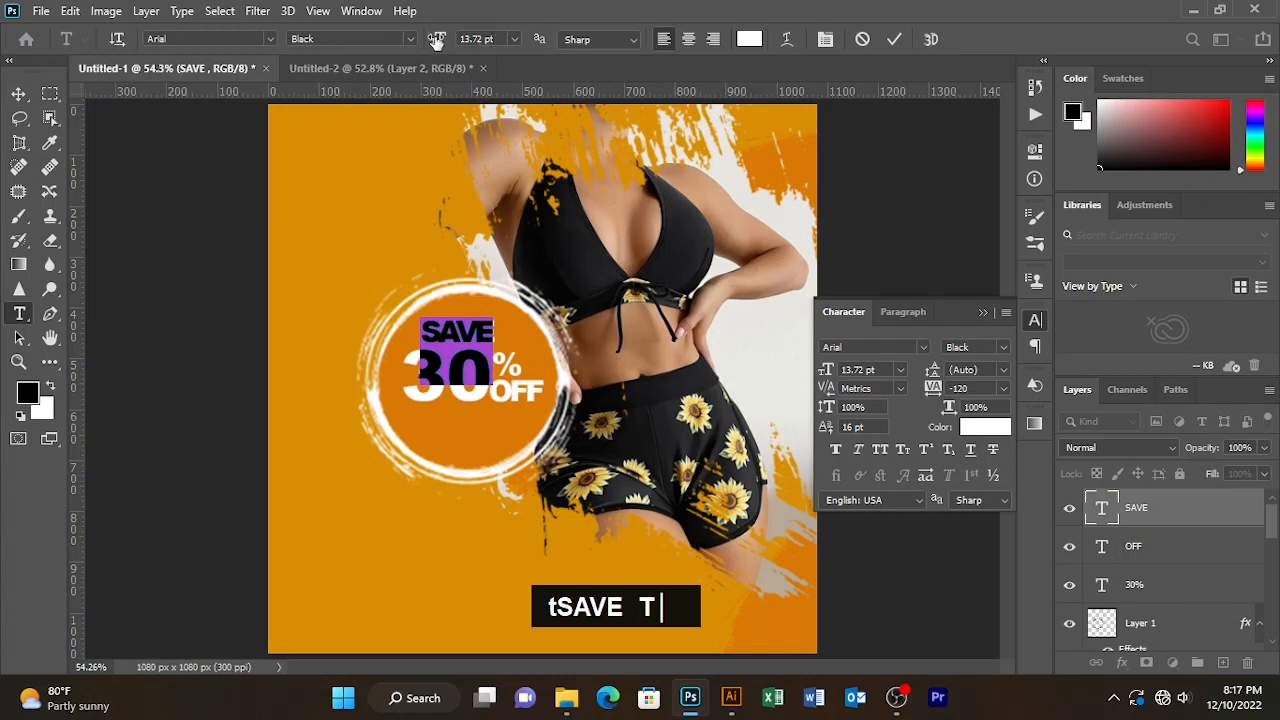
click(749, 39)
text(ff0000)
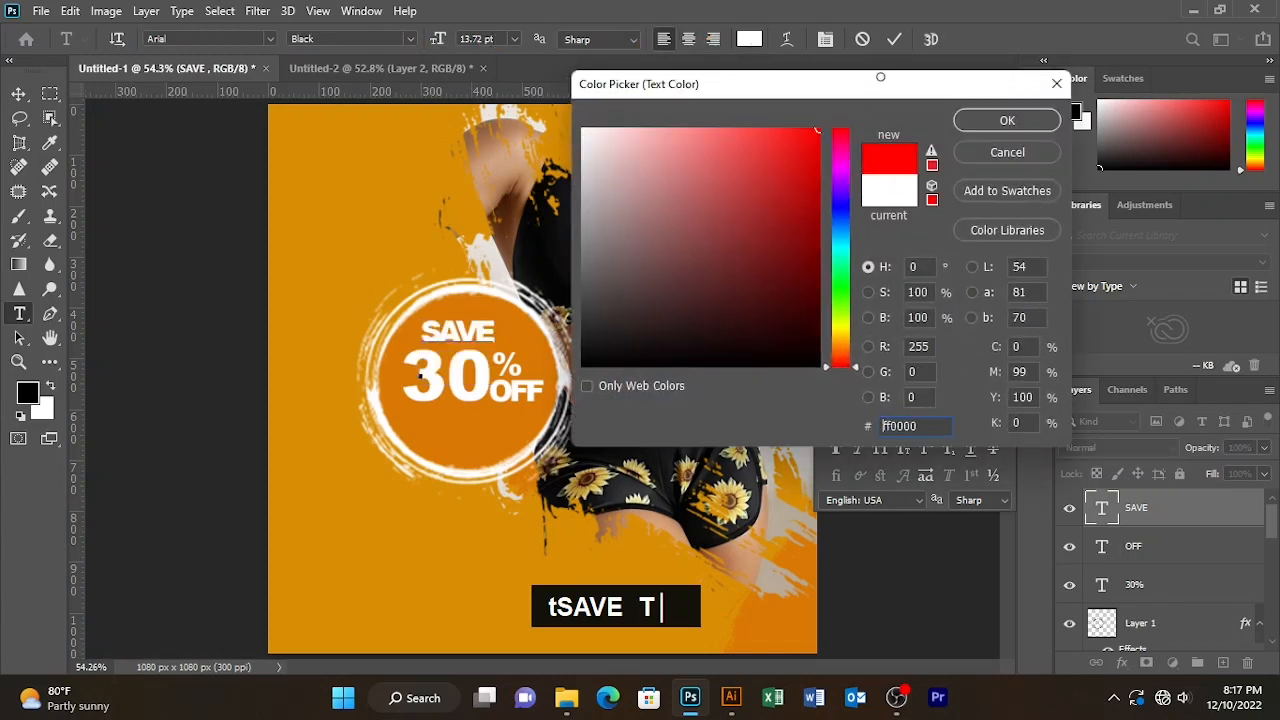
click(1040, 121)
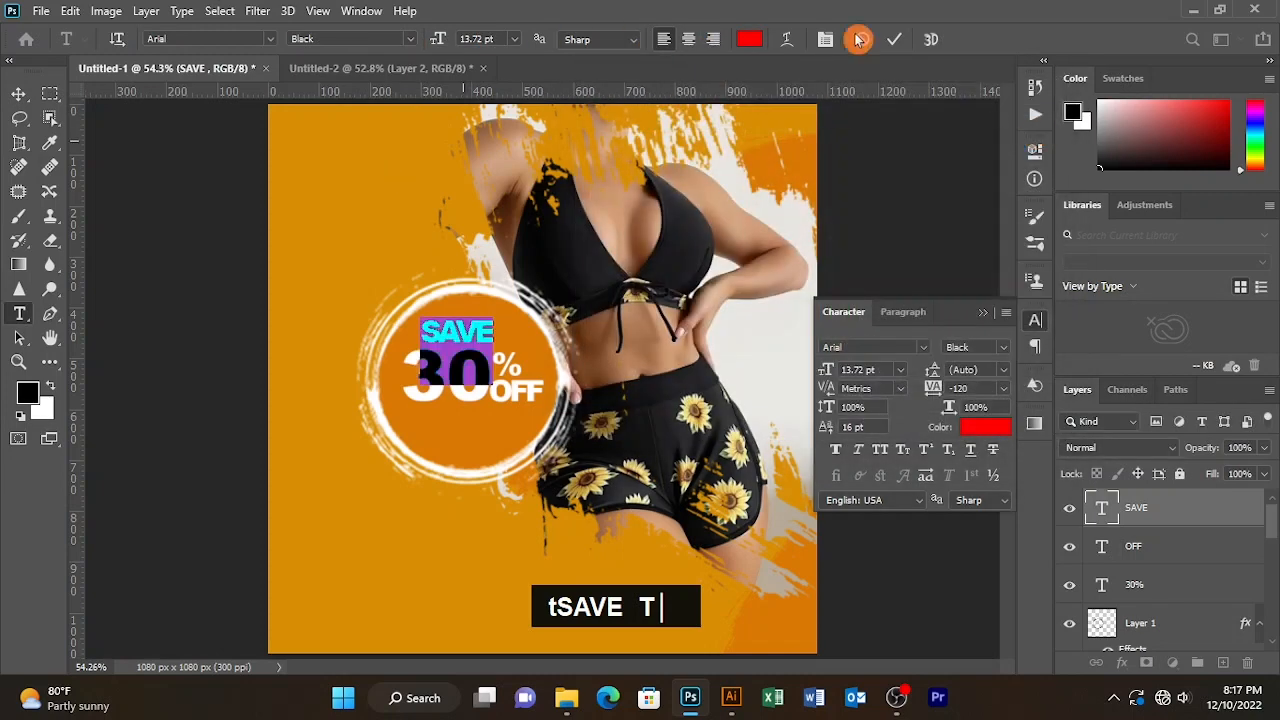
click(894, 39)
Shift the red "SAVE" text slightly right to center it in the circle above the "30%"
click(18, 93)
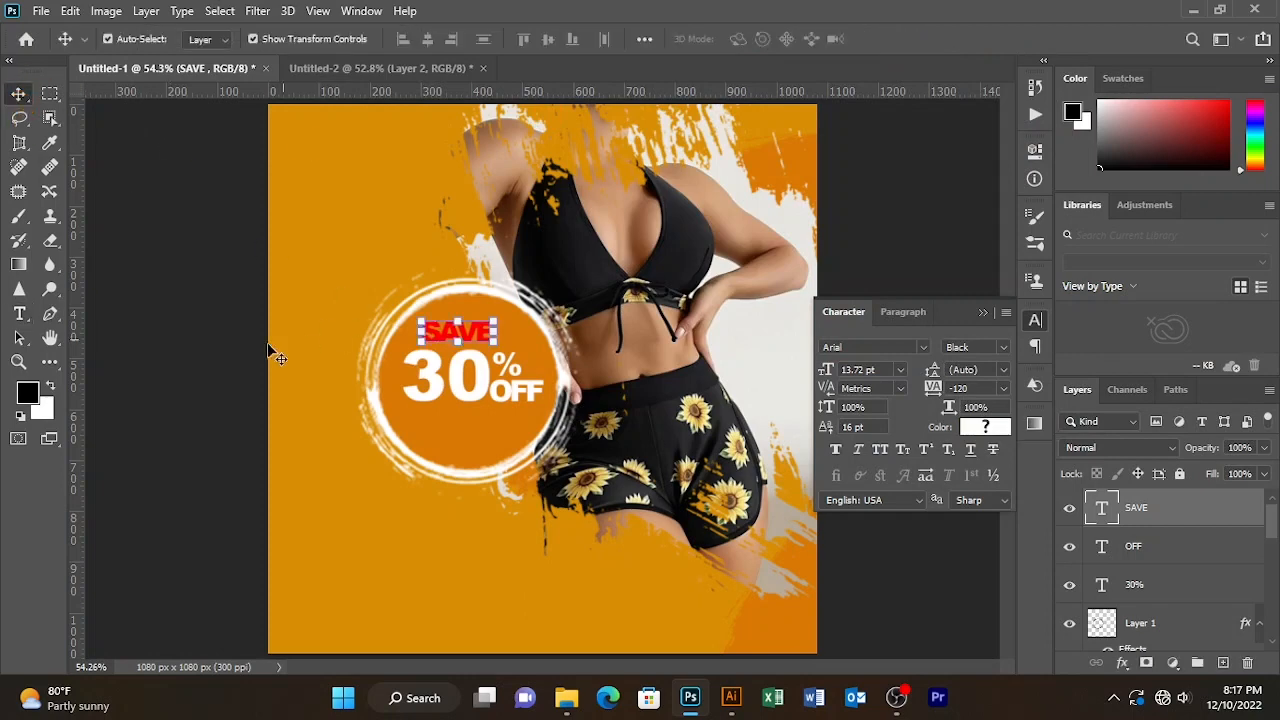
click(266, 348)
drag(467, 333, 476, 333)
click(168, 291)
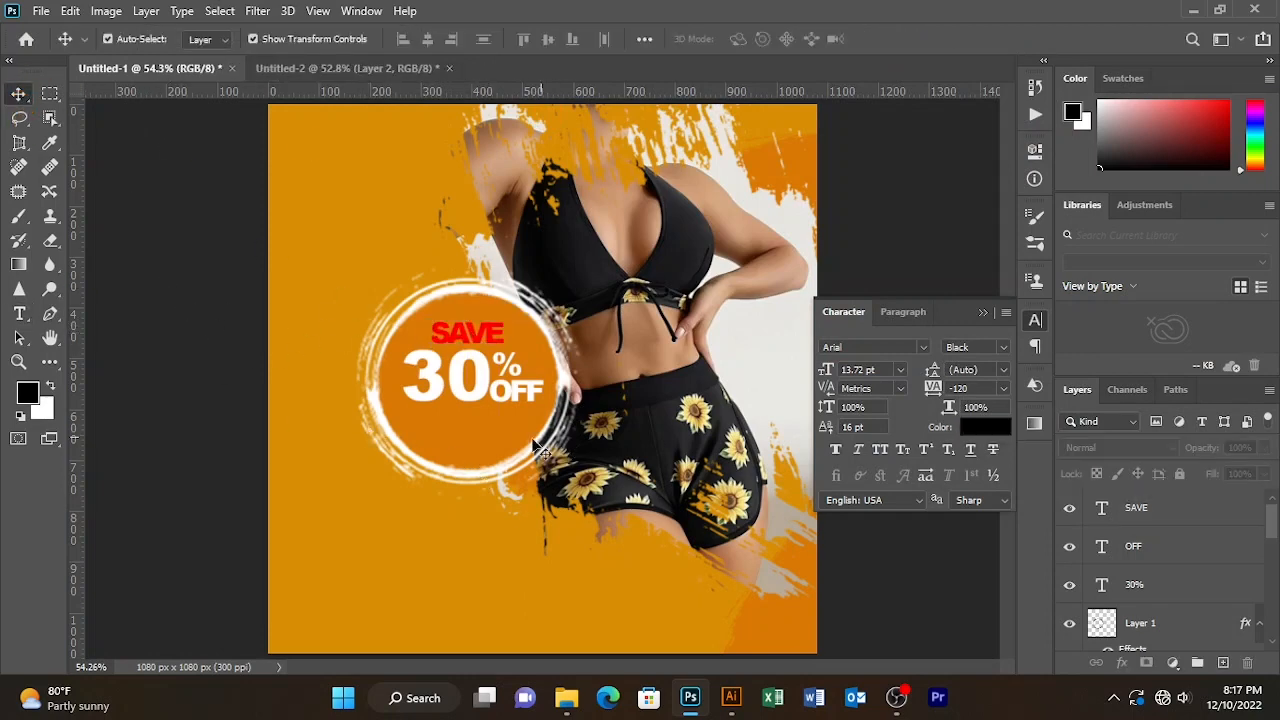
Lock the orange circle layer "Ellipse 1" and the "sz" brush layer against accidental selection
click(477, 306)
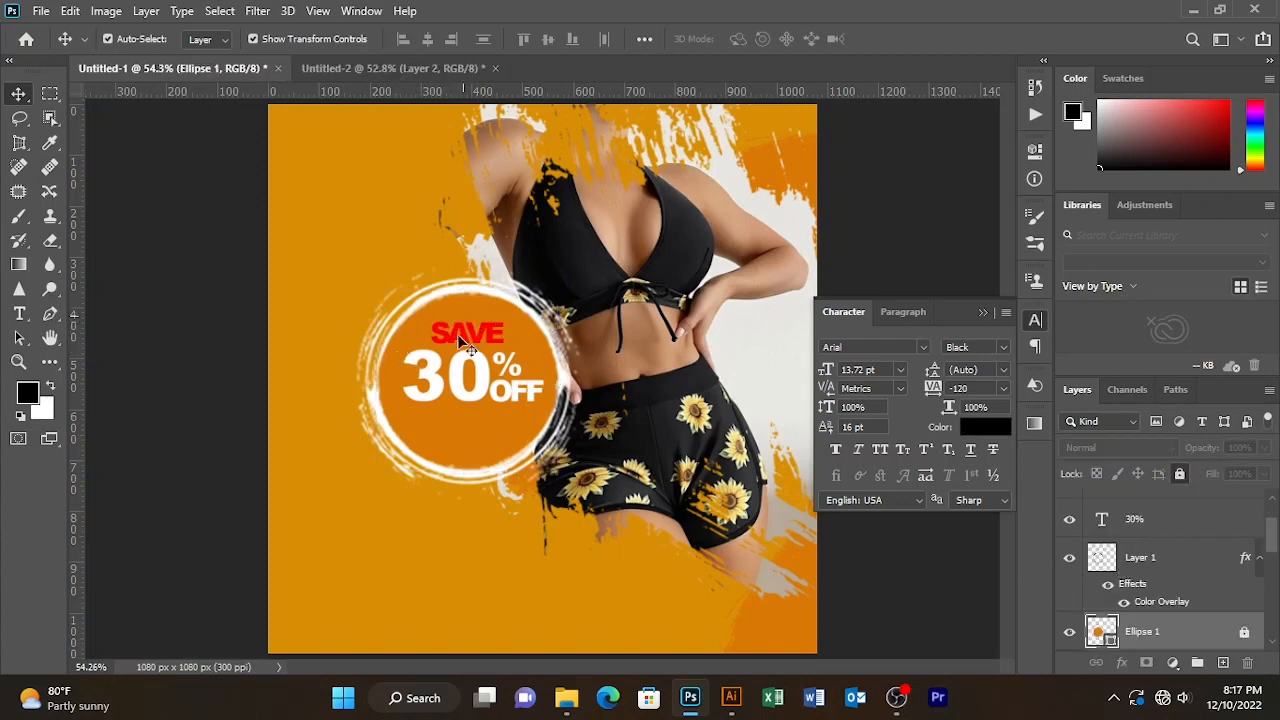
mouse_move(459, 339)
mouse_down()
mouse_move(454, 394)
mouse_move(480, 348)
mouse_move(469, 335)
mouse_up()
click(1140, 473)
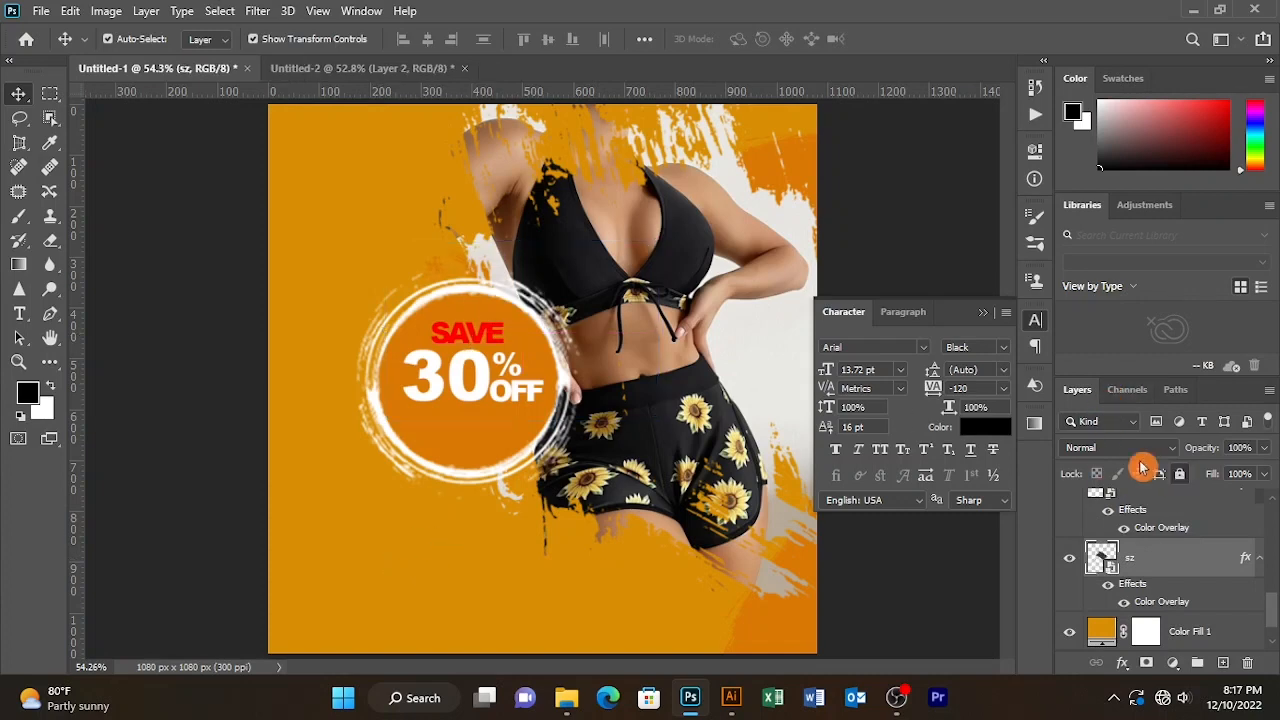
click(285, 398)
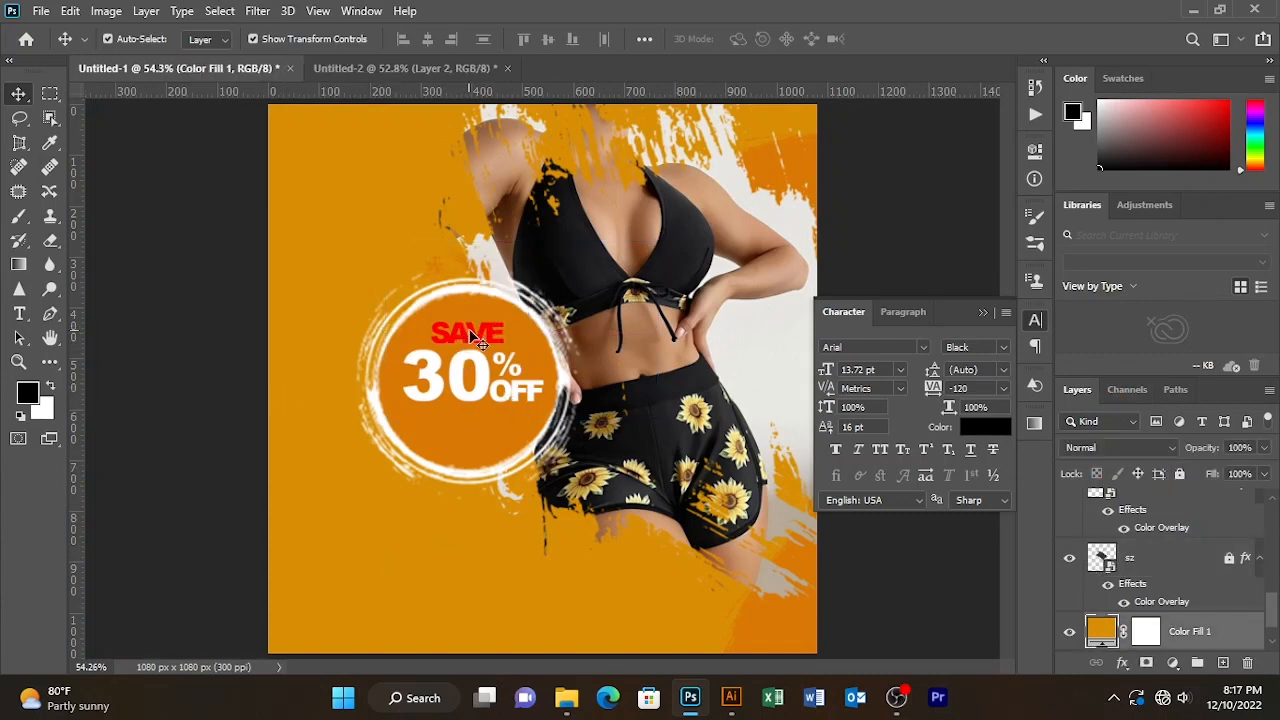
click(468, 336)
click(470, 393)
key(Caps_Lock)
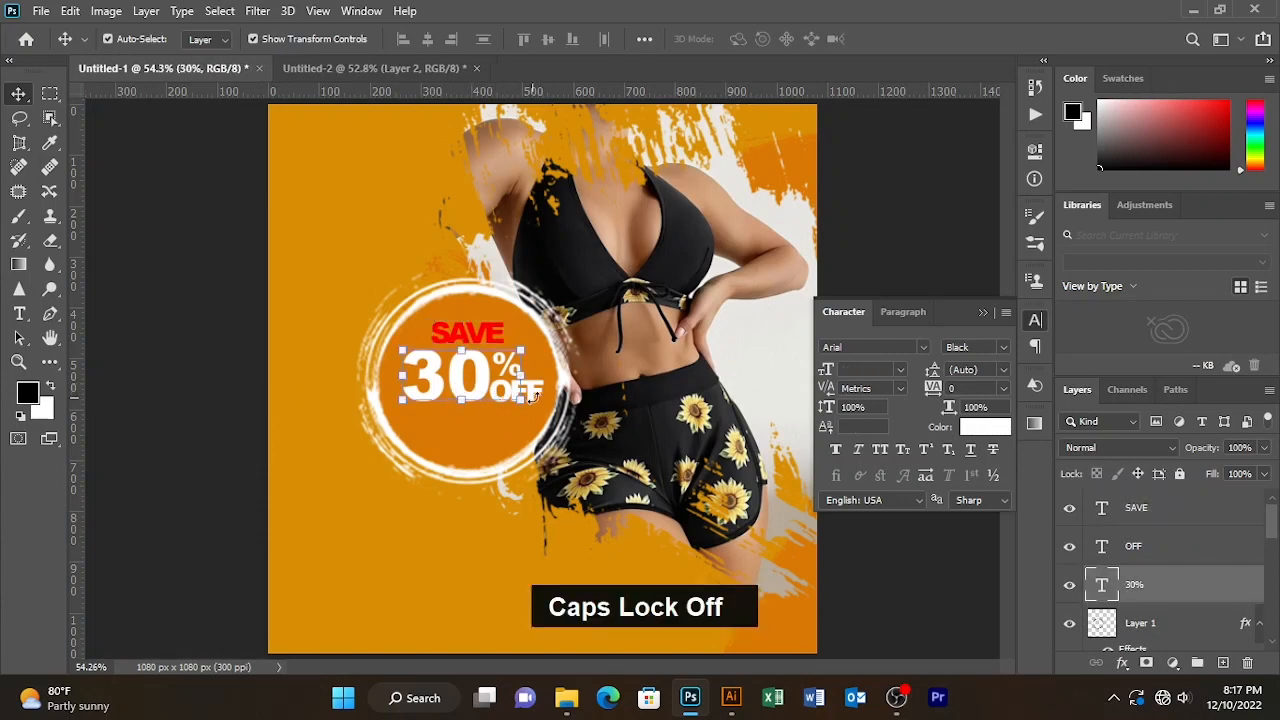
click(201, 319)
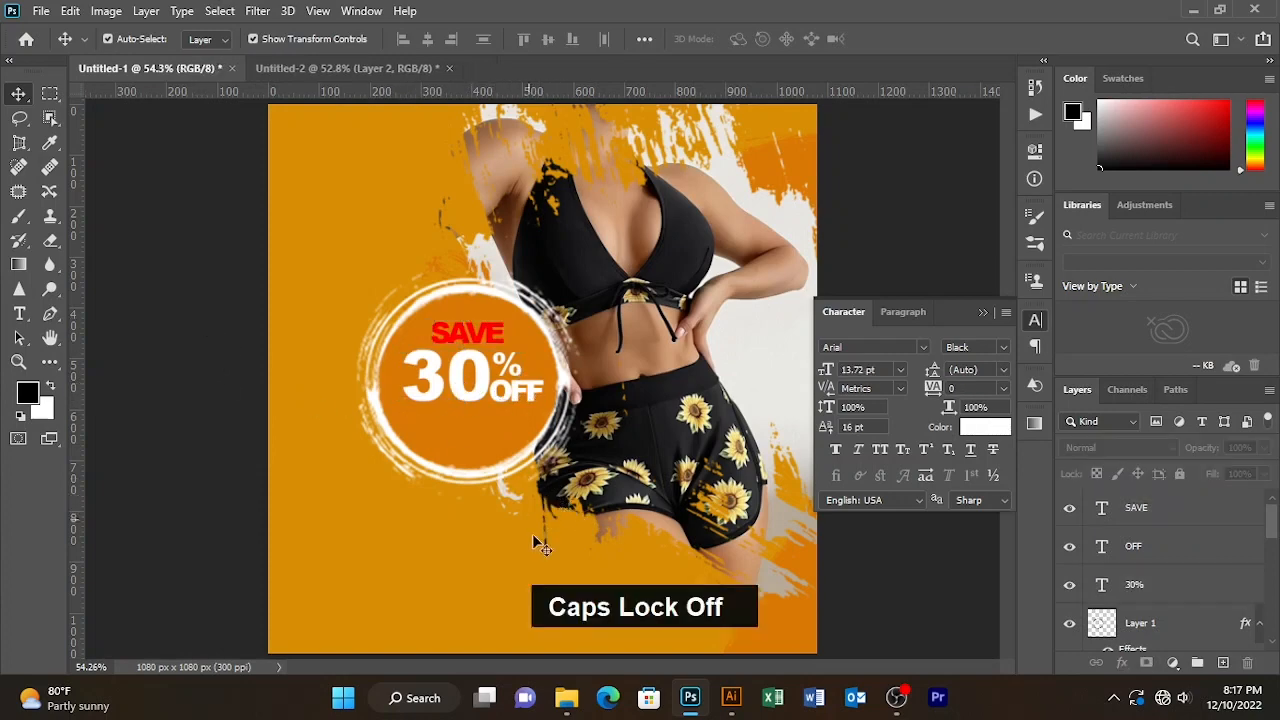
click(395, 447)
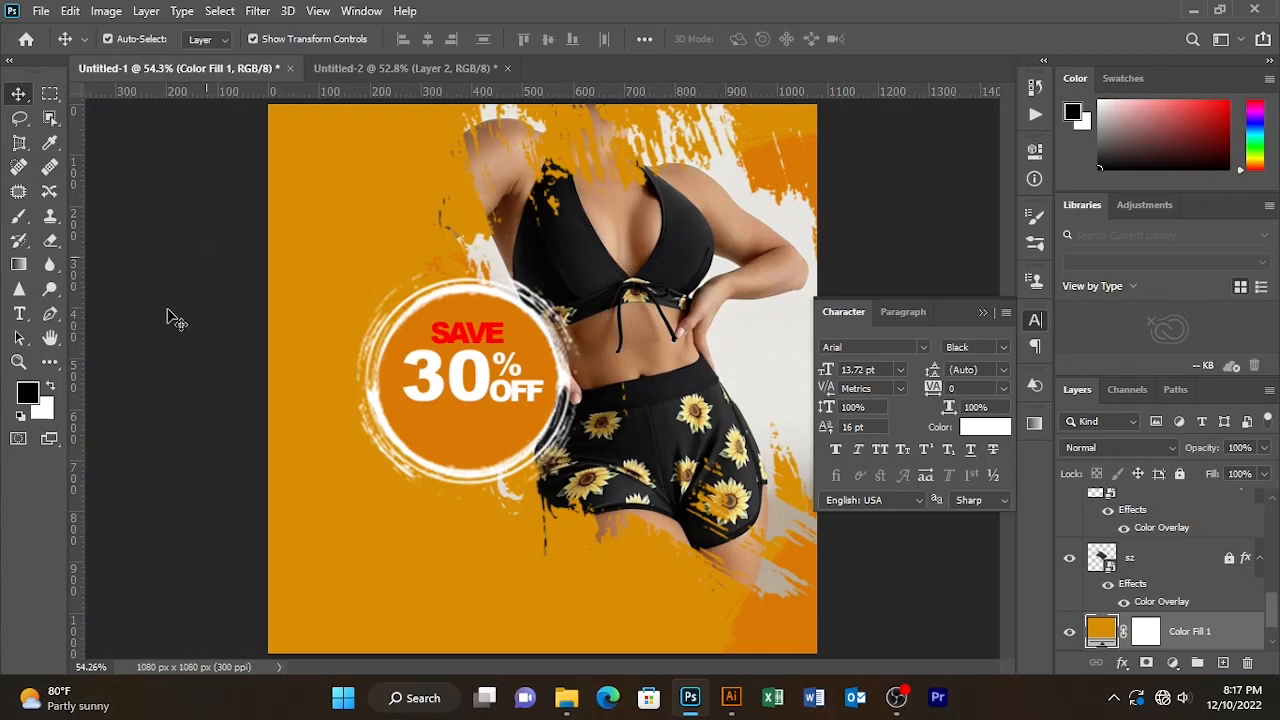
Add a white two-line text reading "NEW SEASON" and "SALE" below the circle badge and center-align its lines
click(19, 313)
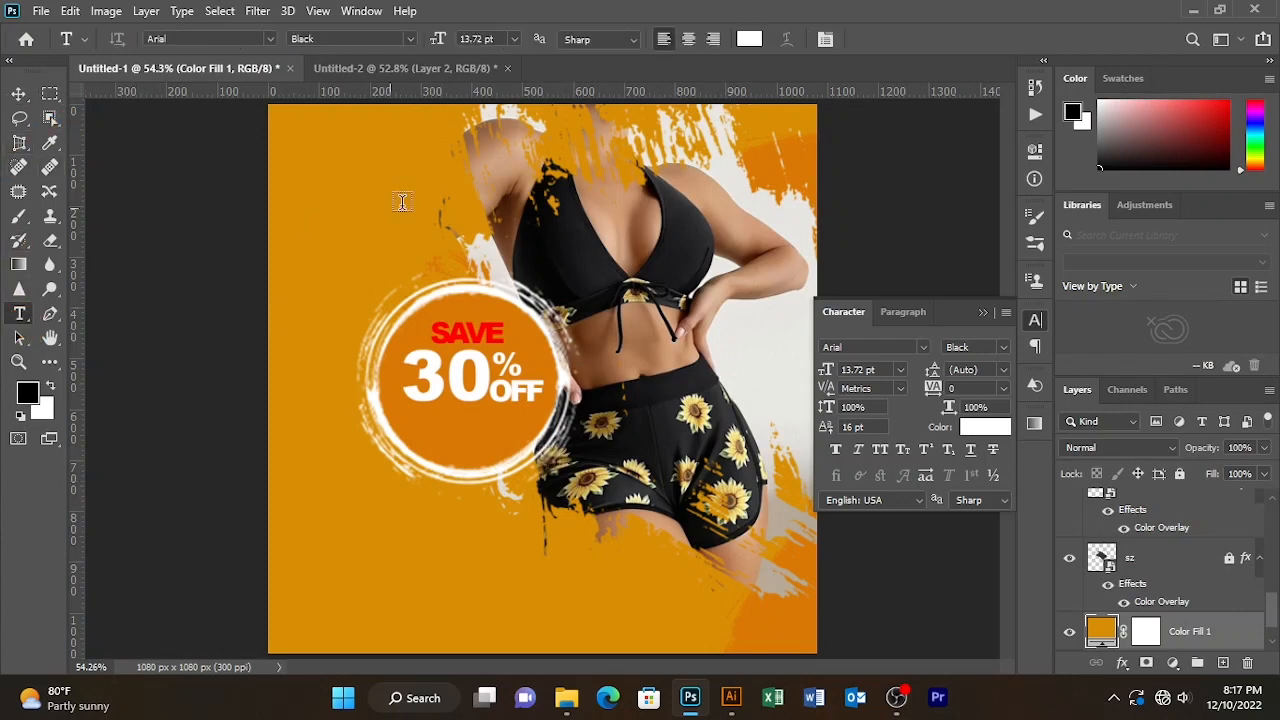
click(337, 207)
drag(381, 240, 356, 600)
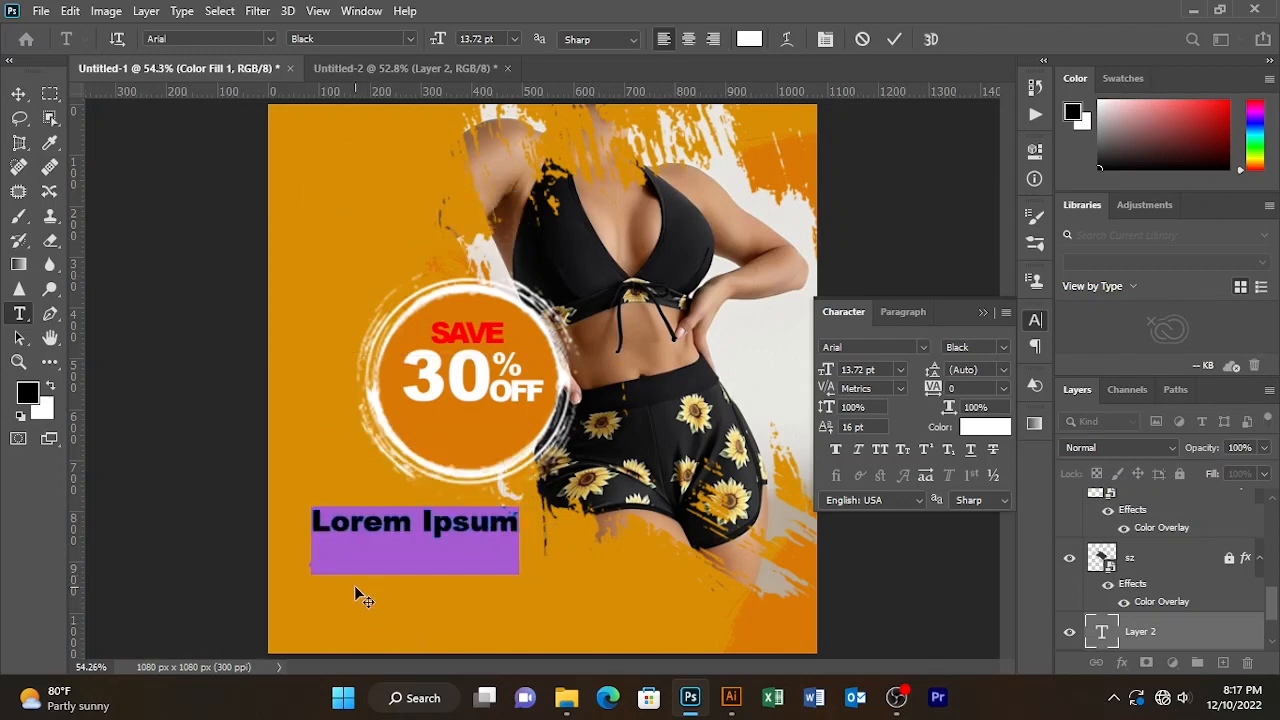
text(NEW)
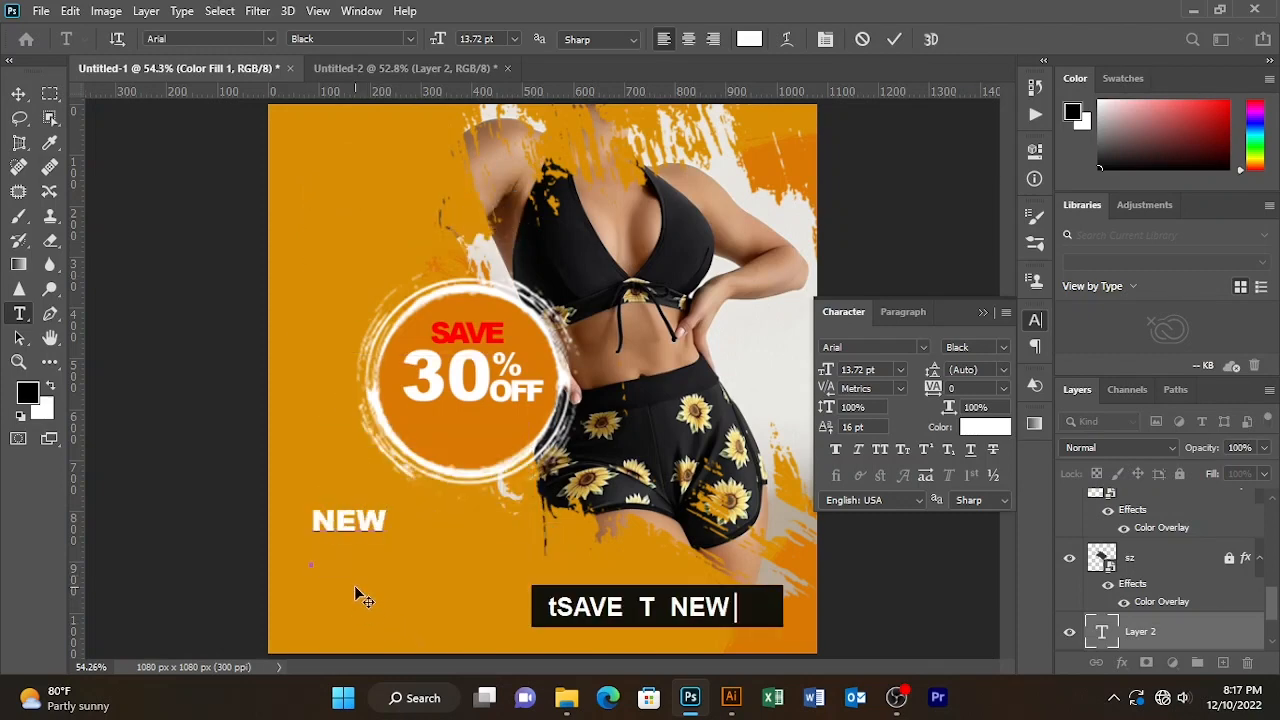
text( SEA)
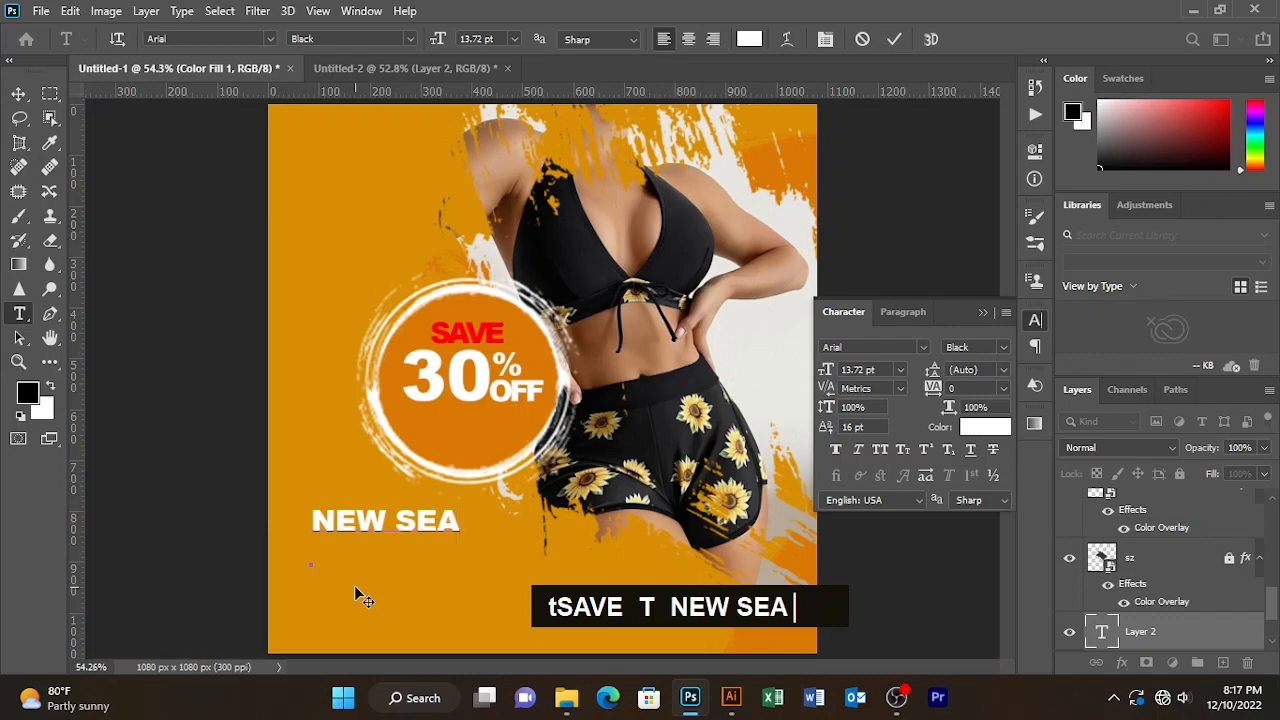
text(SON)
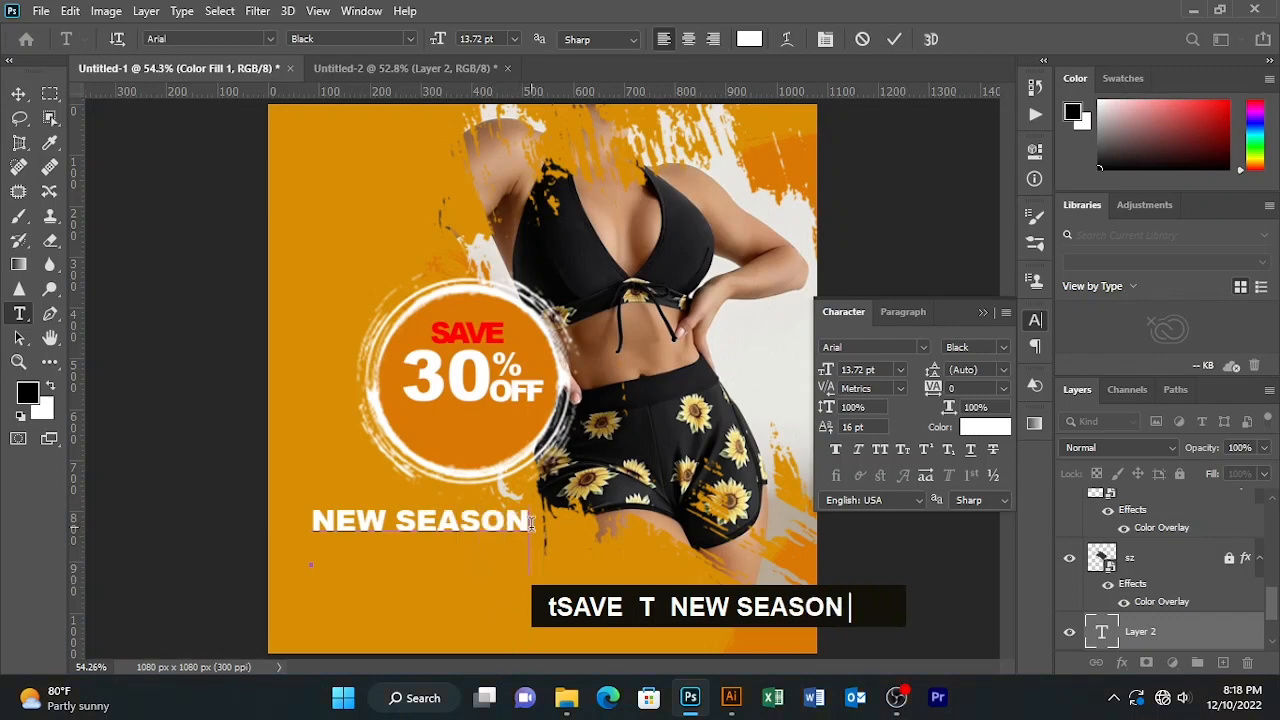
key(Return)
text(SALE)
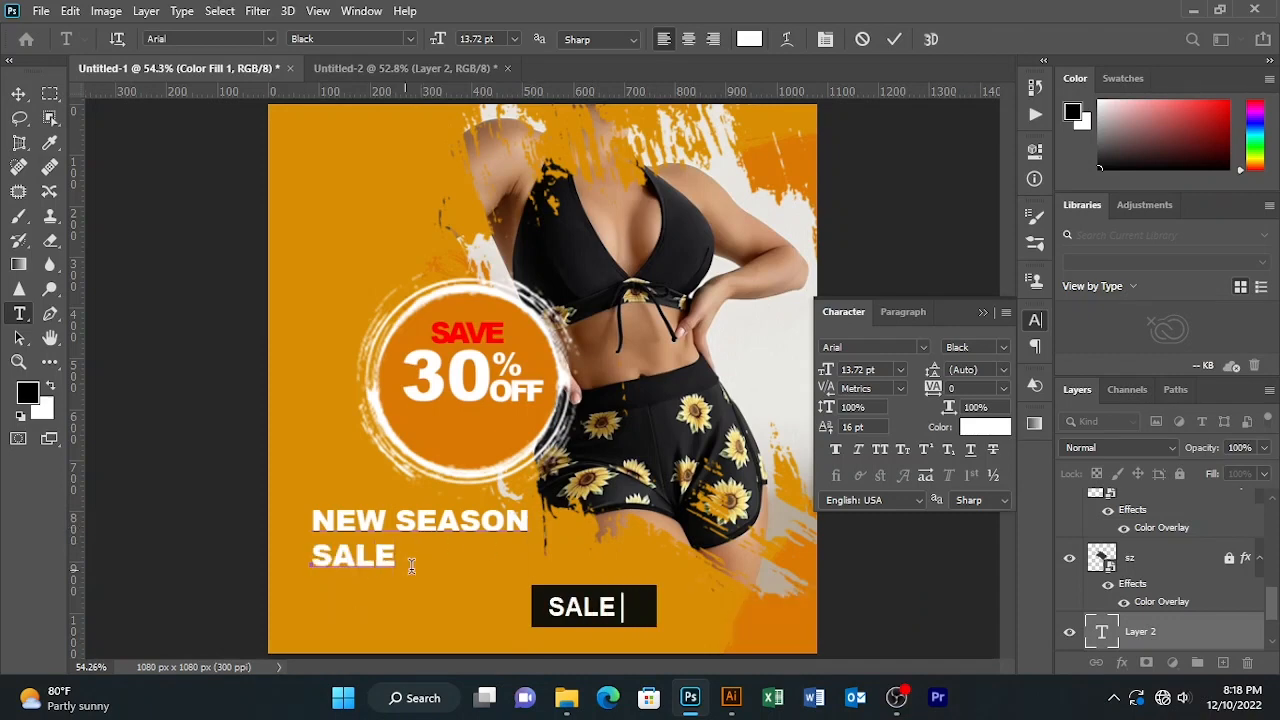
drag(411, 566, 264, 536)
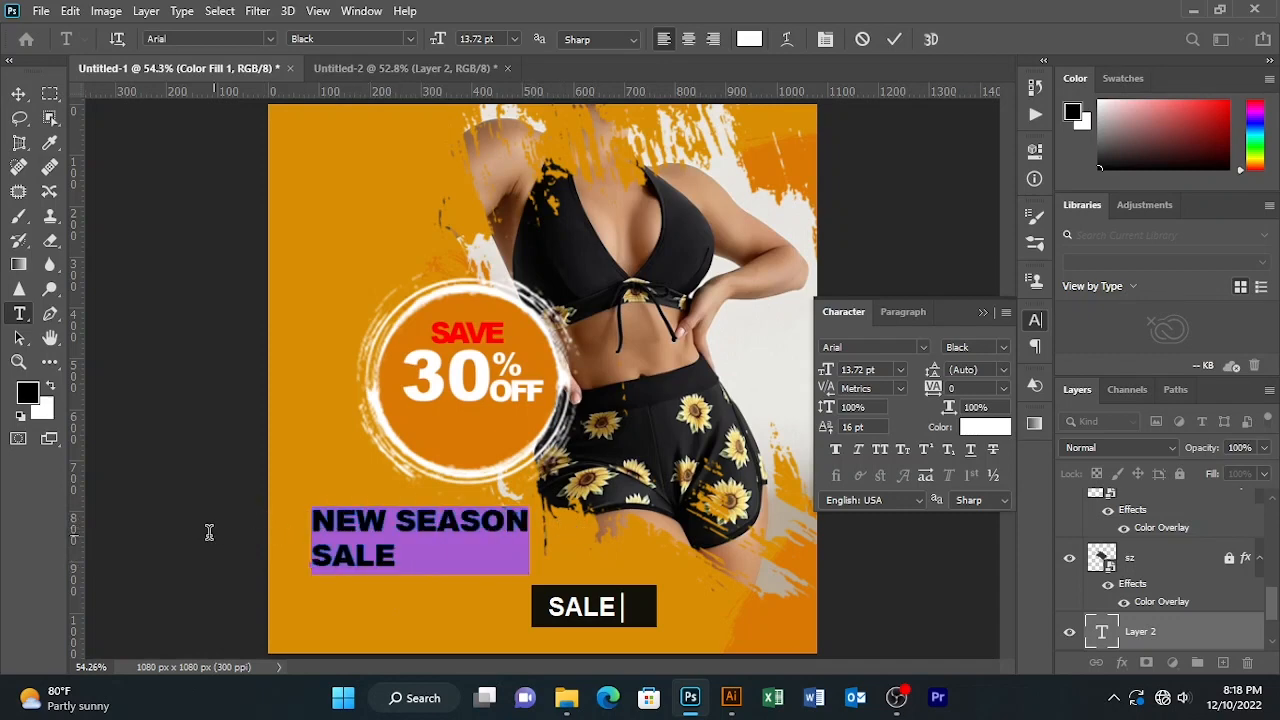
click(688, 39)
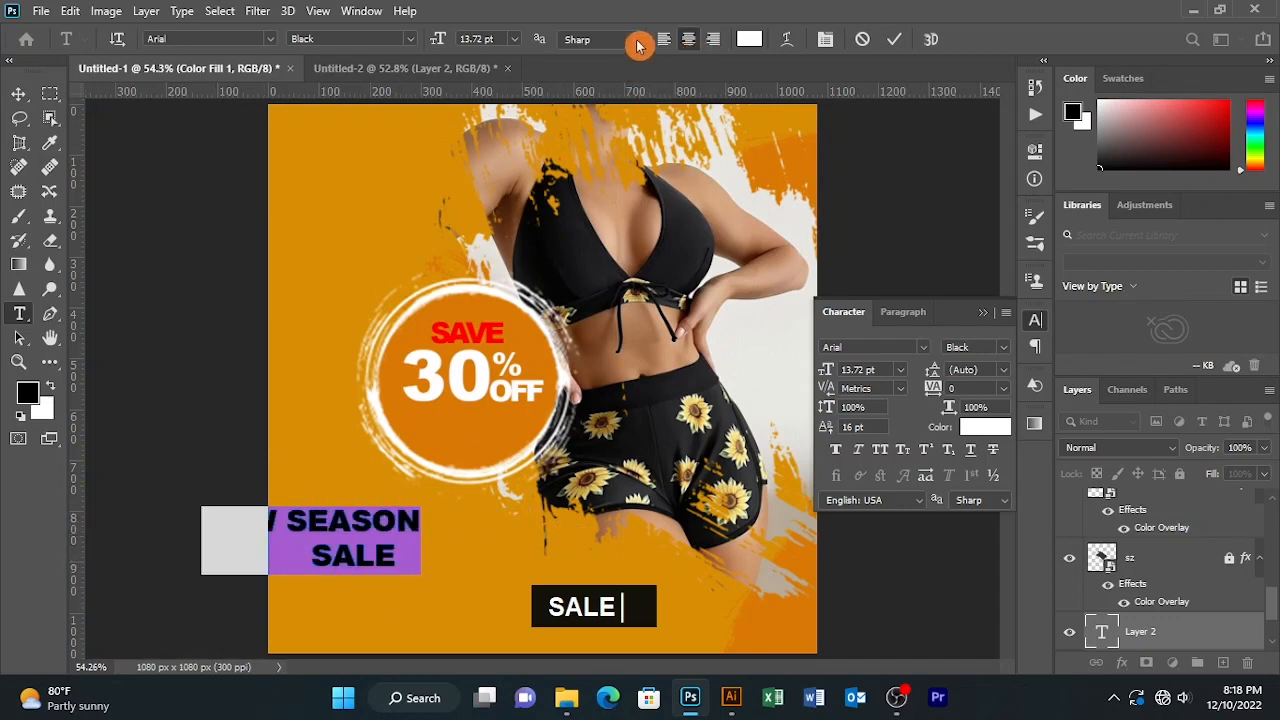
Move the two-line "NEW SEASON SALE" text fully onto the canvas below the circle badge and left-align its lines
drag(403, 580, 509, 608)
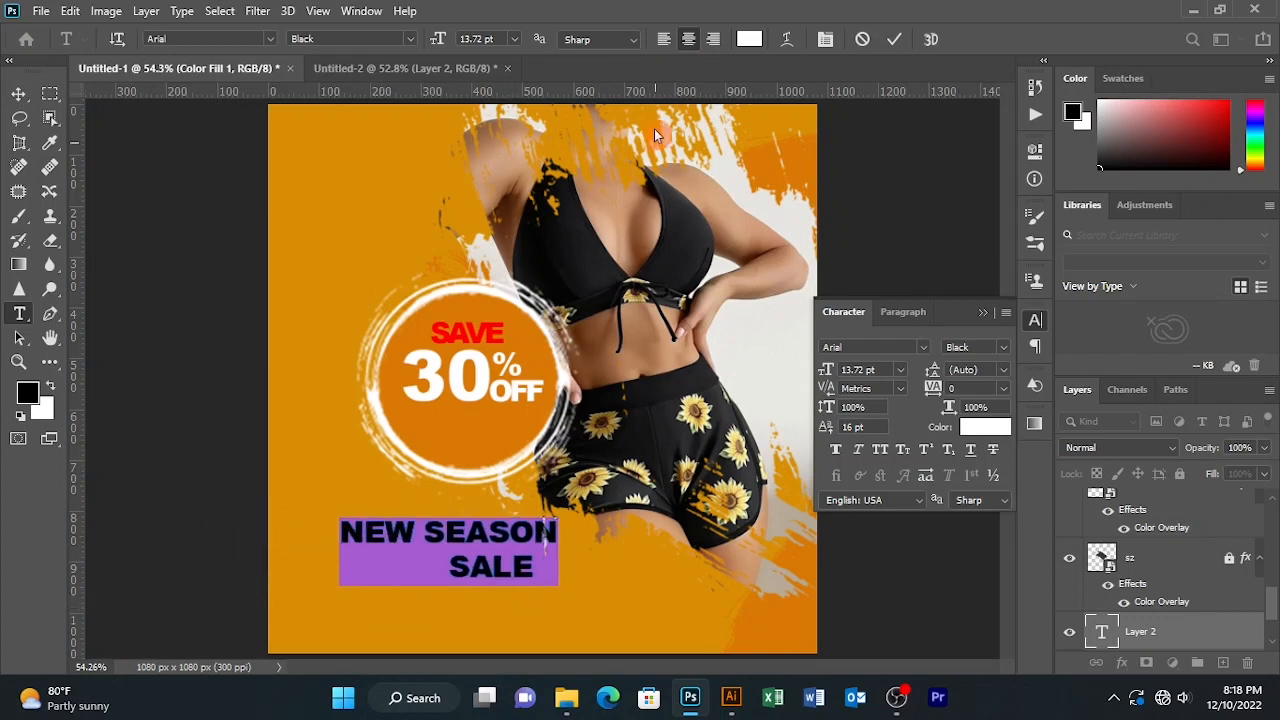
click(668, 41)
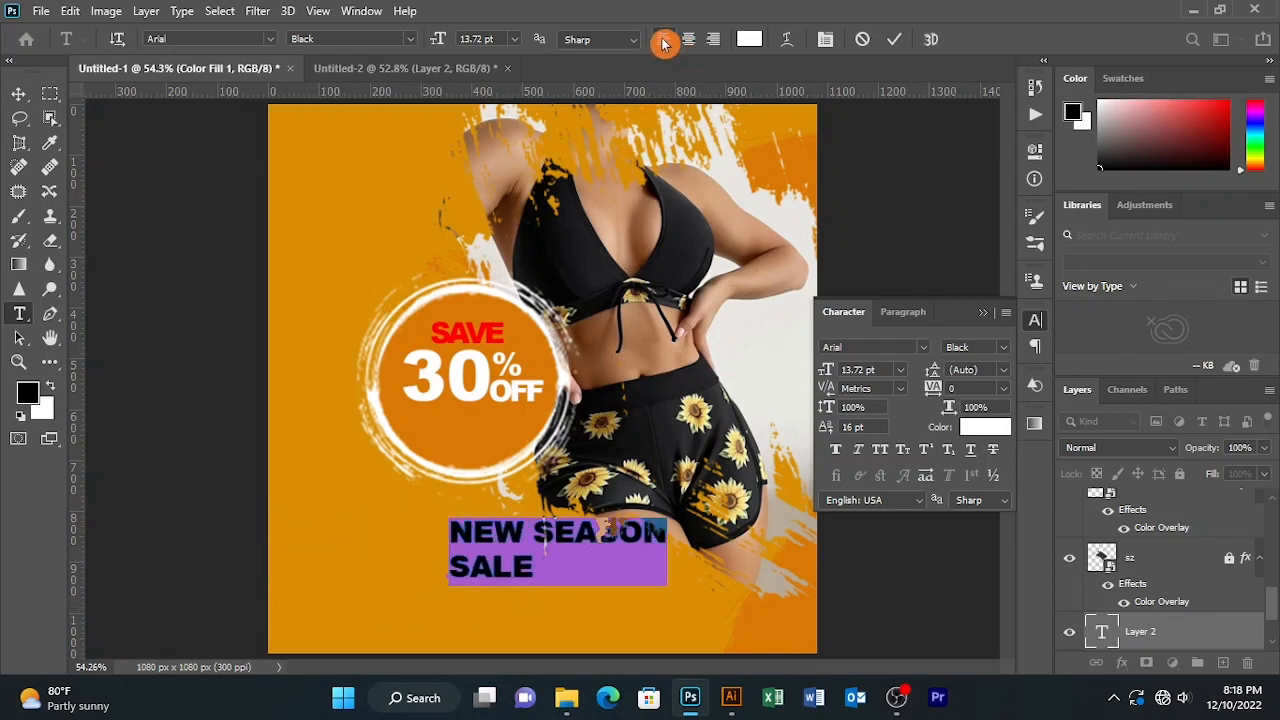
click(688, 40)
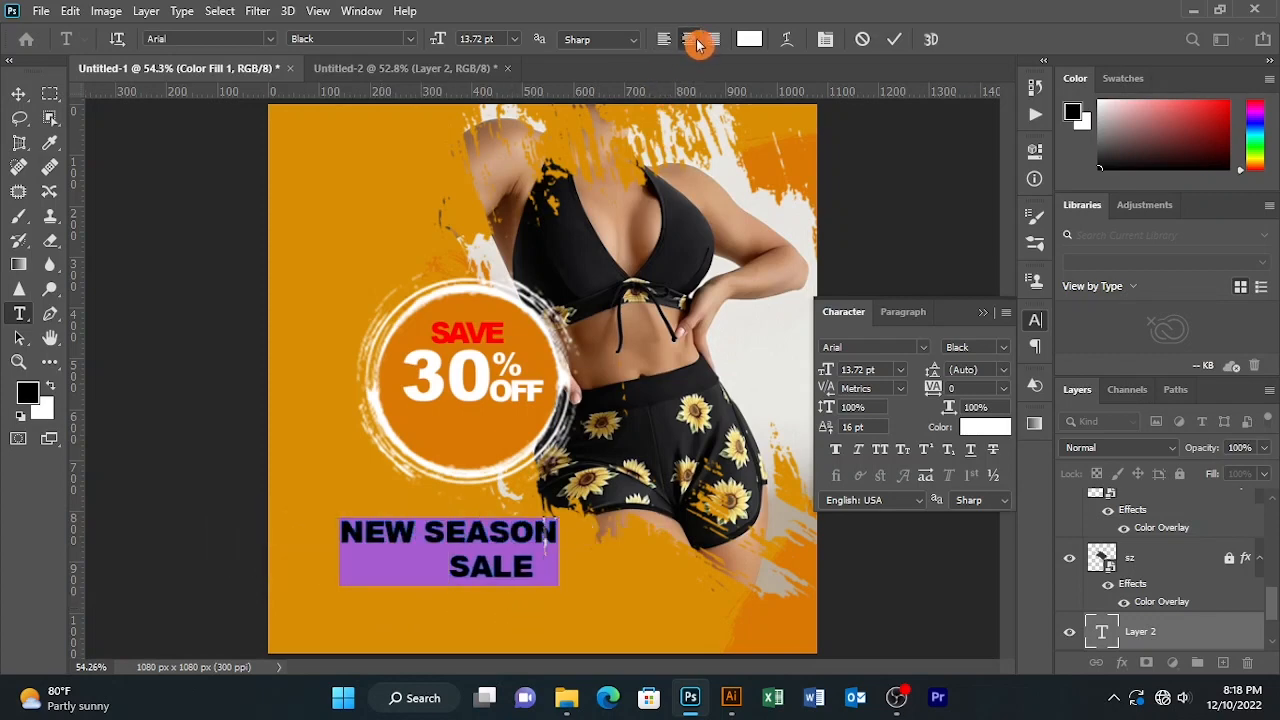
click(668, 42)
click(688, 40)
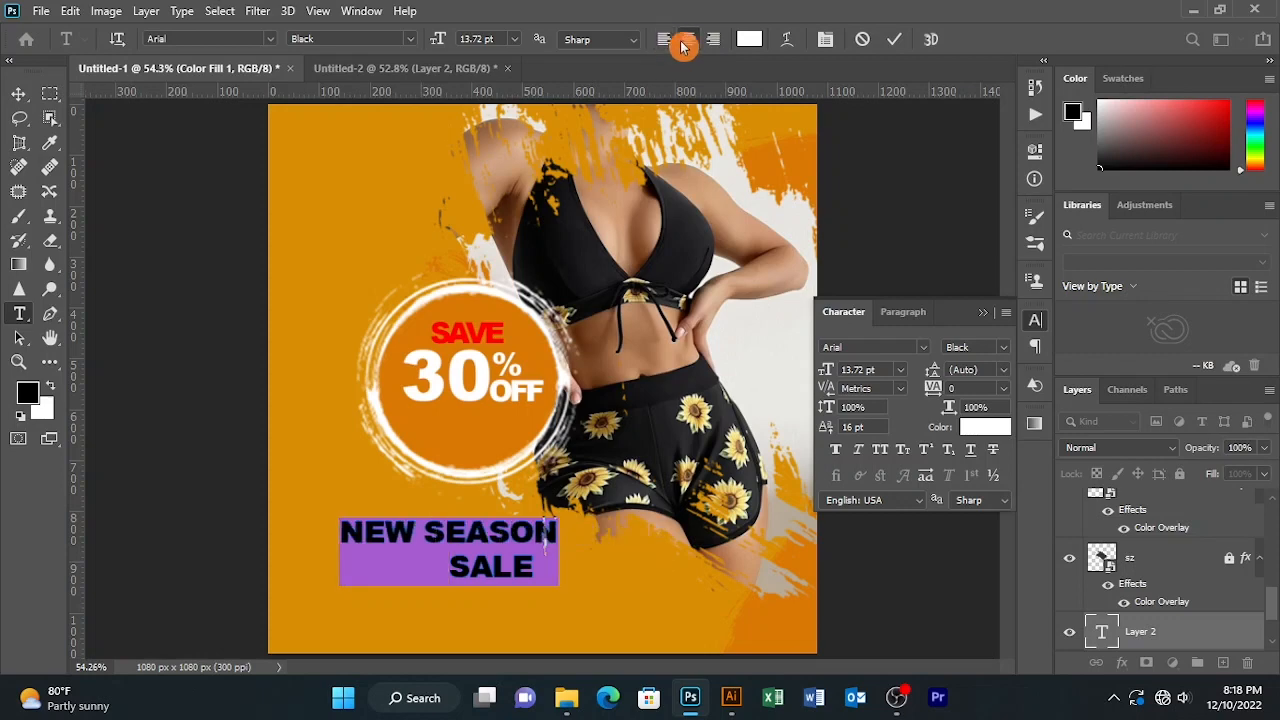
mouse_move(500, 603)
mouse_down()
mouse_move(462, 278)
mouse_move(486, 405)
mouse_move(484, 608)
mouse_up()
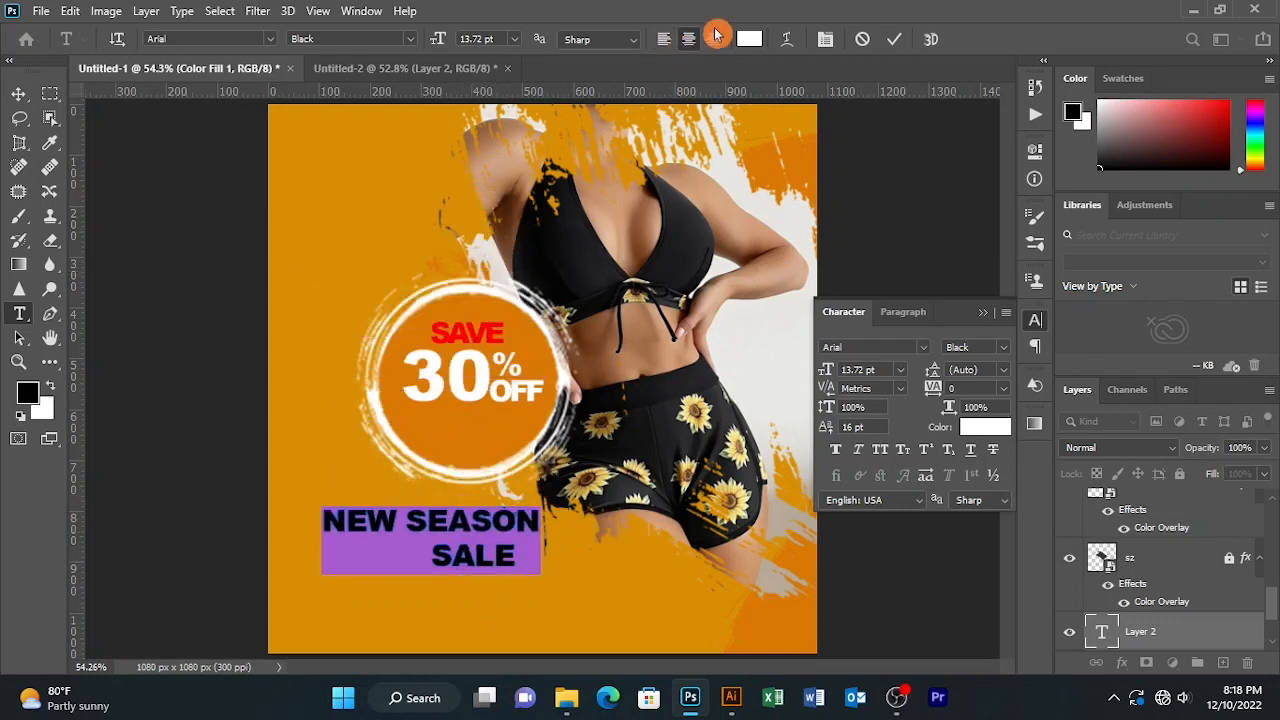
click(663, 39)
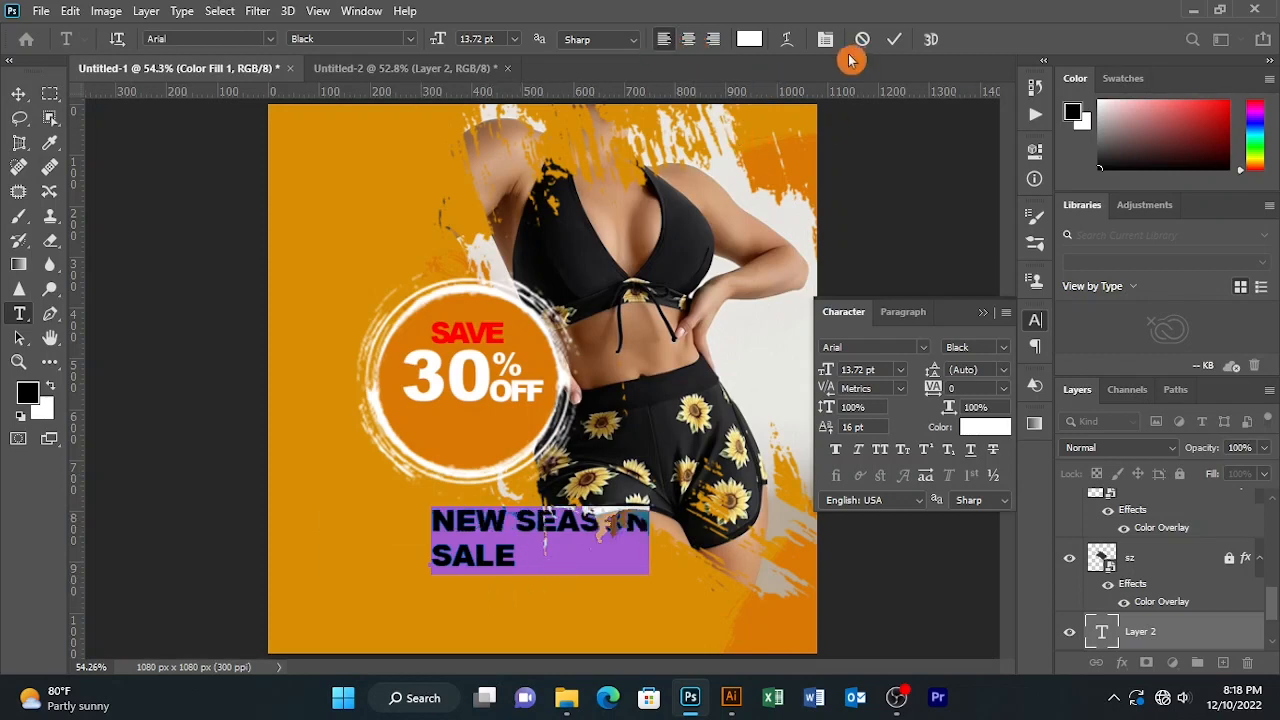
click(894, 39)
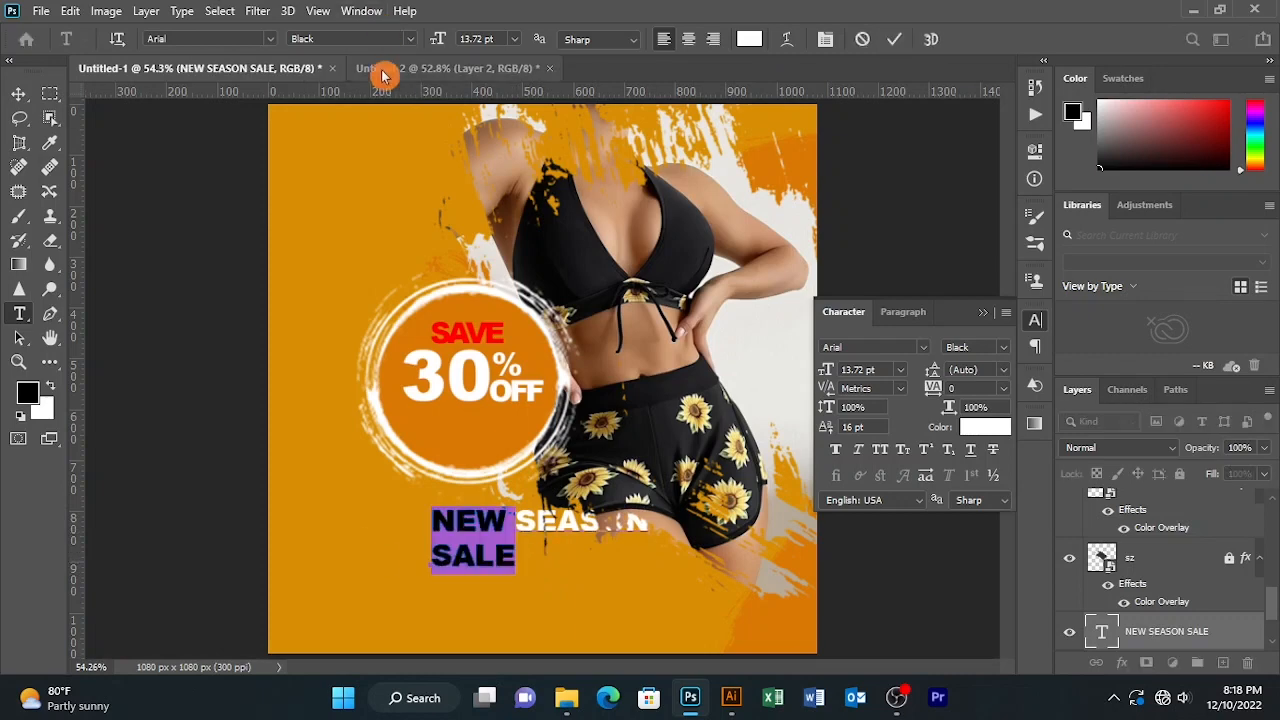
Set the word "NEW" in the two-line text to the Mont font, ExtraLight DEMO style, and deselect the text
click(270, 39)
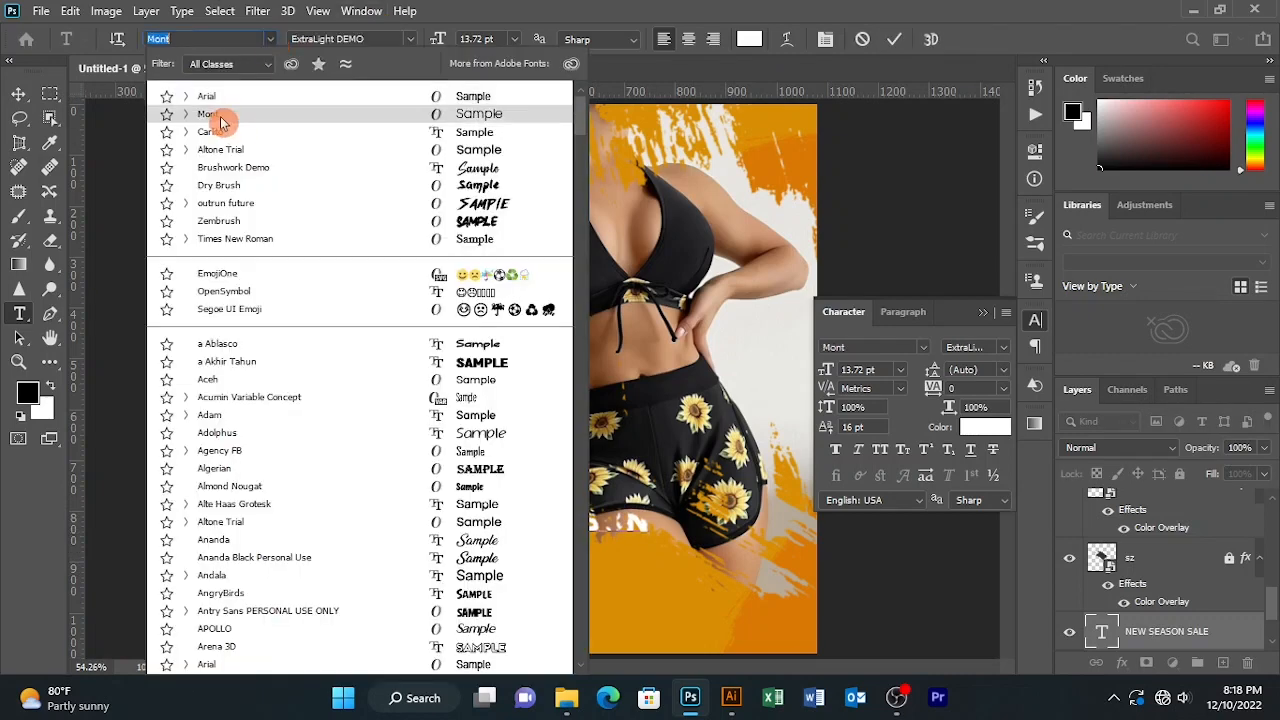
click(210, 114)
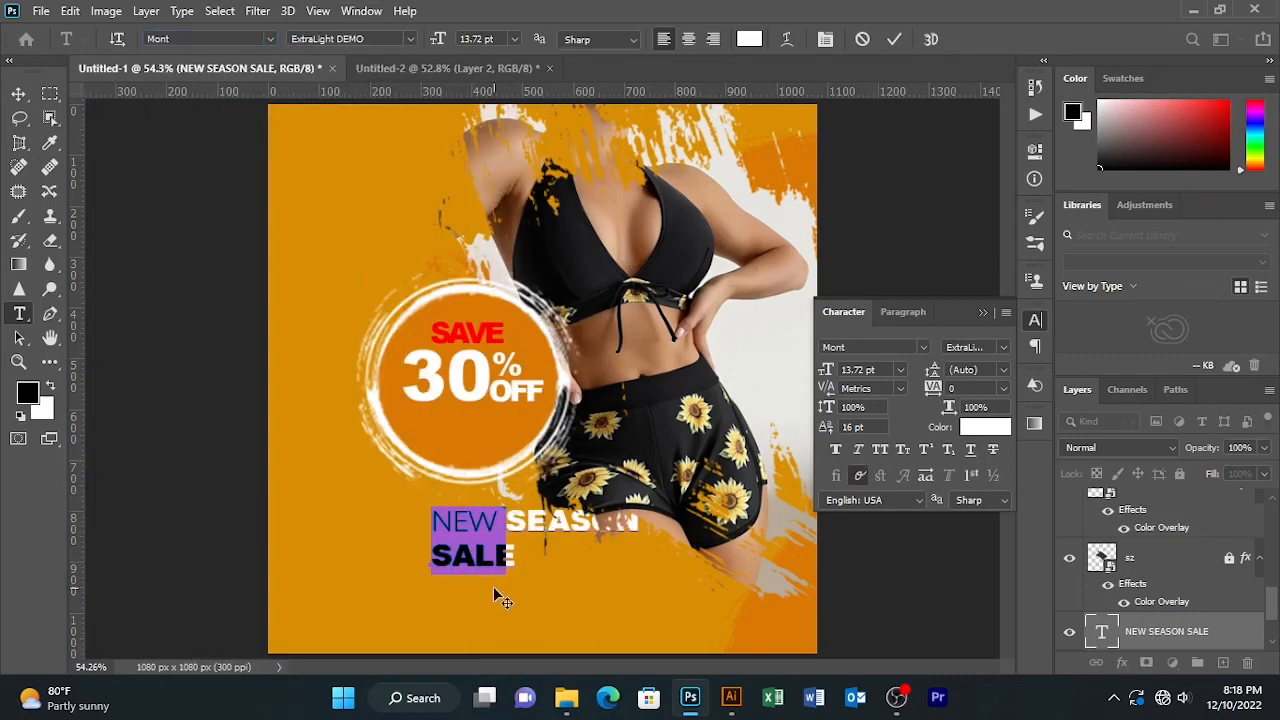
click(894, 39)
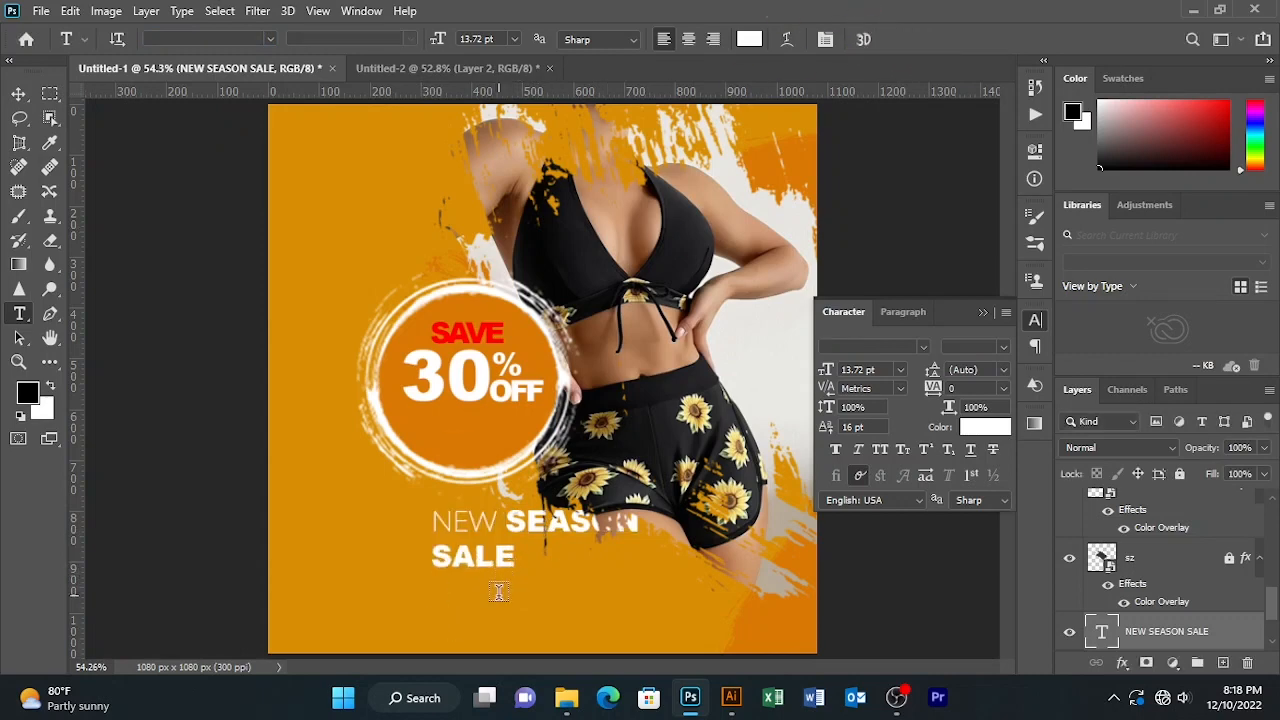
key(v)
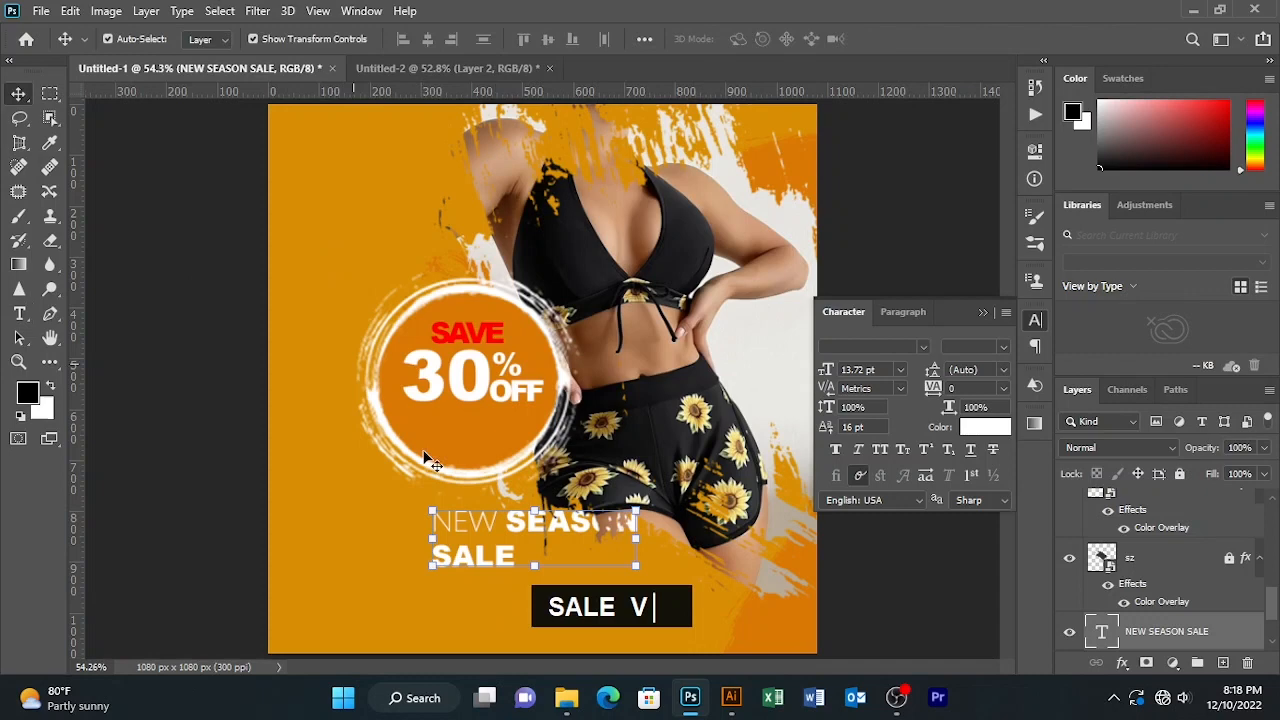
click(481, 586)
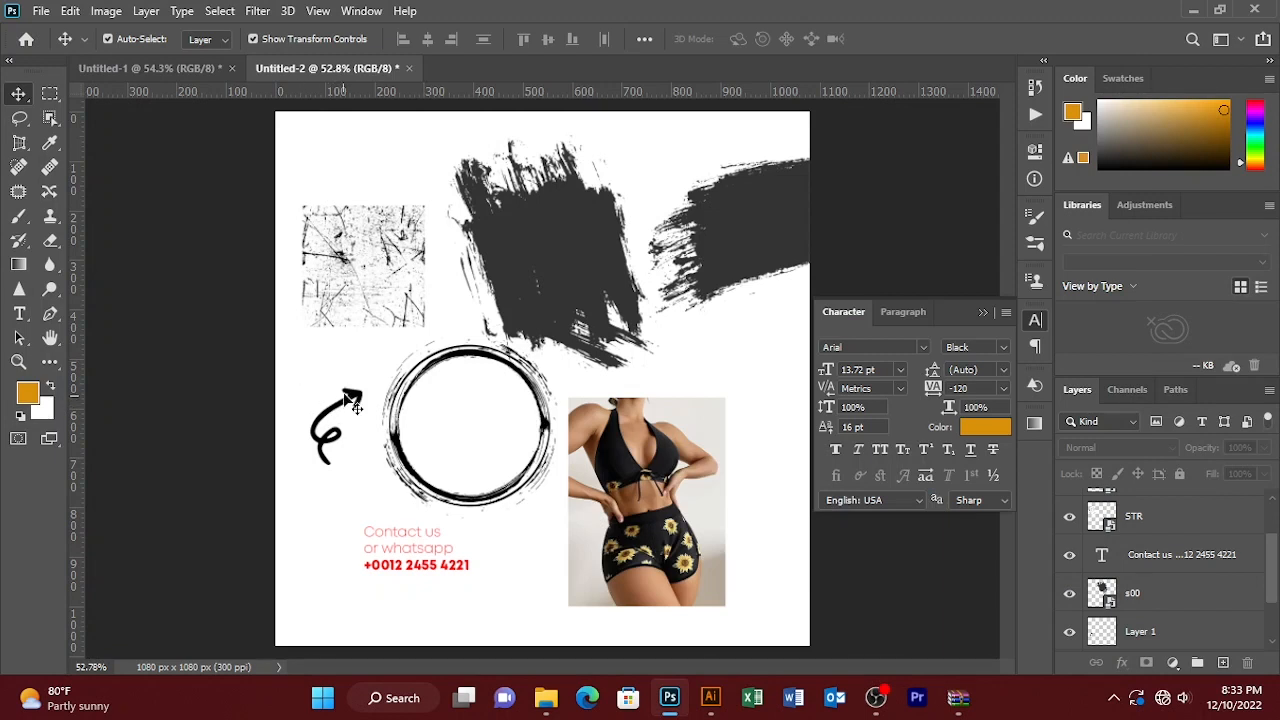
Copy the black hand-drawn curly arrow from the Untitled-2 document into the Untitled-1 promo design
drag(343, 396, 226, 120)
click(326, 505)
drag(355, 400, 170, 88)
click(352, 490)
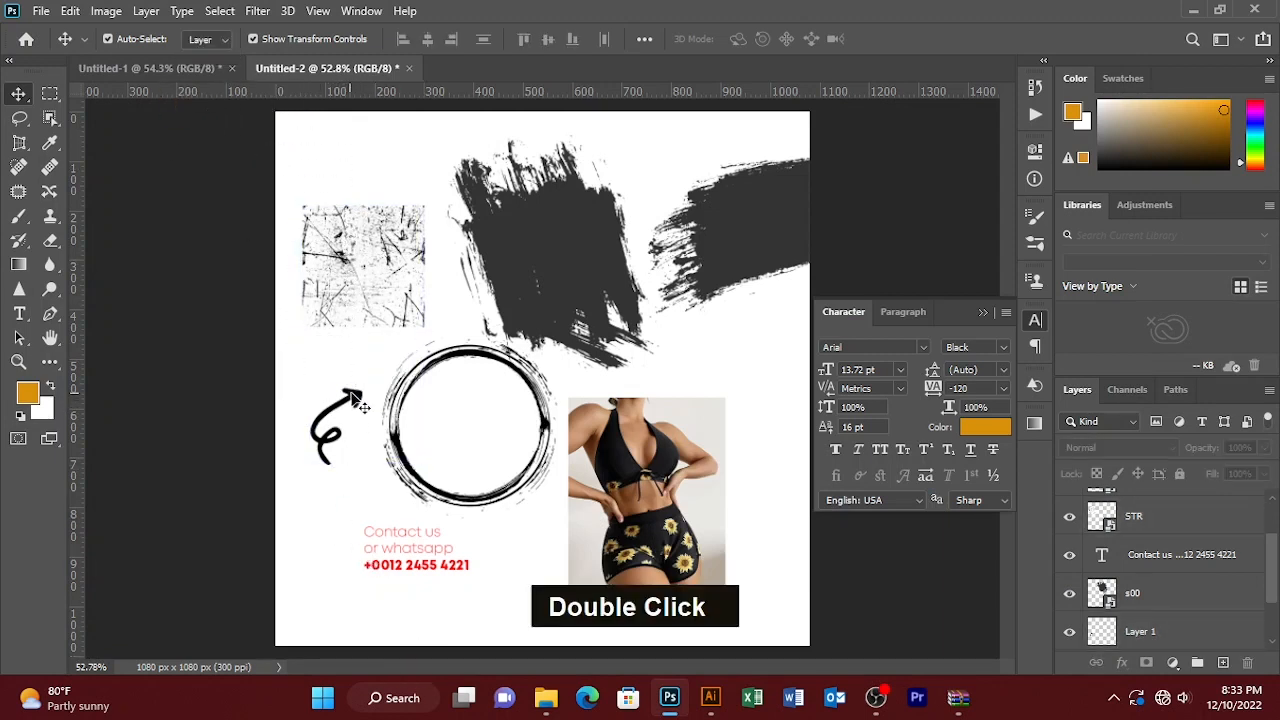
drag(355, 400, 363, 343)
Rotate the curly arrow about -48.76° and place it at the upper-left edge of the circle badge, pointing upward
drag(361, 272, 373, 307)
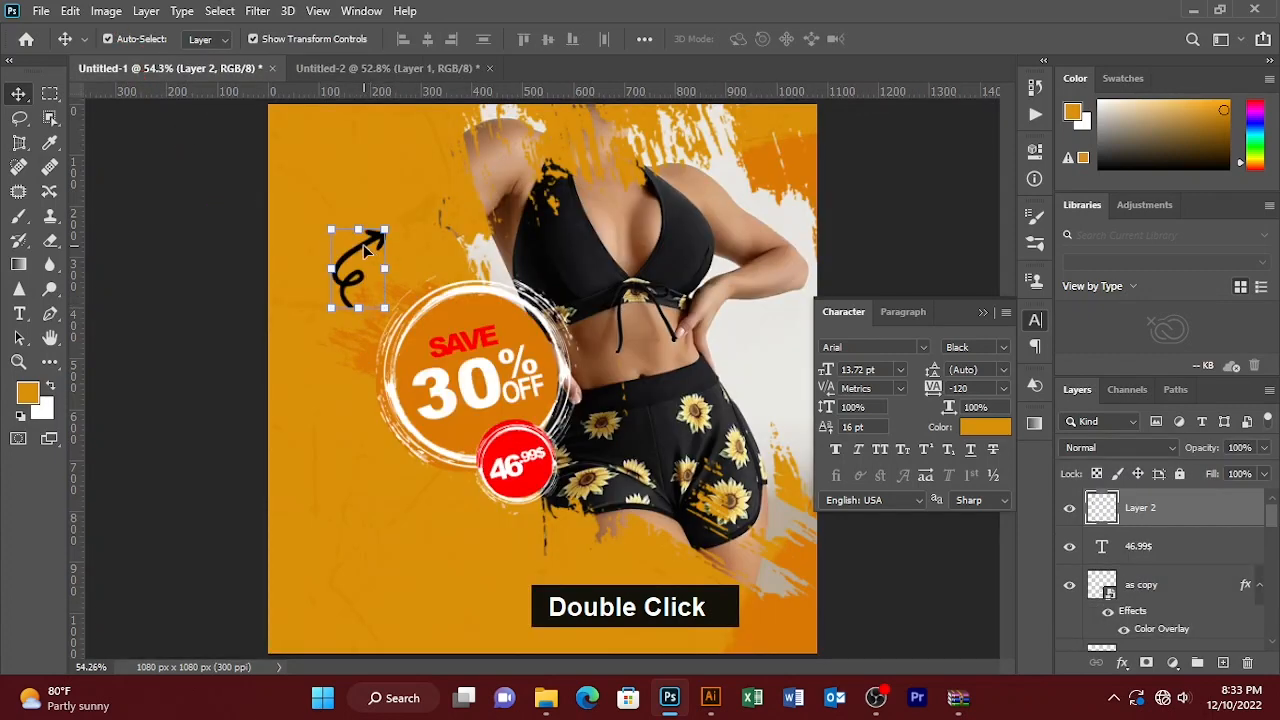
mouse_move(365, 250)
mouse_down()
mouse_move(388, 270)
mouse_move(378, 222)
mouse_up()
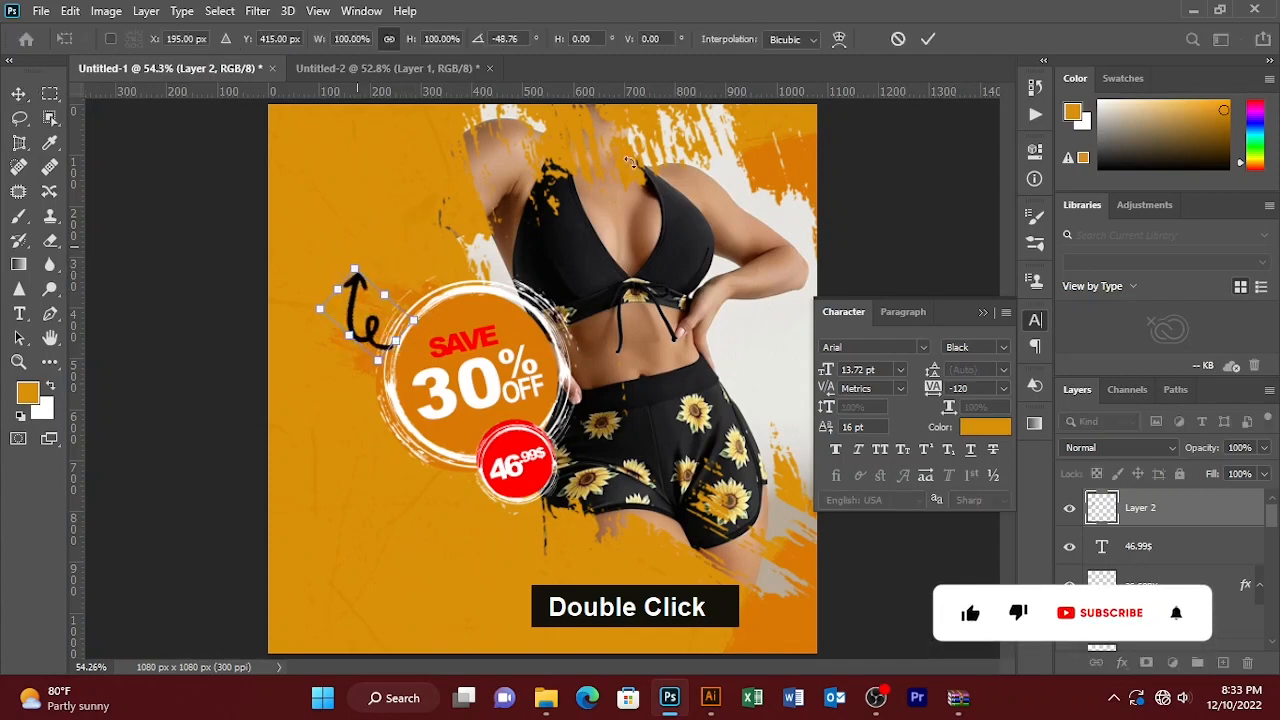
click(929, 42)
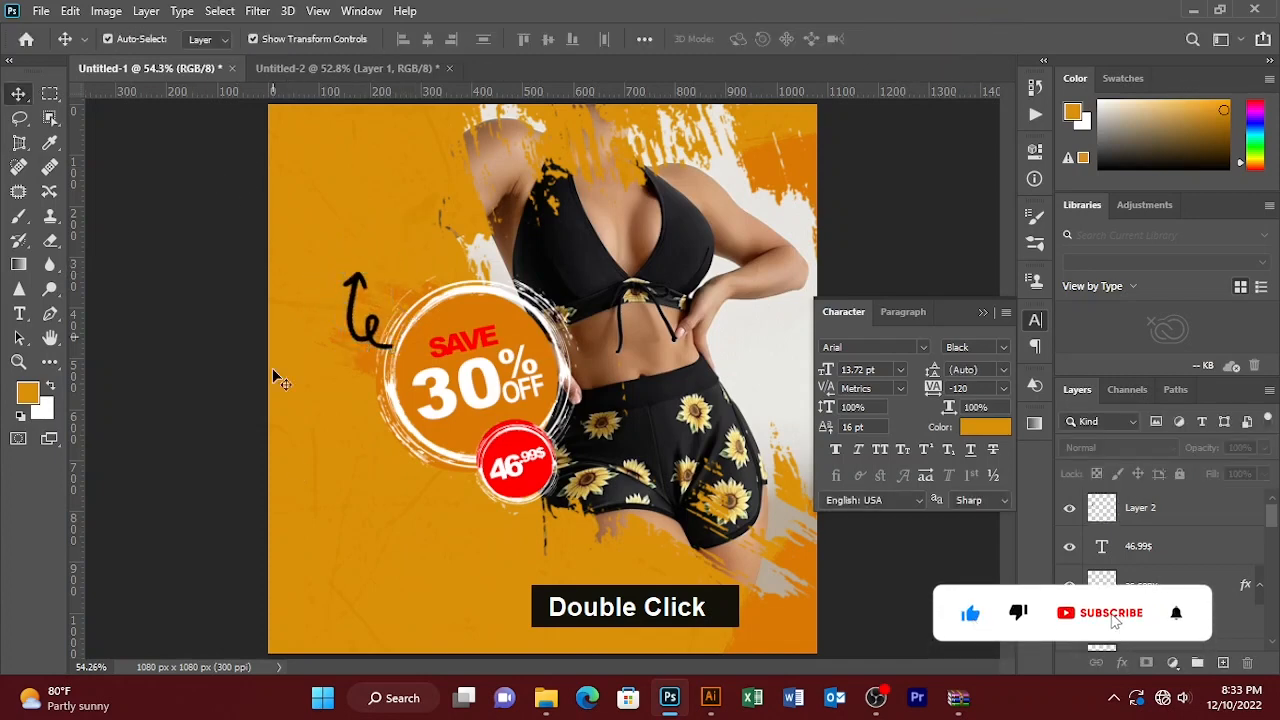
Add a white (ffffff) "NEW SEASON" text in the design's upper-left area, above the curly arrow
key(t)
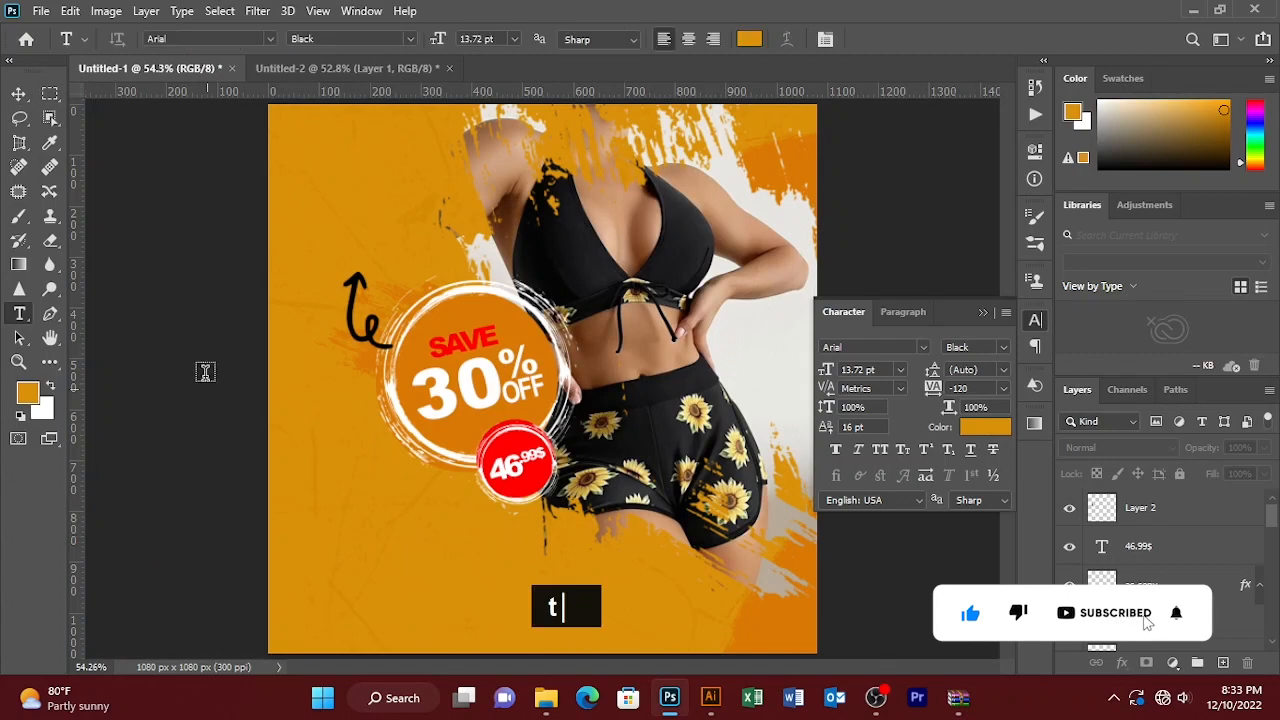
click(302, 175)
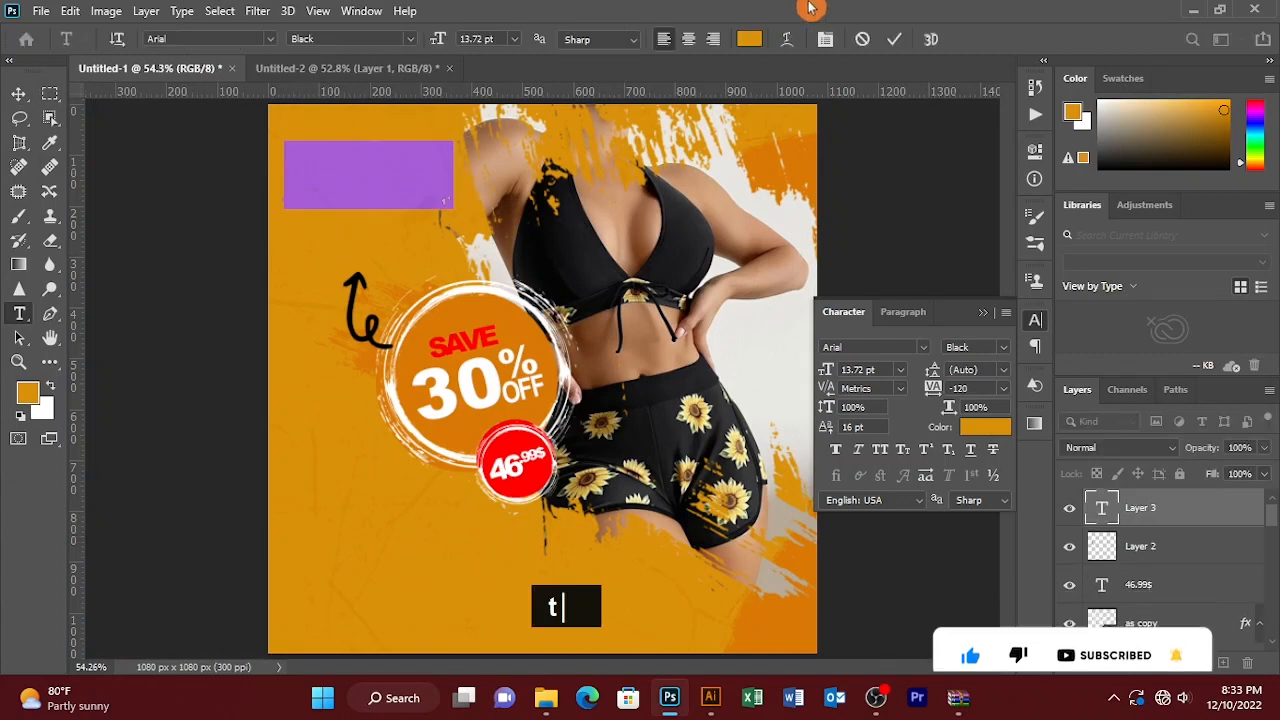
click(749, 39)
text(ffffff)
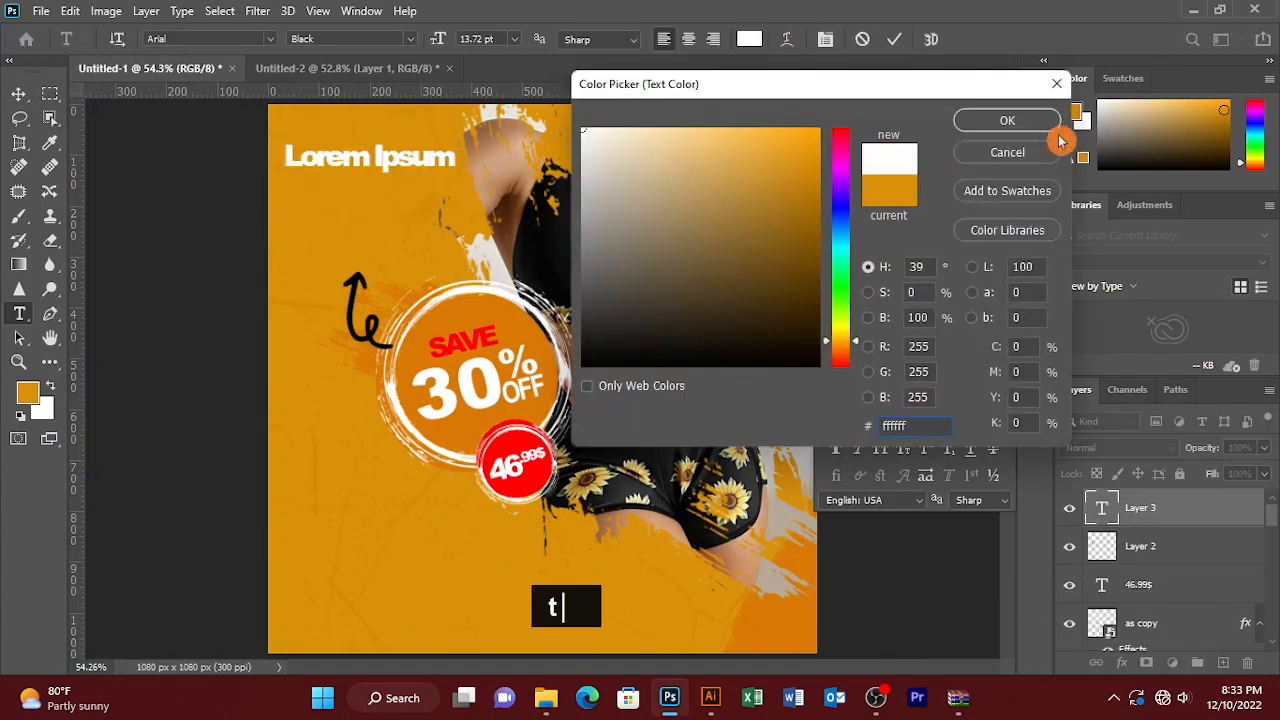
click(1029, 126)
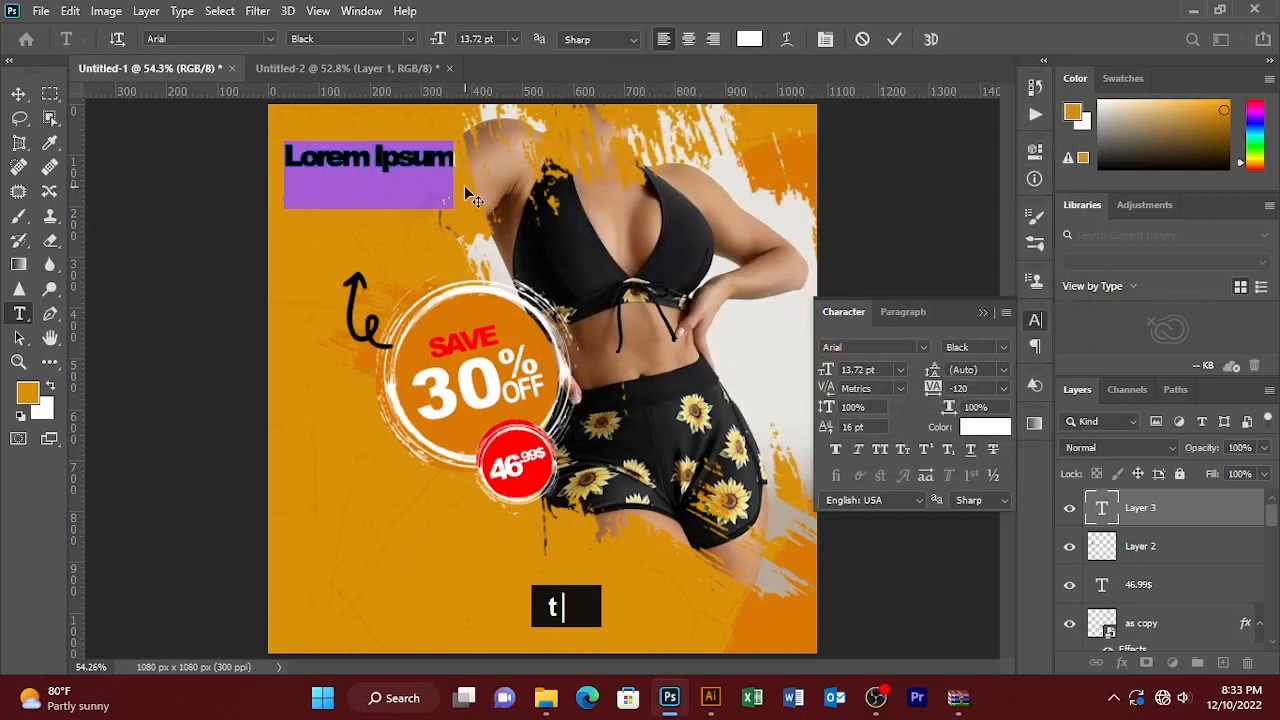
text(NEW SE)
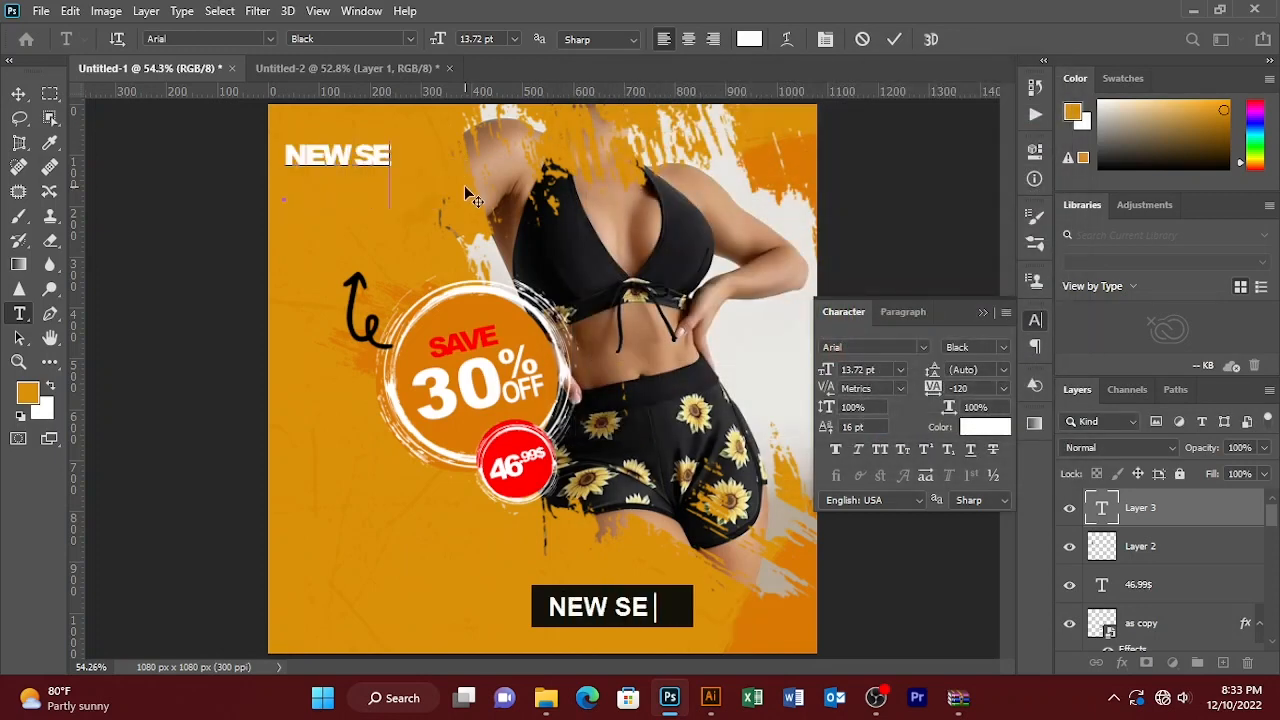
text(ASON)
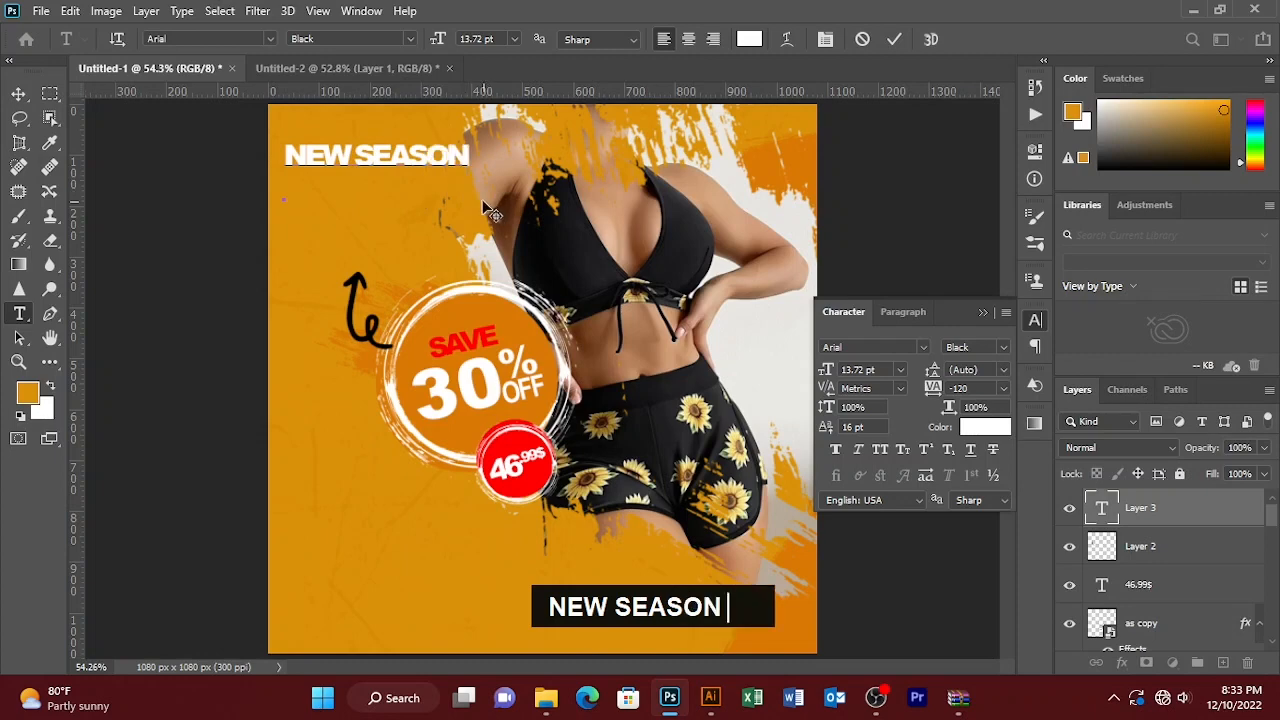
Try the Arial style Narrow Bold on the "NEW SEASON" text, settle on Regular, and commit the text
drag(470, 157, 246, 157)
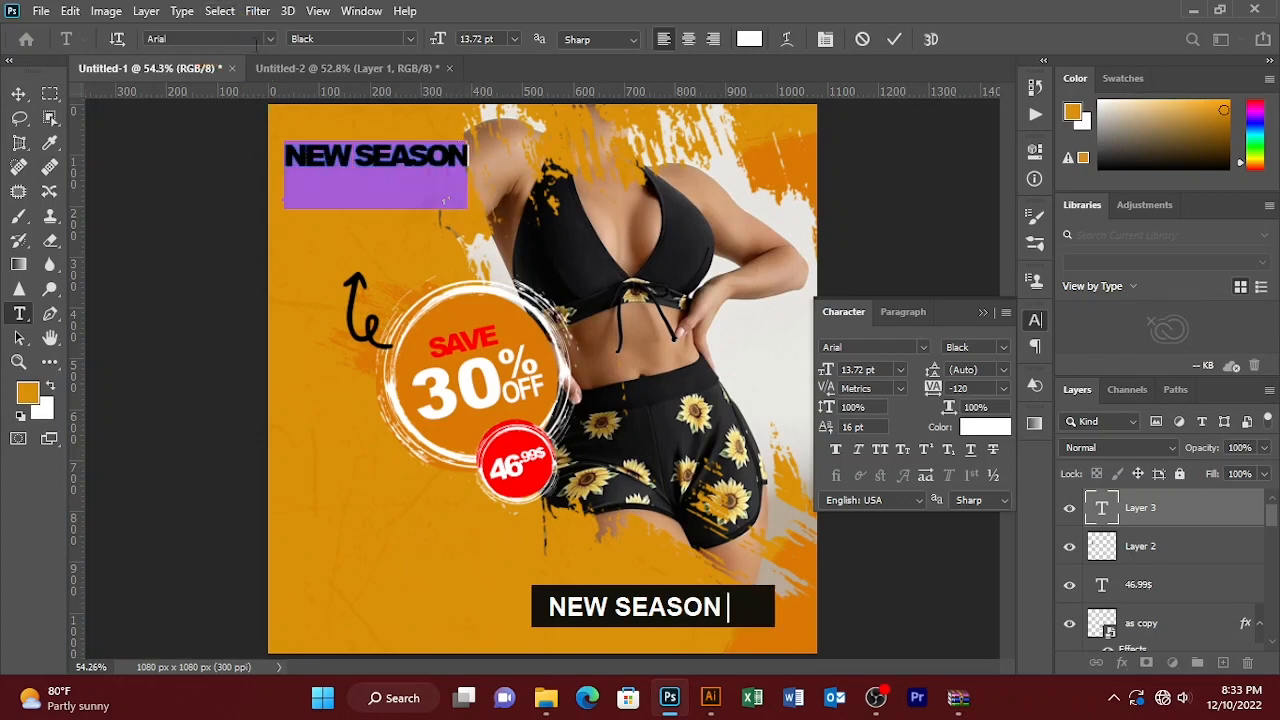
click(410, 40)
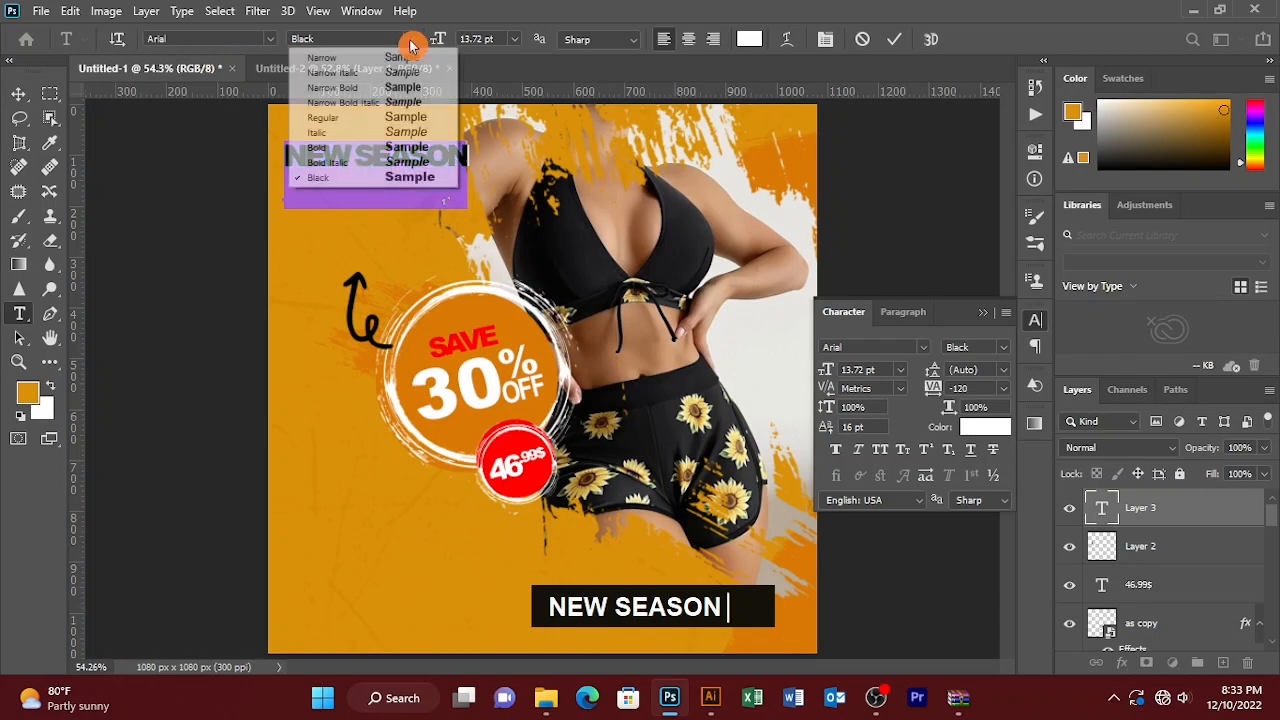
click(337, 86)
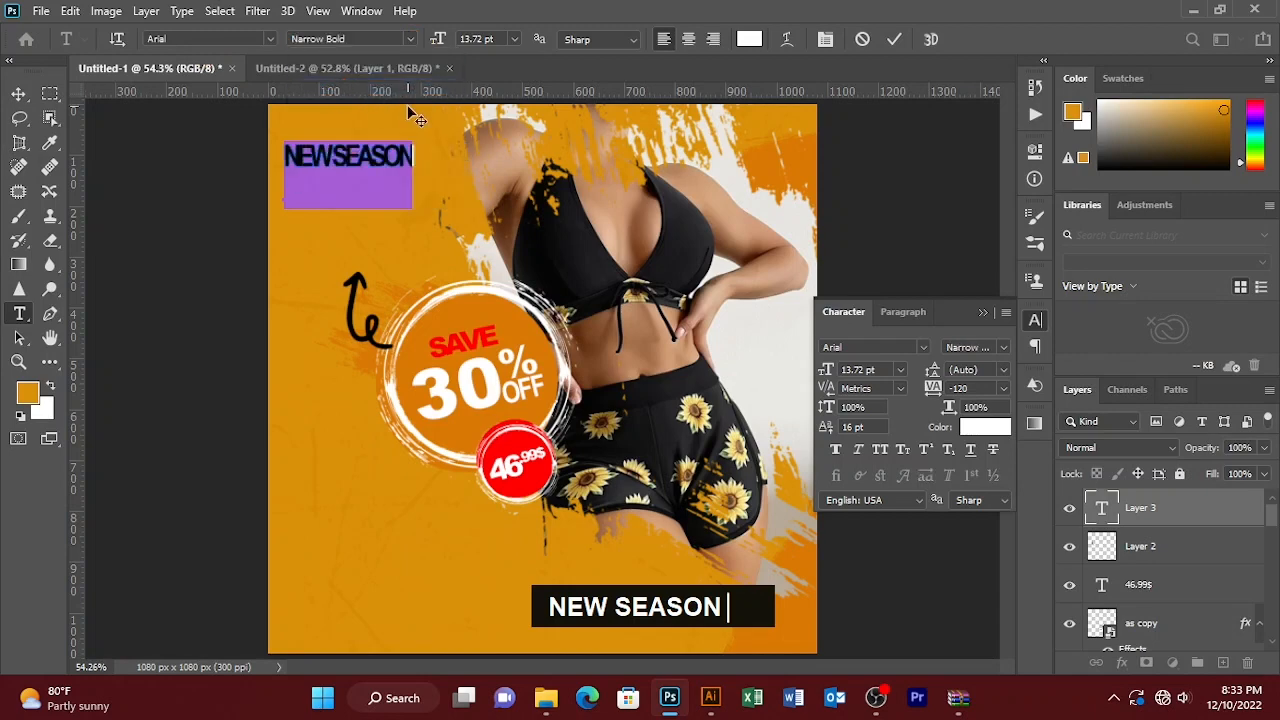
click(410, 40)
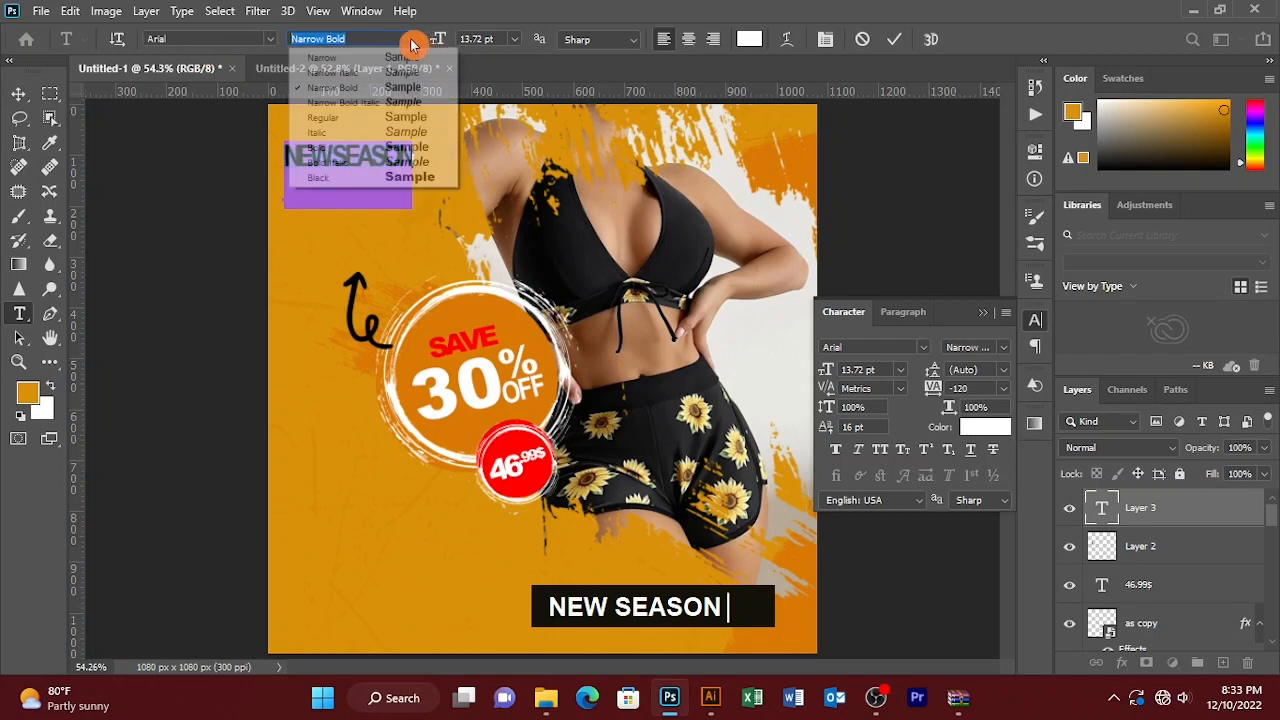
click(336, 118)
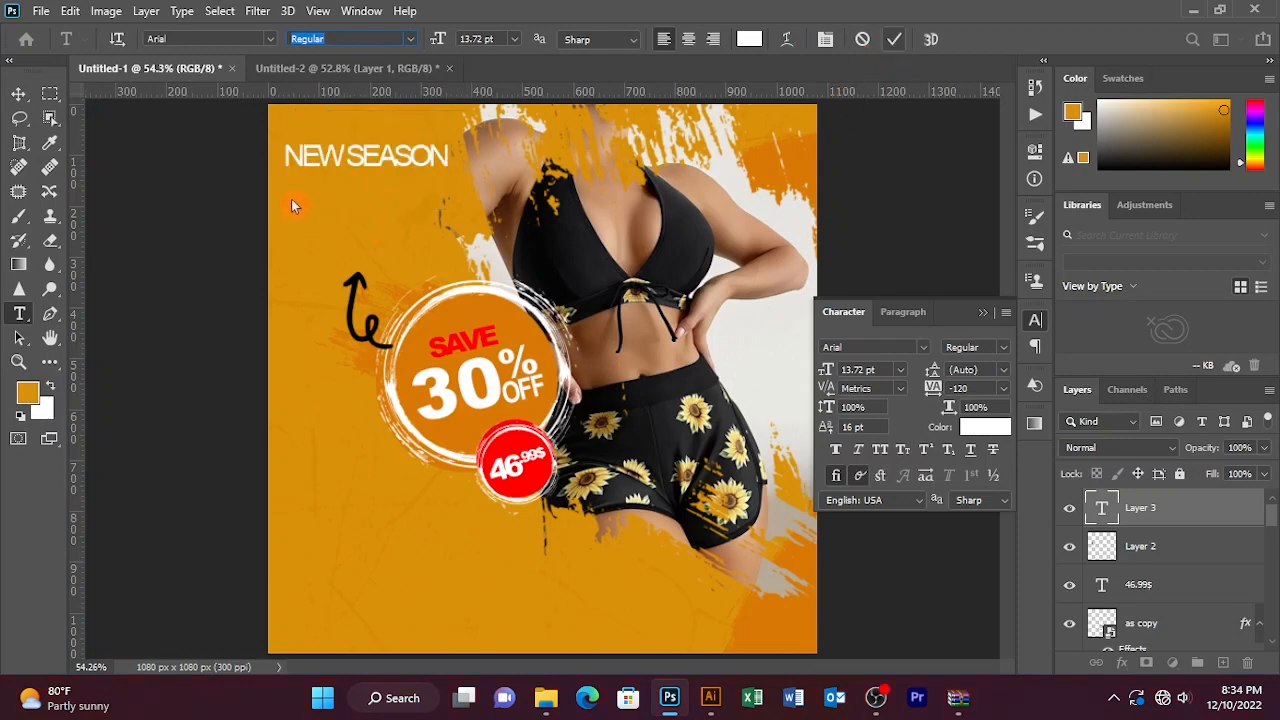
key(ctrl+Return)
drag(452, 156, 255, 158)
click(895, 39)
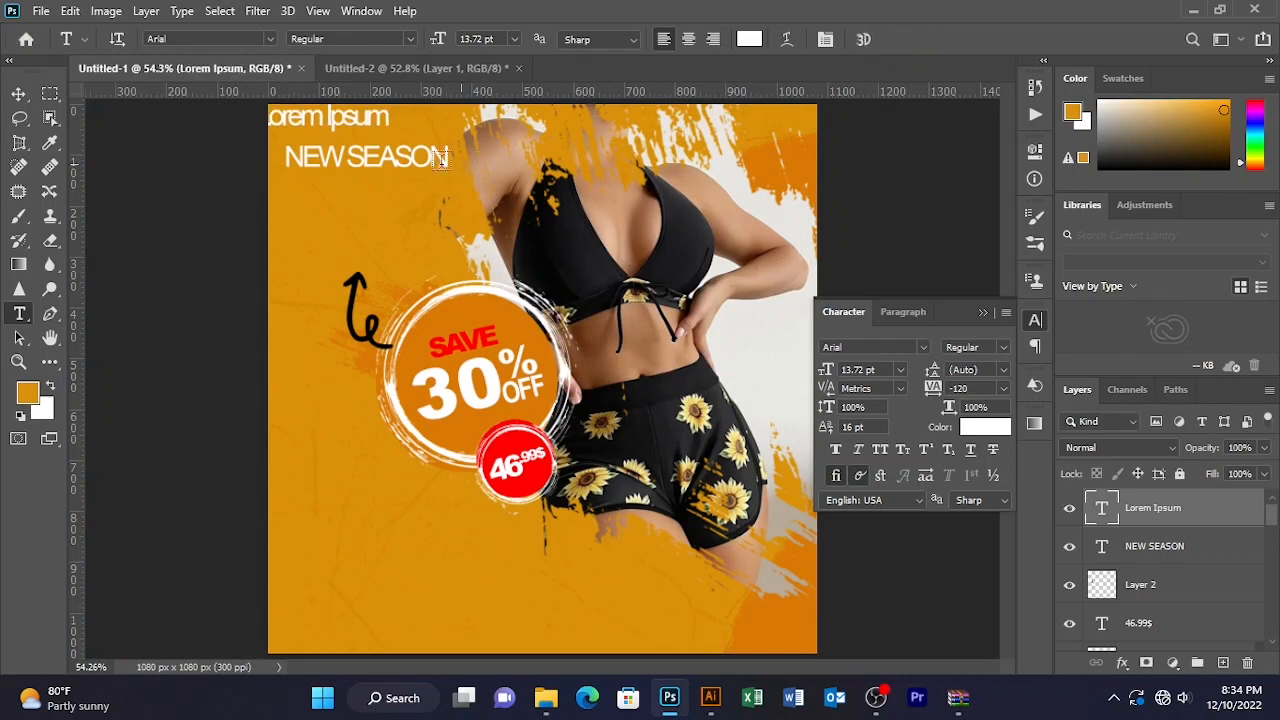
key(ctrl+z)
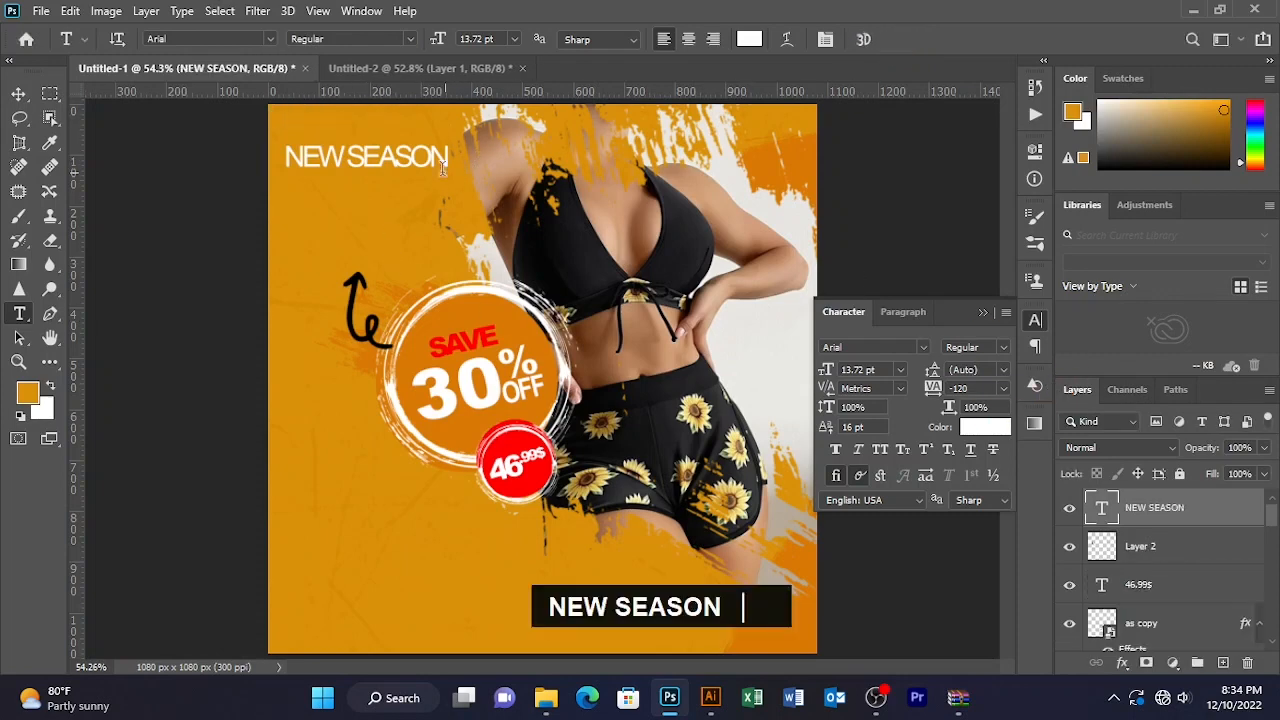
Add a separate white "SALE" text just below "NEW SEASON" and set its Arial style to Black
click(362, 206)
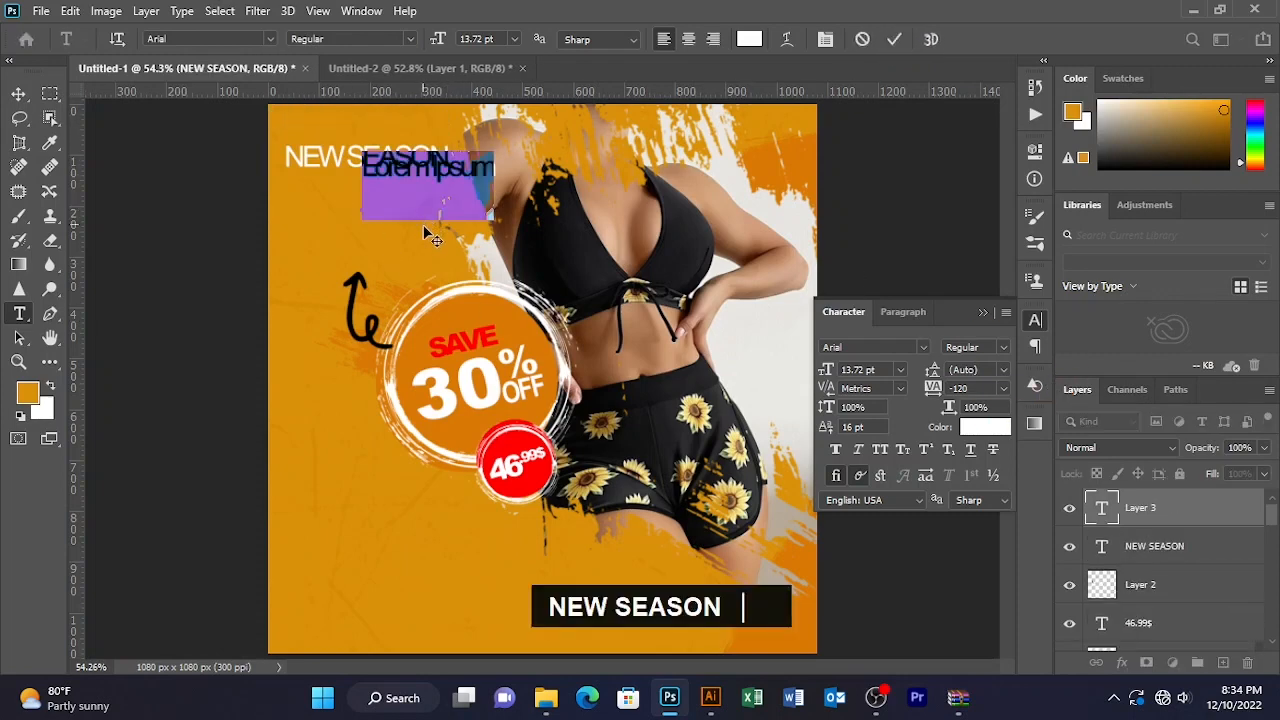
drag(428, 234, 350, 280)
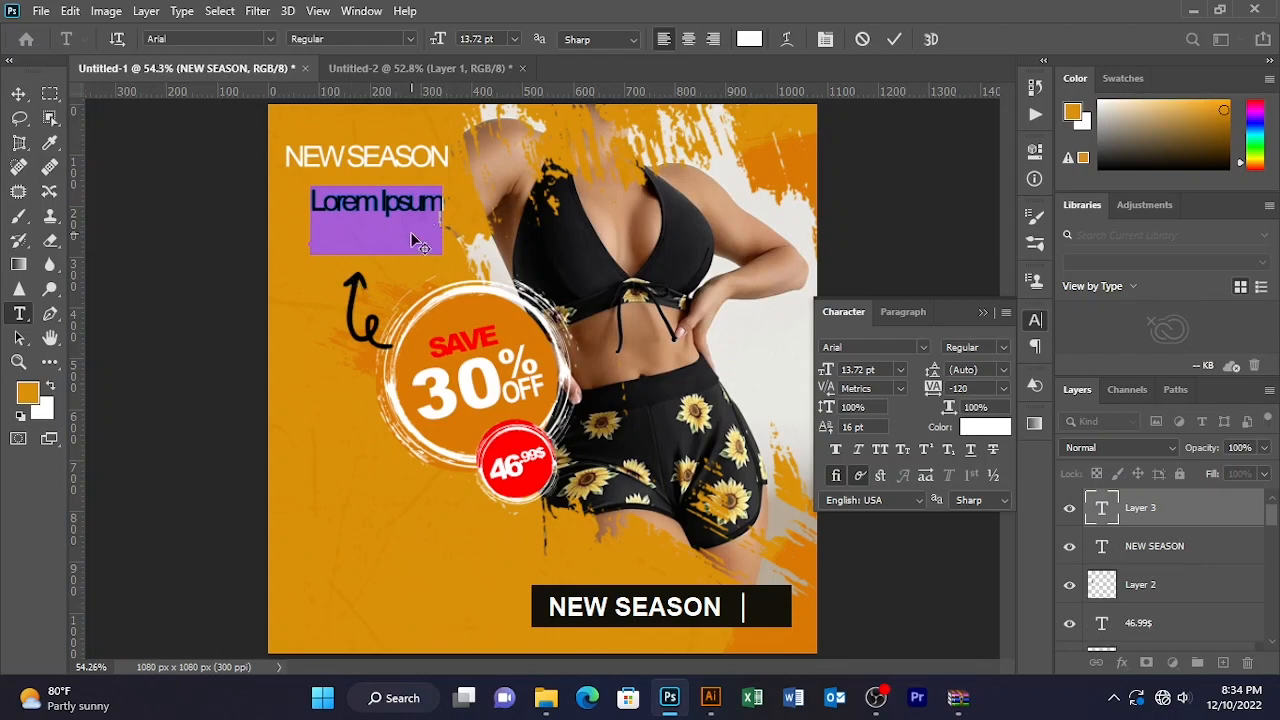
text(SALE)
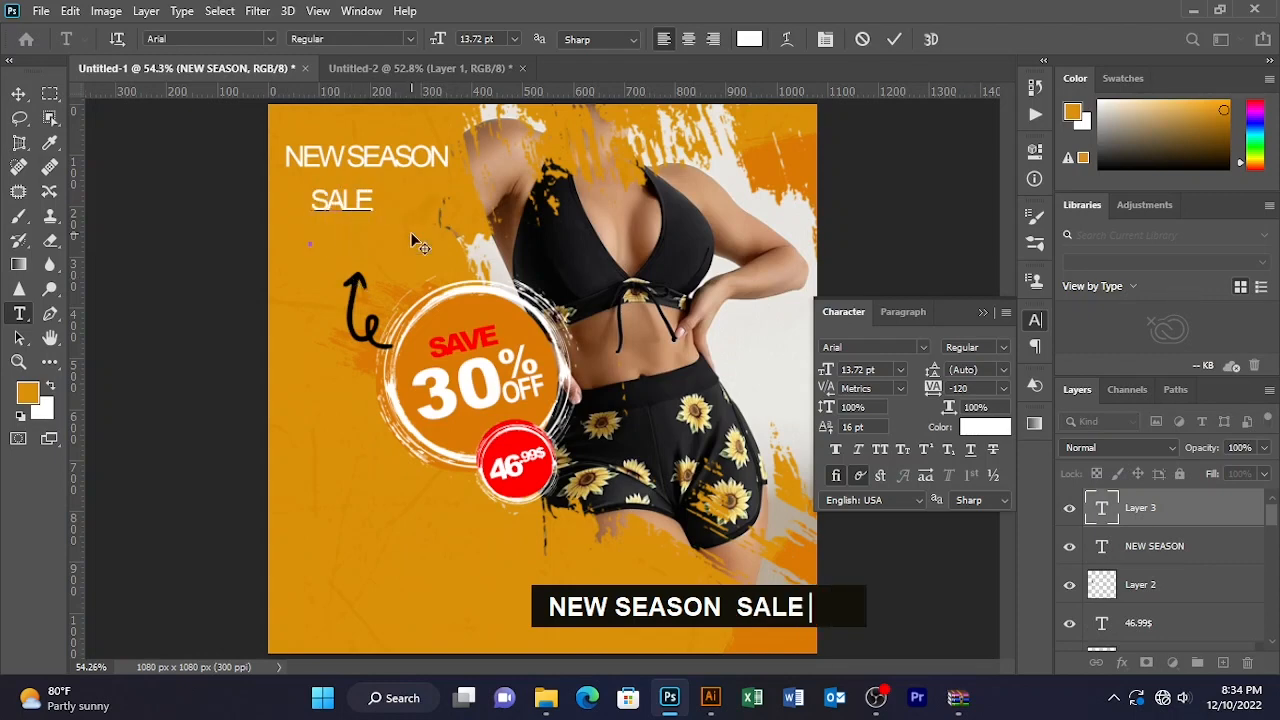
key(ctrl+a)
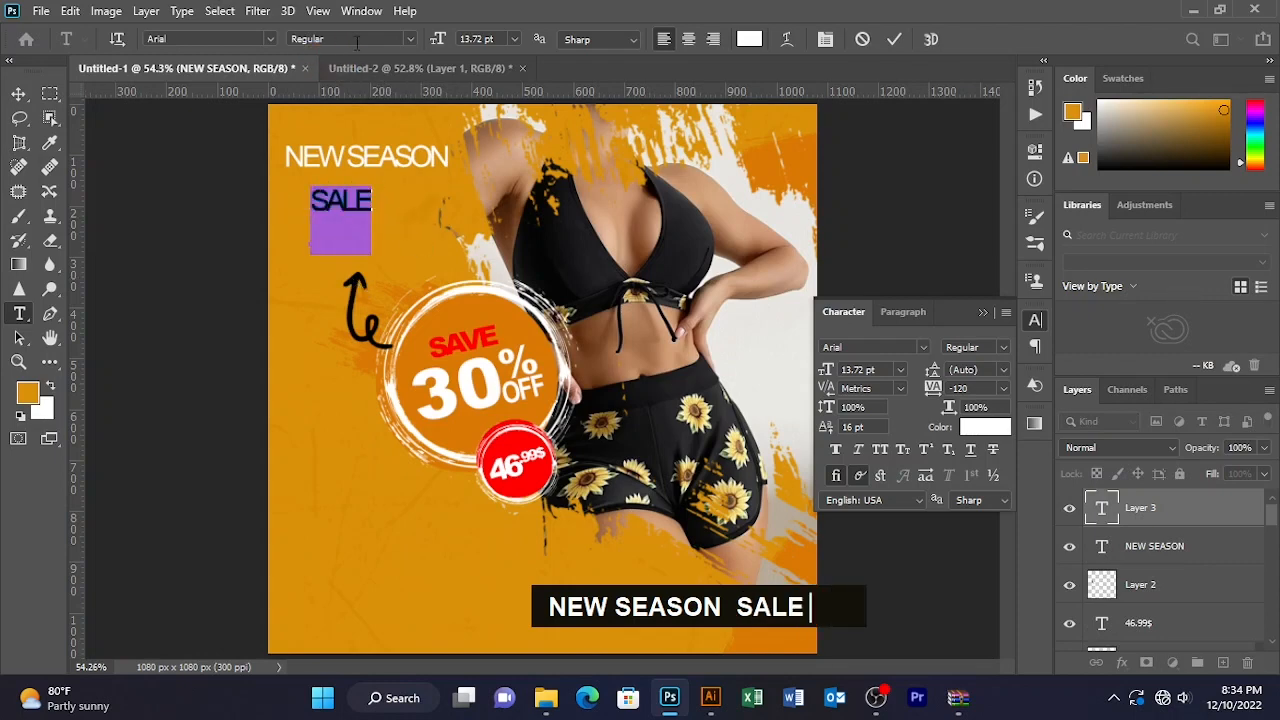
click(412, 40)
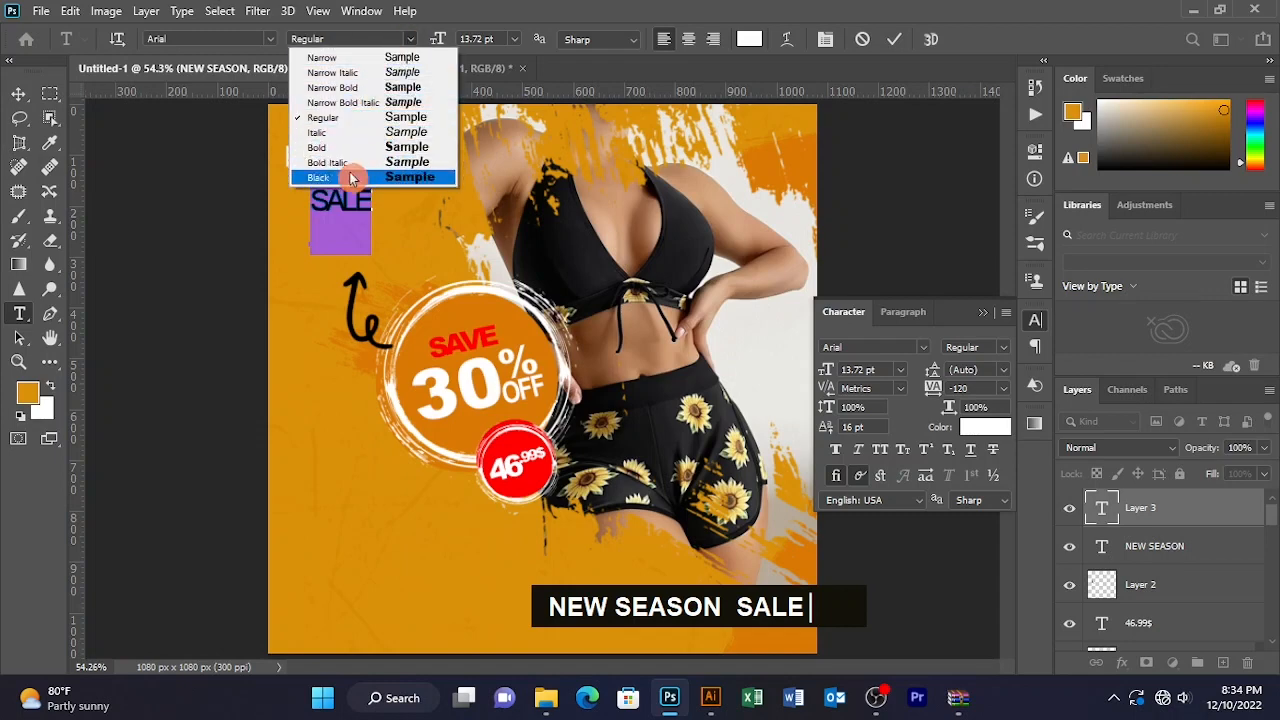
click(355, 177)
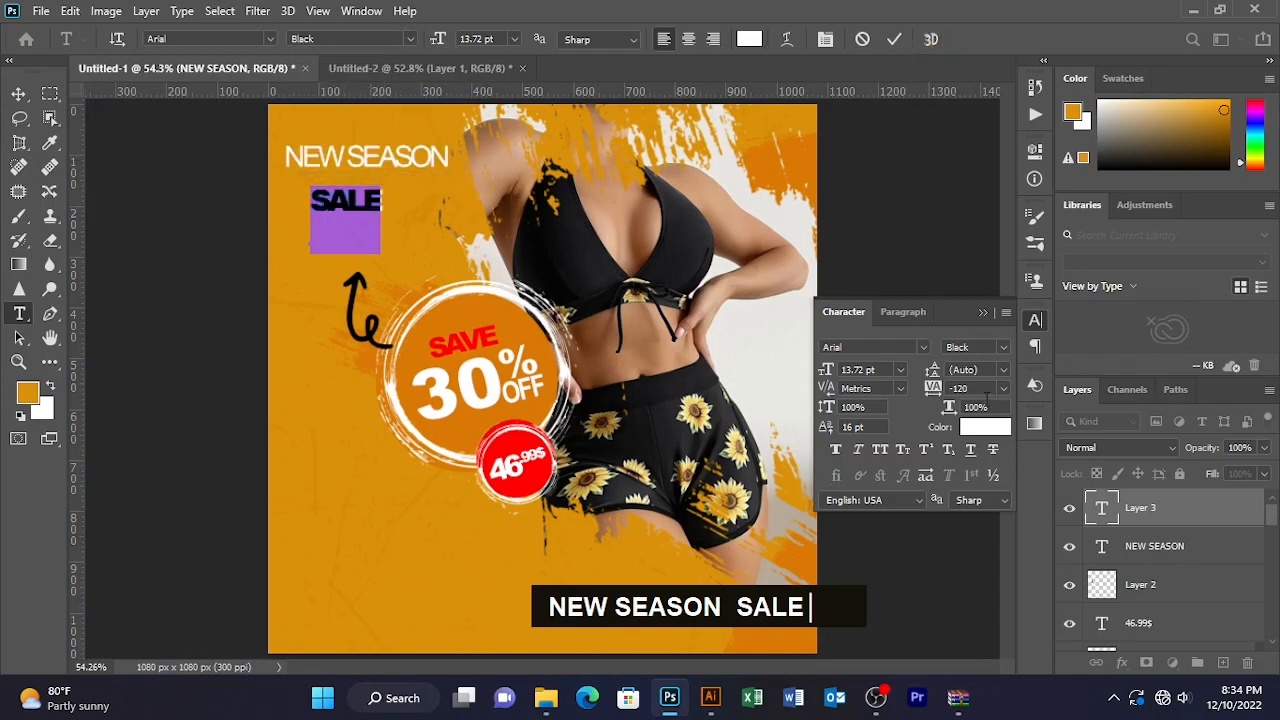
Set the "SALE" text's horizontal scale to 110% and its font size to 20.72 pt, commit it and nudge it slightly down
drag(952, 412, 960, 410)
drag(436, 40, 446, 42)
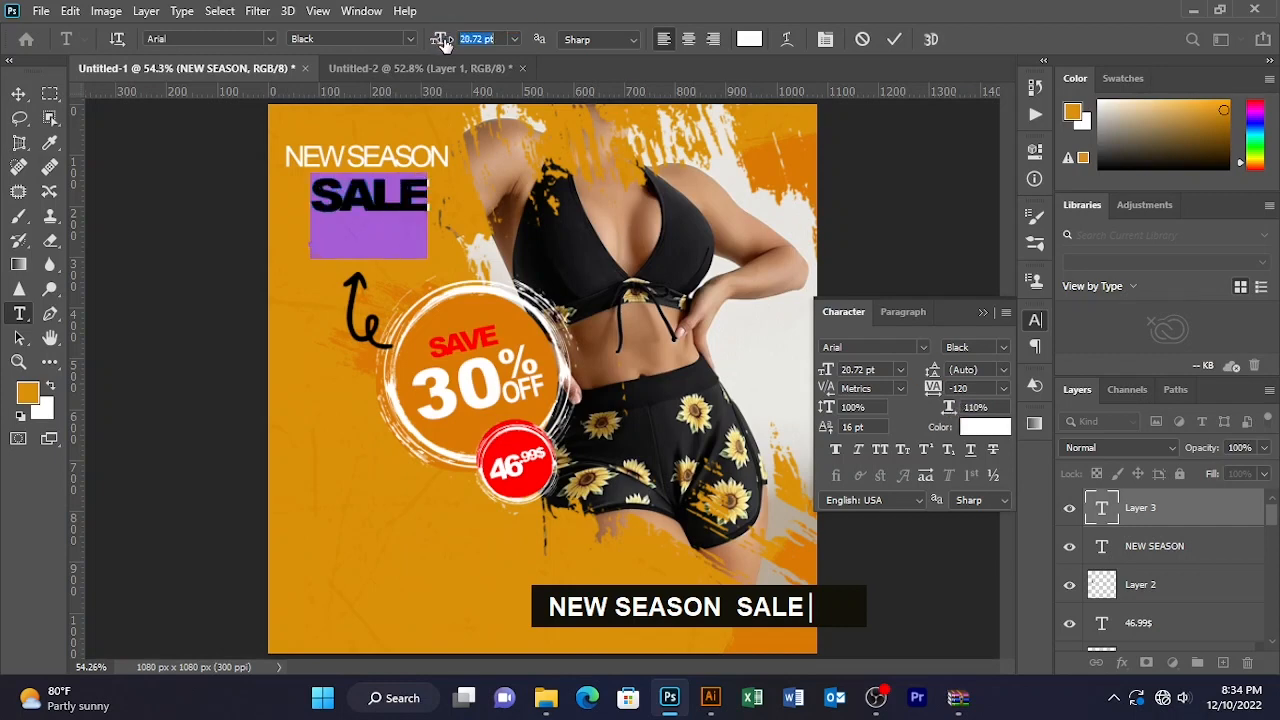
click(894, 39)
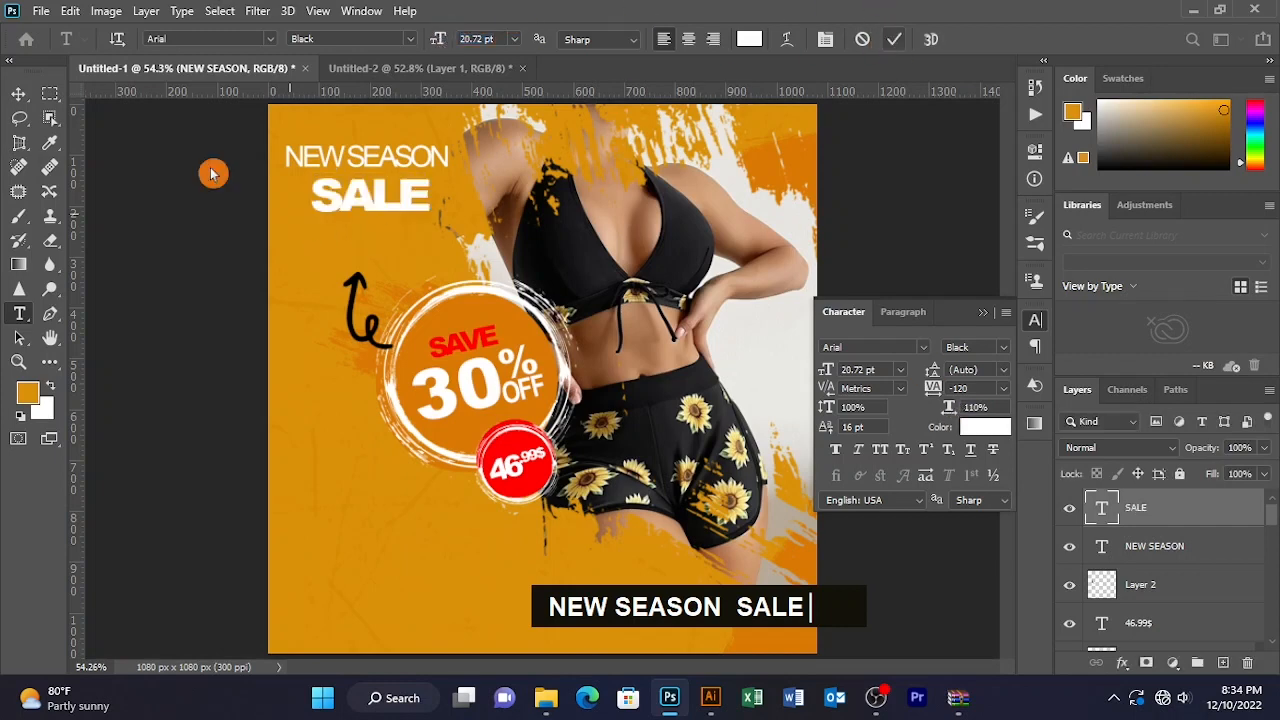
click(18, 93)
key(Down)
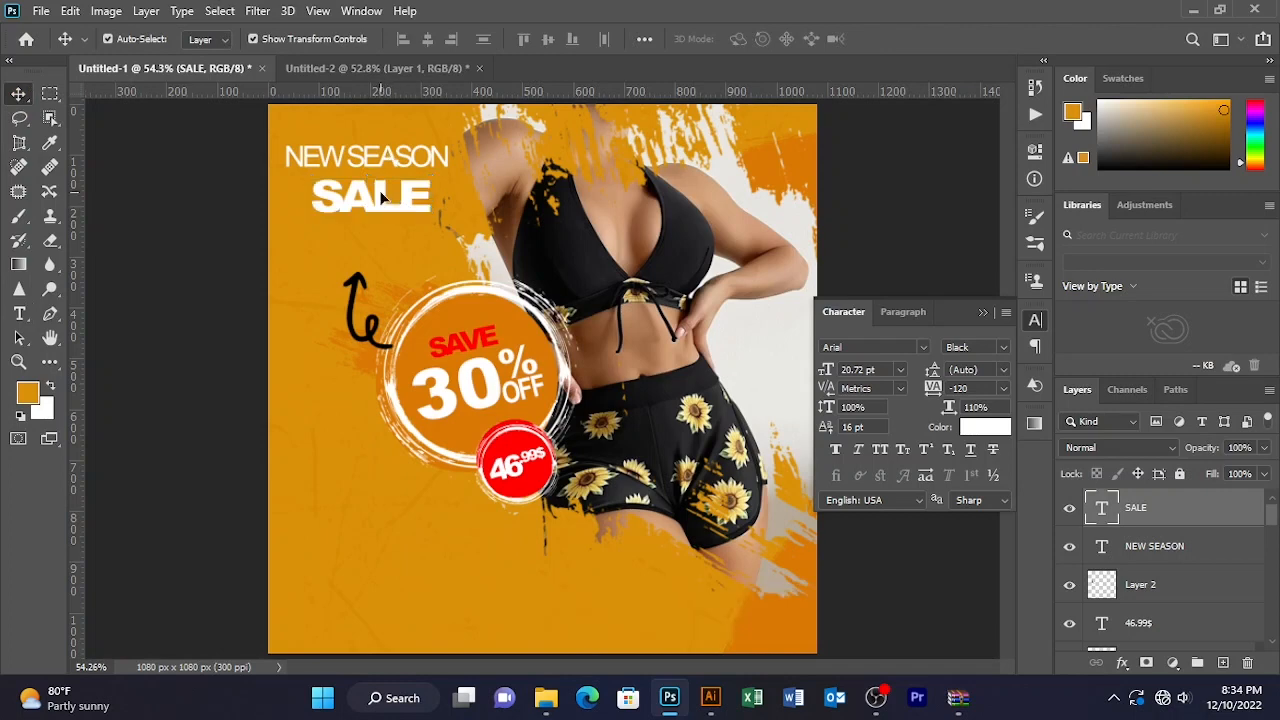
Move the "NEW SEASON" and "SALE" texts down together so they sit just above the curly arrow
key(Caps_Lock)
click(342, 154)
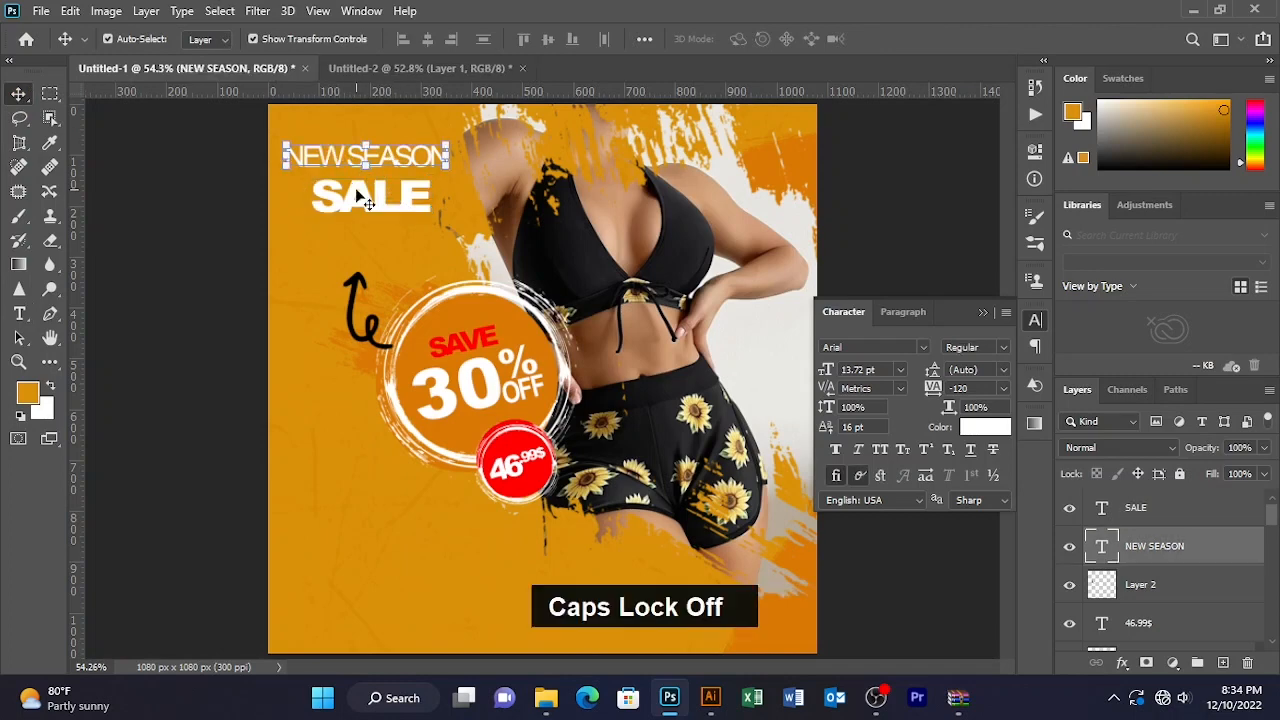
shift+click(374, 198)
drag(374, 198, 372, 242)
click(211, 214)
Copy the "Contact us or whatsapp" text from the Untitled-2 document into the lower-left area of the Untitled-1 design
click(330, 68)
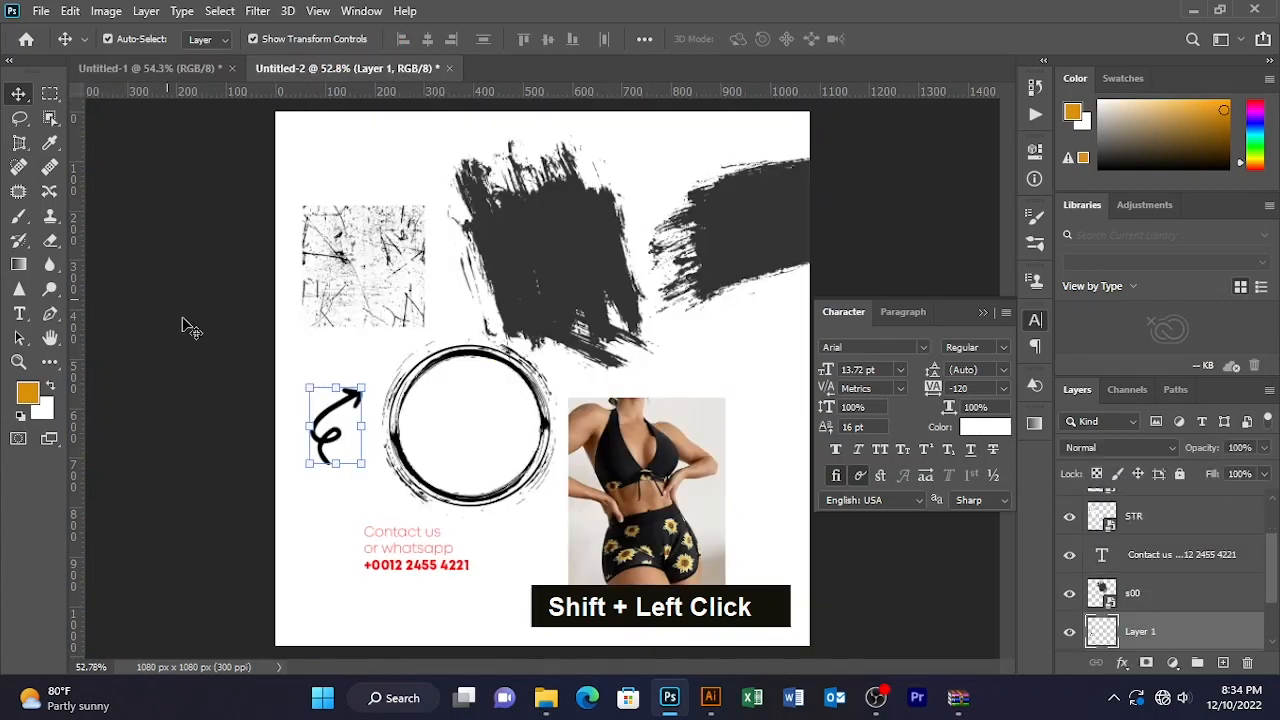
click(402, 558)
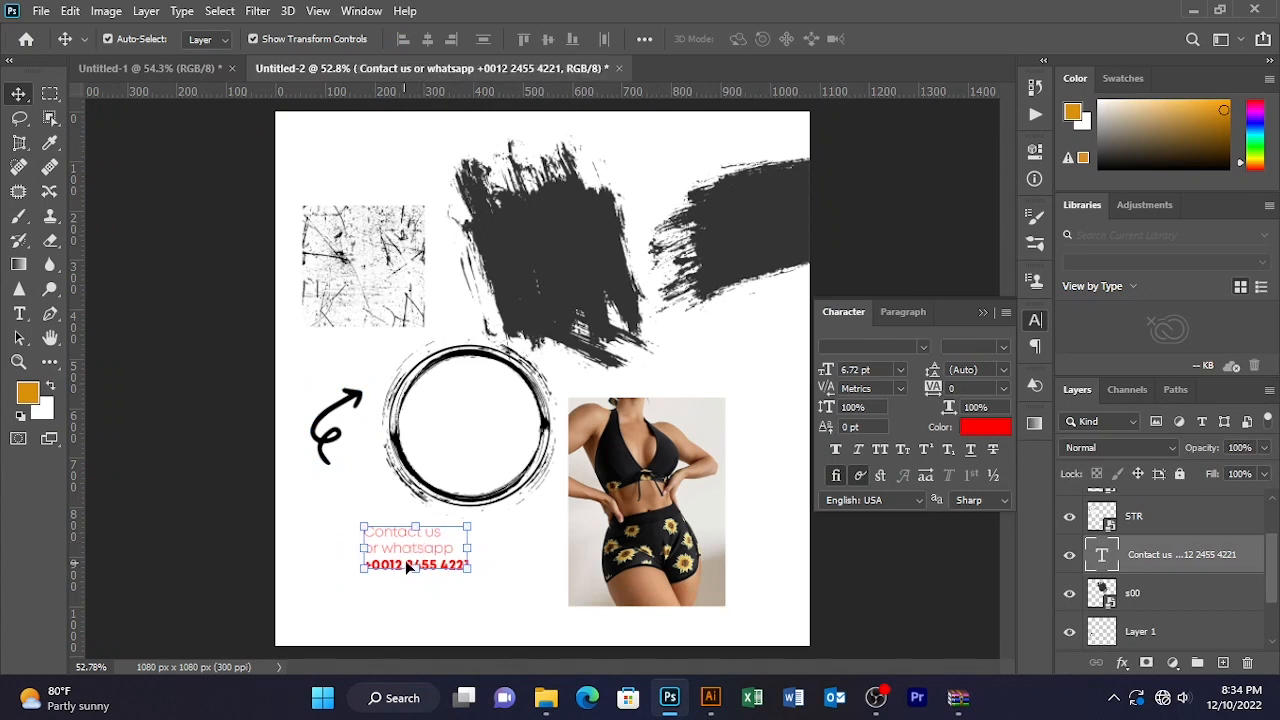
drag(398, 556, 188, 218)
drag(401, 595, 387, 578)
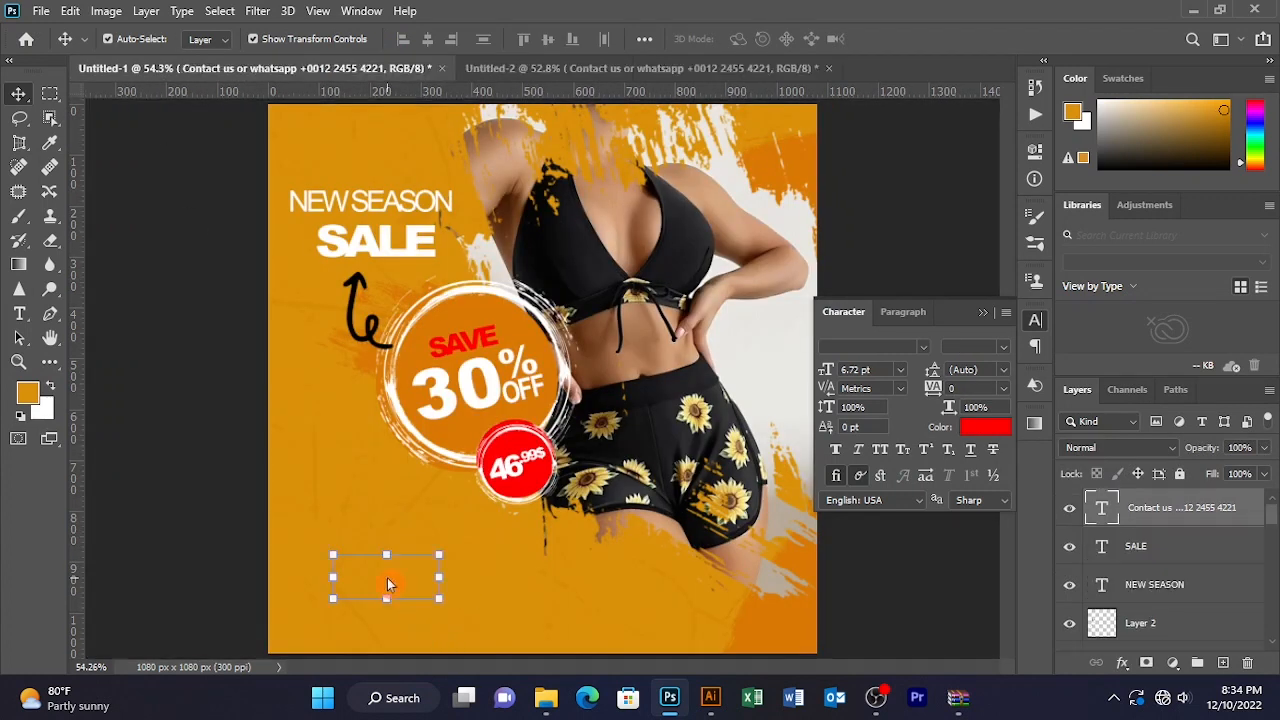
Recolor all of the contact text white and commit the edit
key(t)
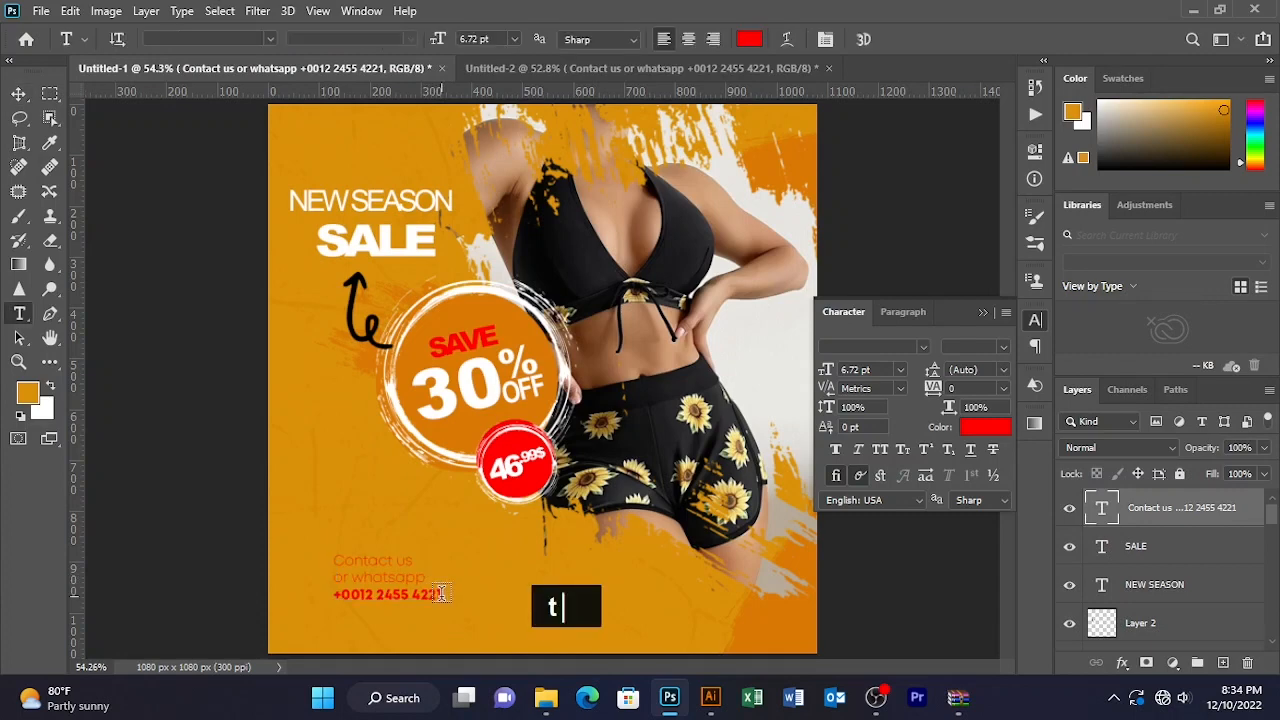
drag(432, 594, 320, 548)
click(749, 38)
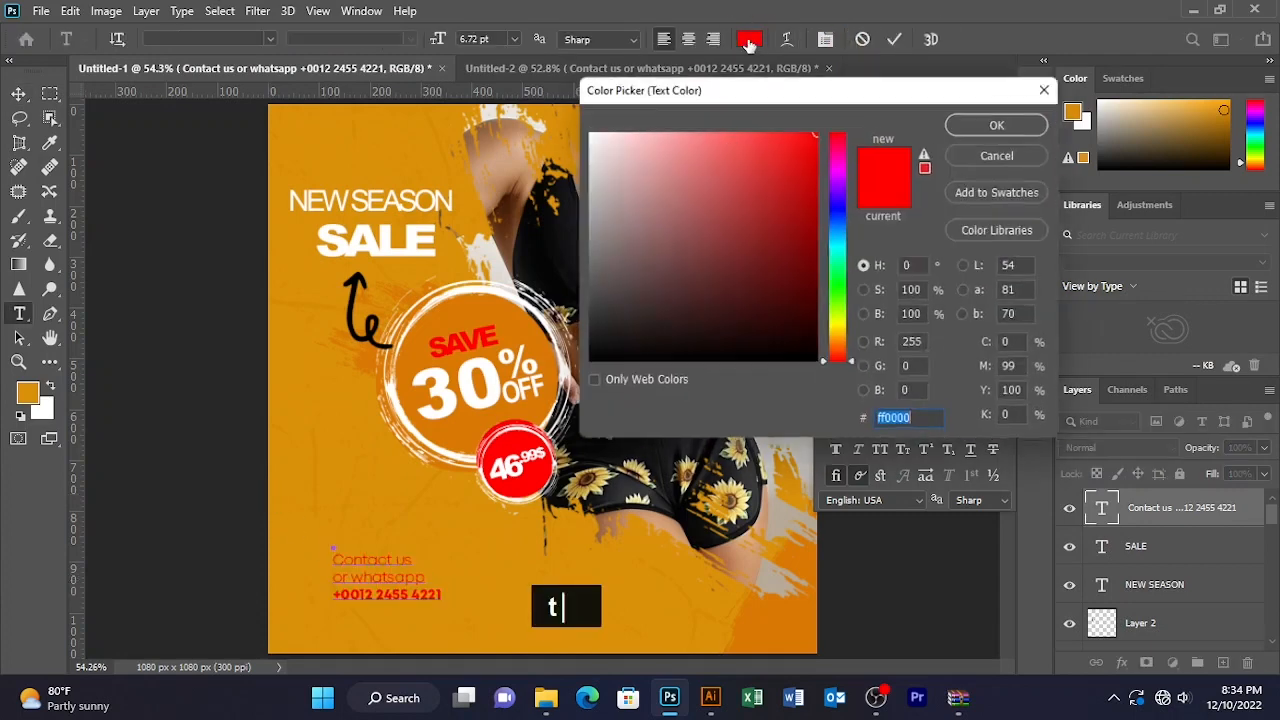
click(488, 103)
click(1040, 120)
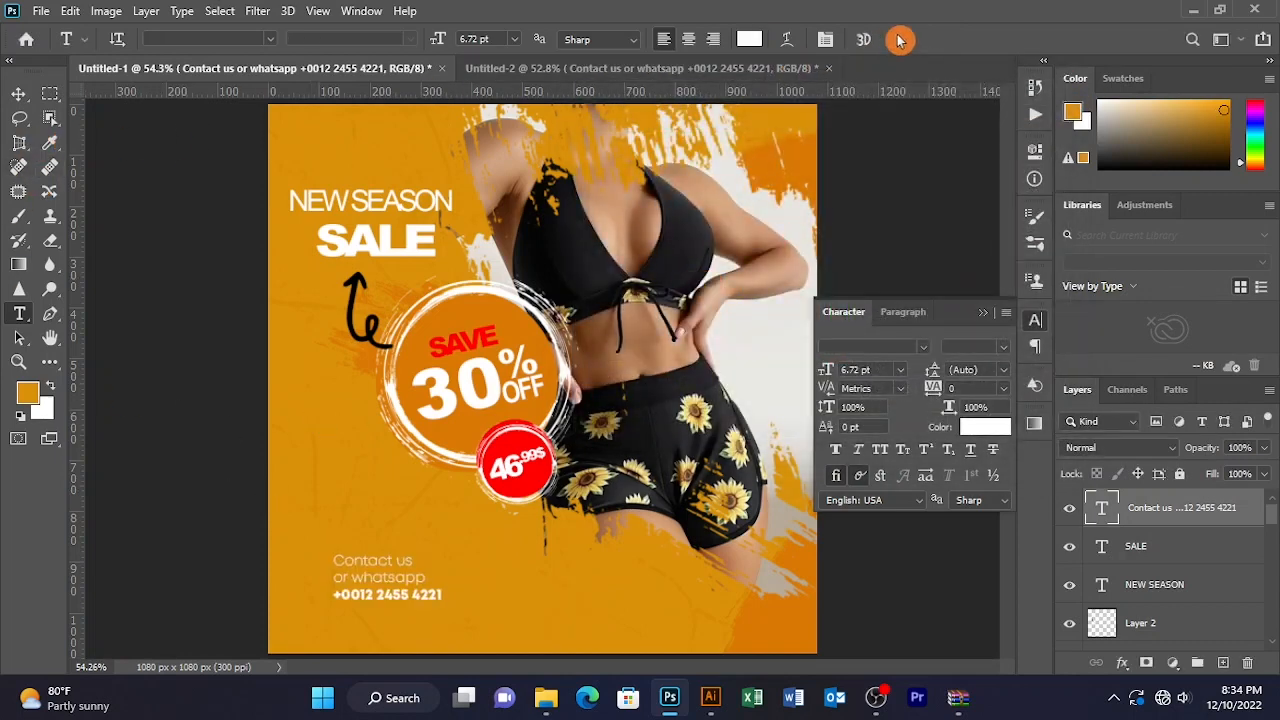
click(894, 39)
Scale the contact text proportionally to 133% and place it near the design's lower-left corner
click(19, 93)
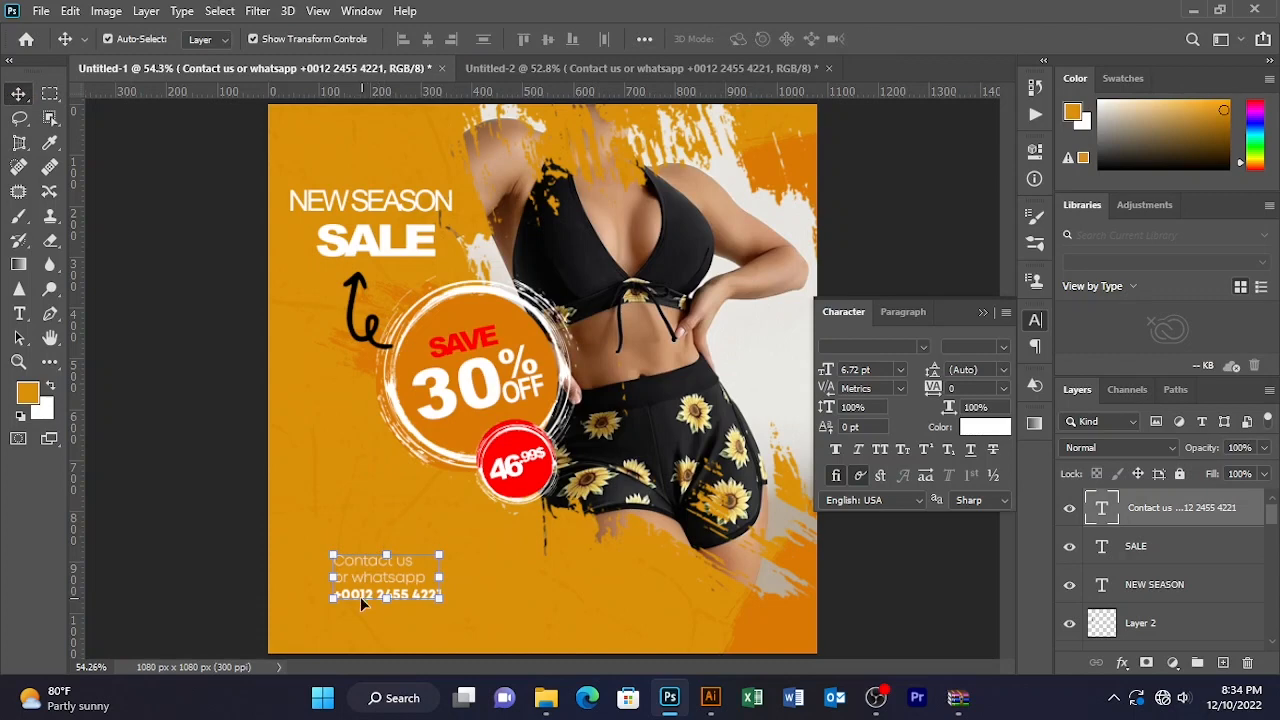
drag(360, 596, 330, 610)
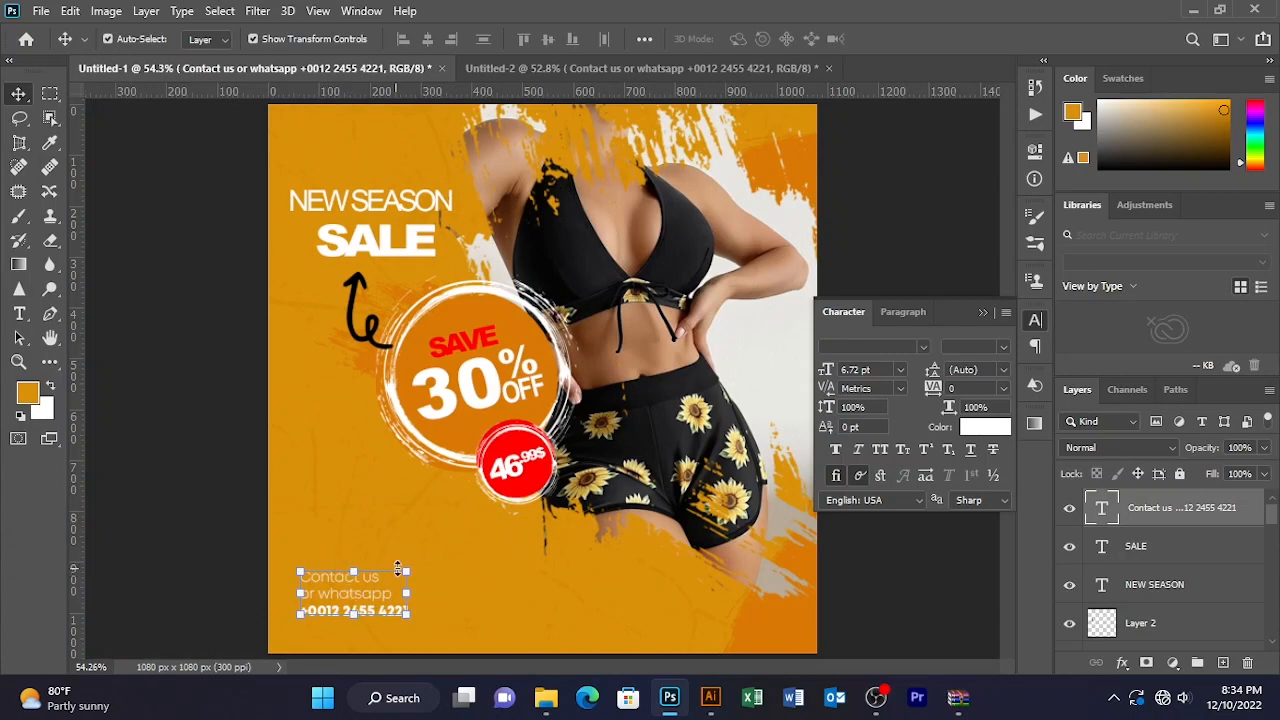
drag(398, 569, 398, 552)
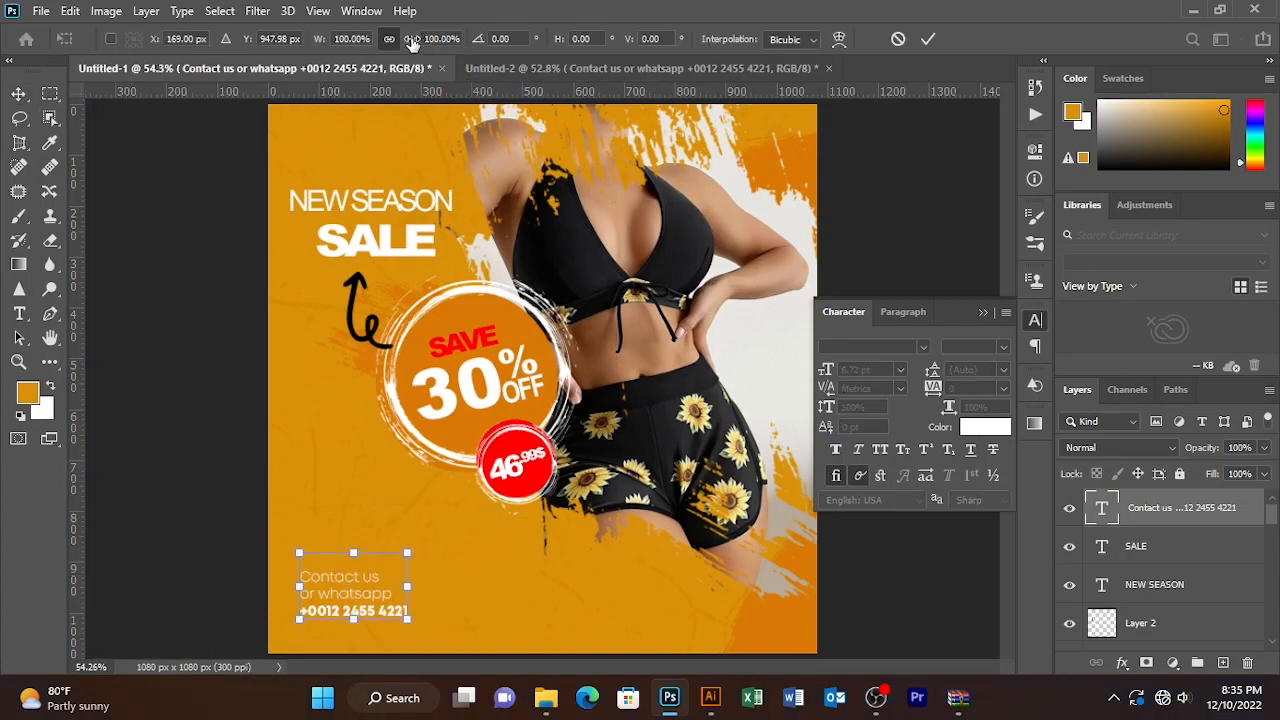
drag(412, 44, 444, 50)
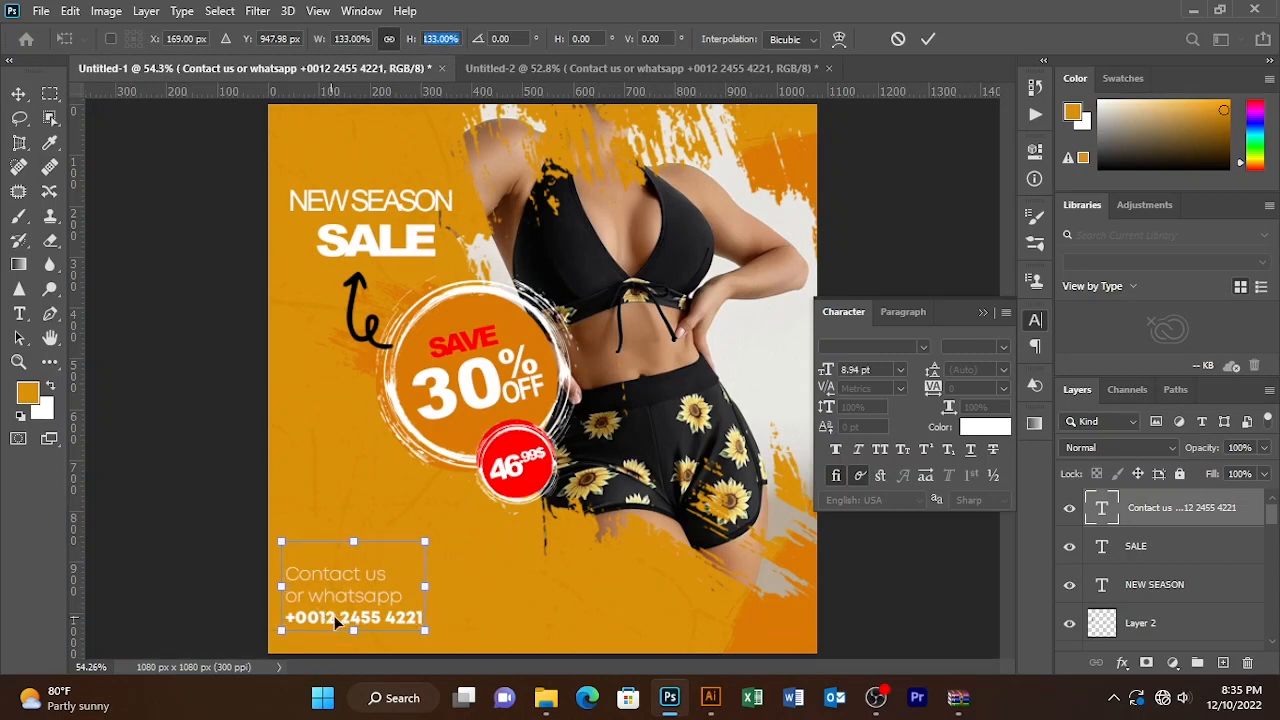
drag(330, 620, 348, 615)
click(928, 39)
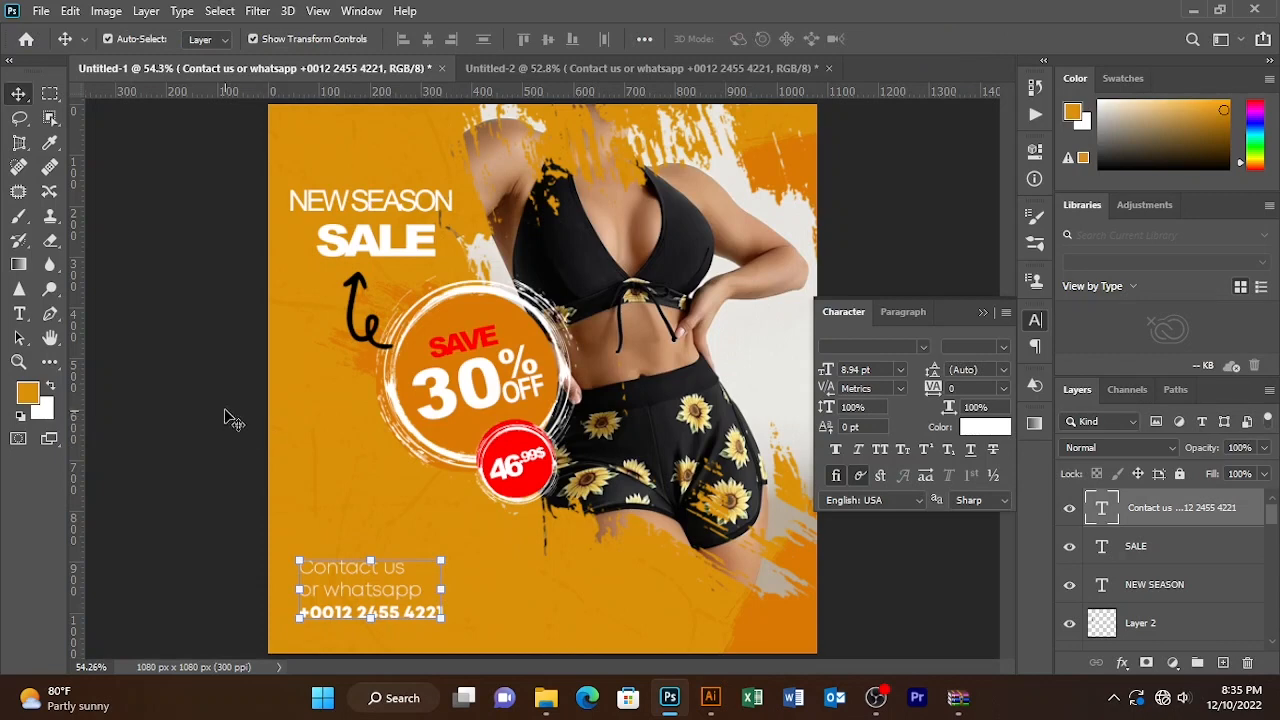
click(178, 390)
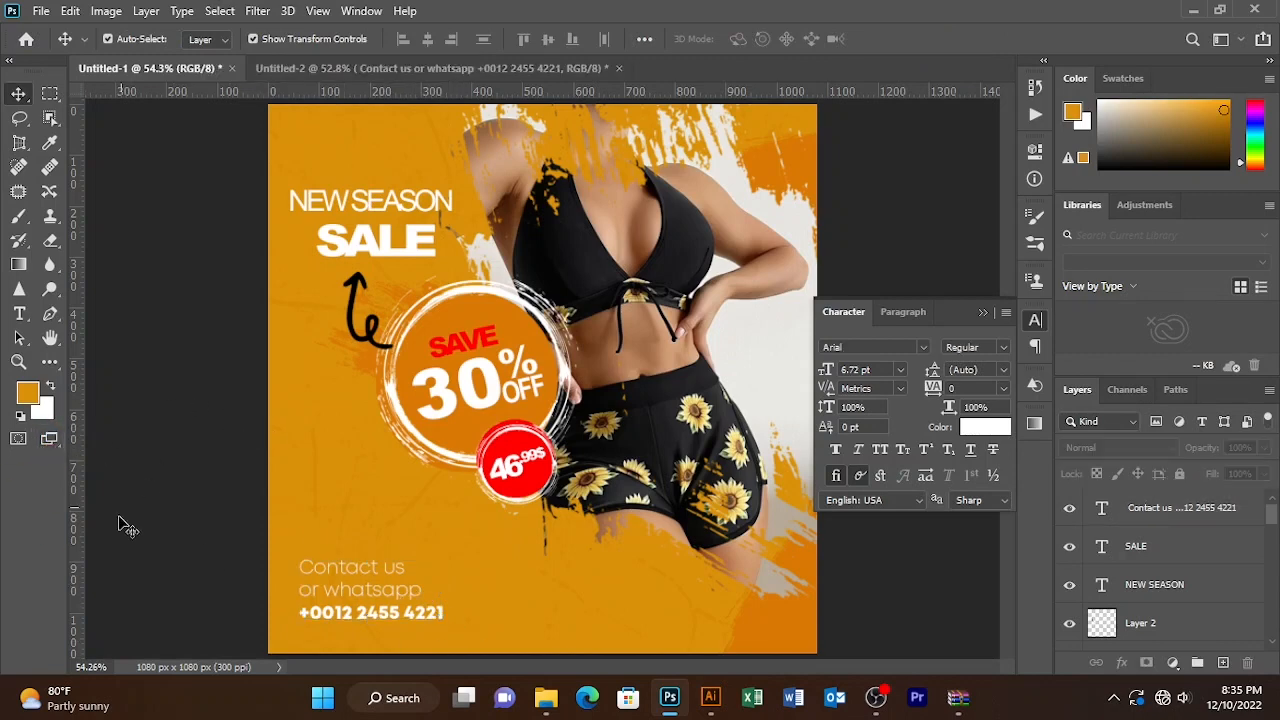
Draw a rounded rectangle about 251 x 58 px with a 10 px radius near the bottom edge, beside the contact text
right_click(52, 366)
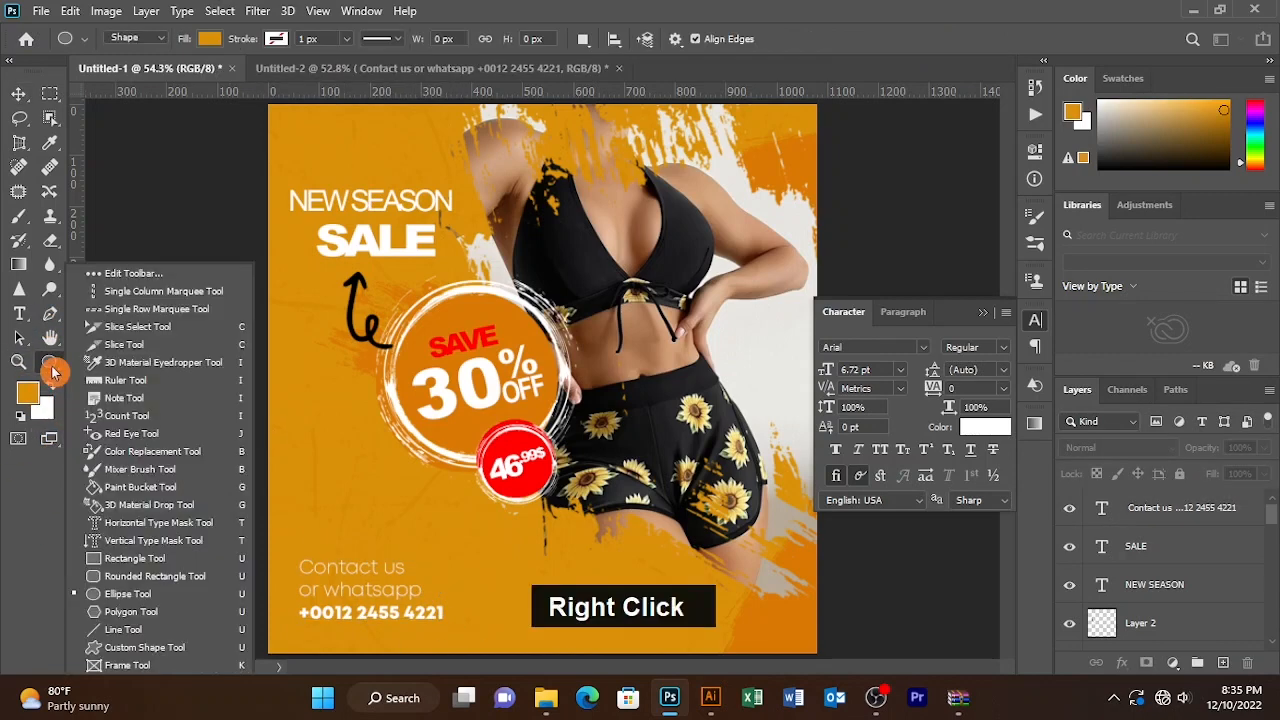
click(137, 577)
drag(512, 596, 641, 626)
Add a white "SHOP NOW" text in Arial in the empty area above the contact text
key(t)
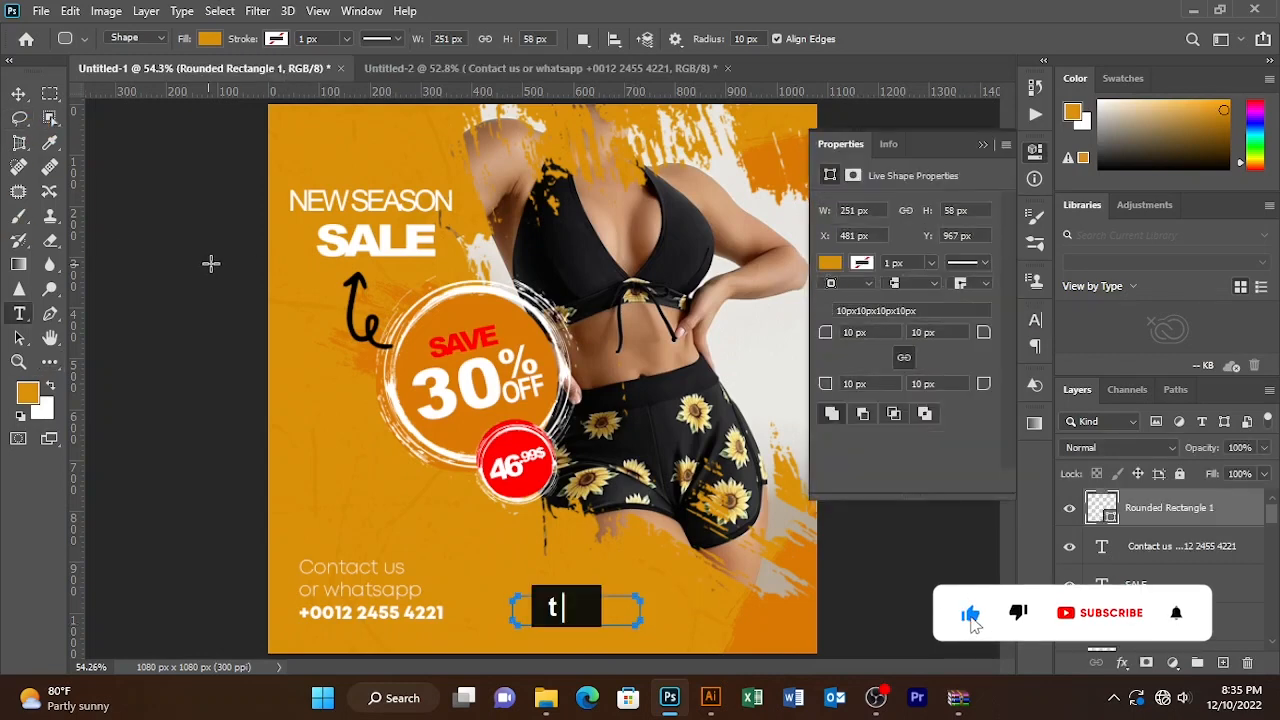
click(318, 490)
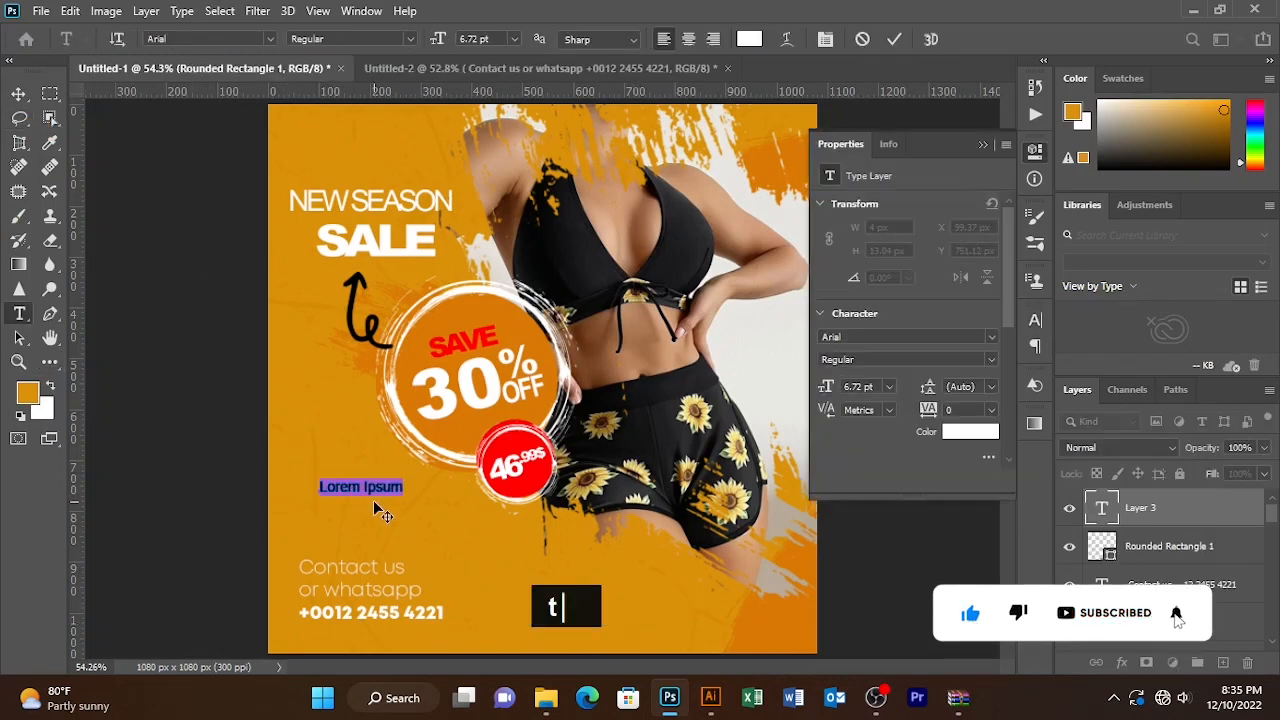
text(sh)
key(BackSpace)
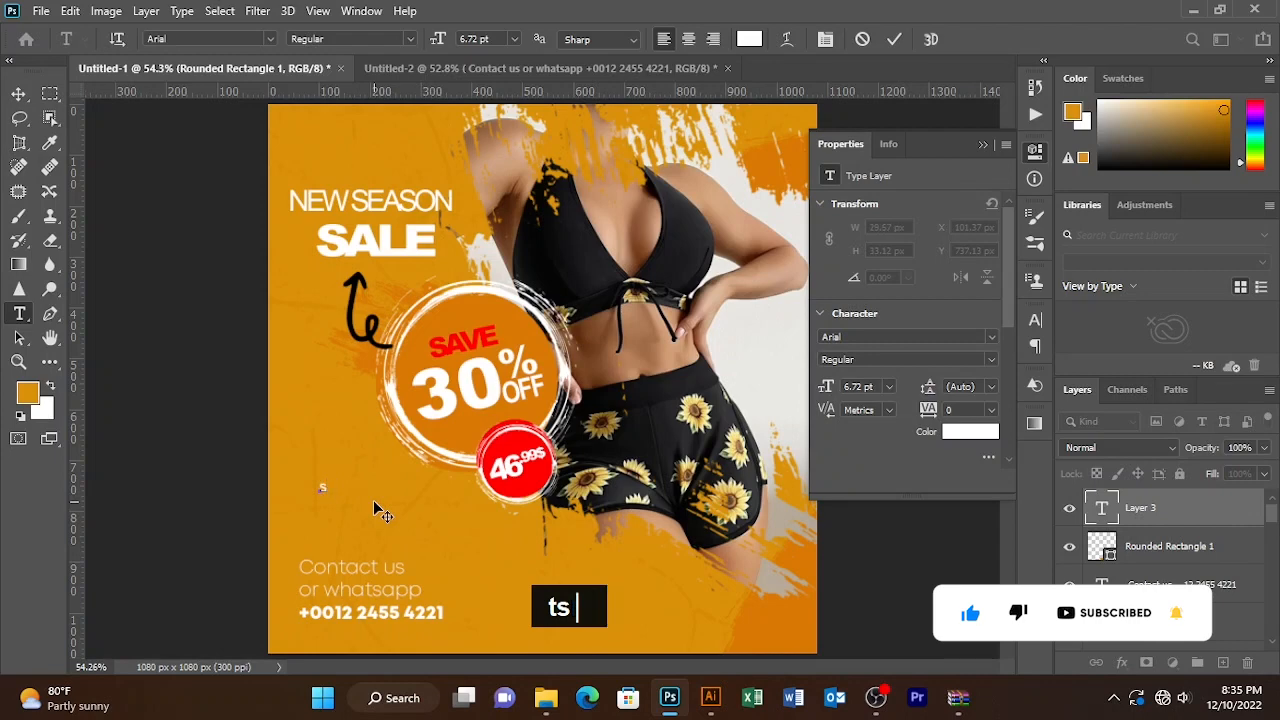
key(Caps_Lock)
text(HOP)
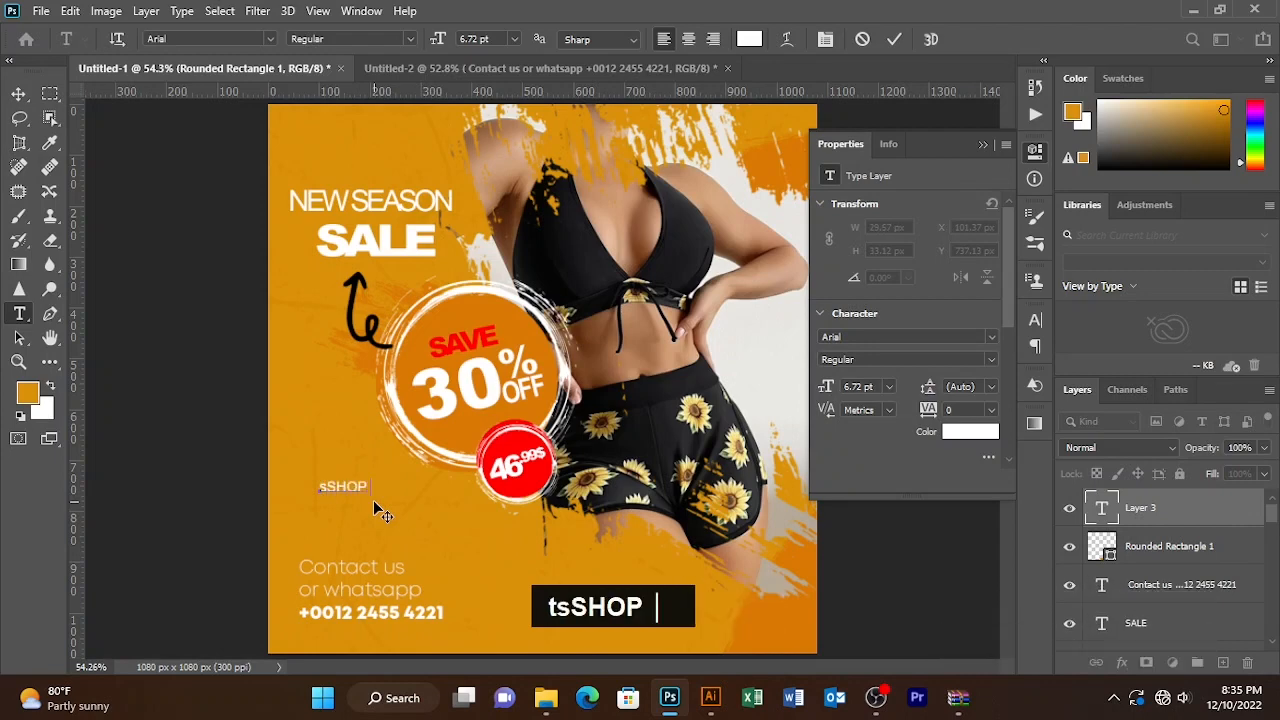
text( NOW)
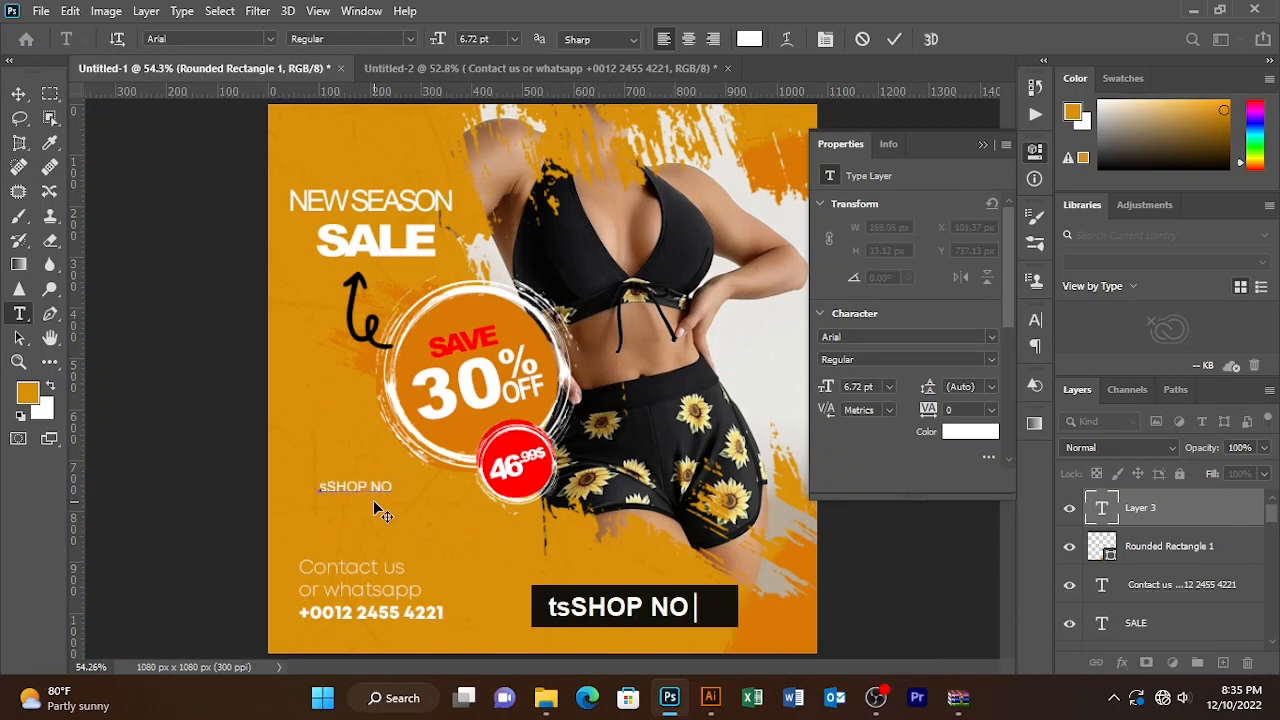
key(BackSpace)
key(BackSpace)
key(BackSpace)
key(BackSpace)
key(BackSpace)
key(BackSpace)
key(BackSpace)
key(BackSpace)
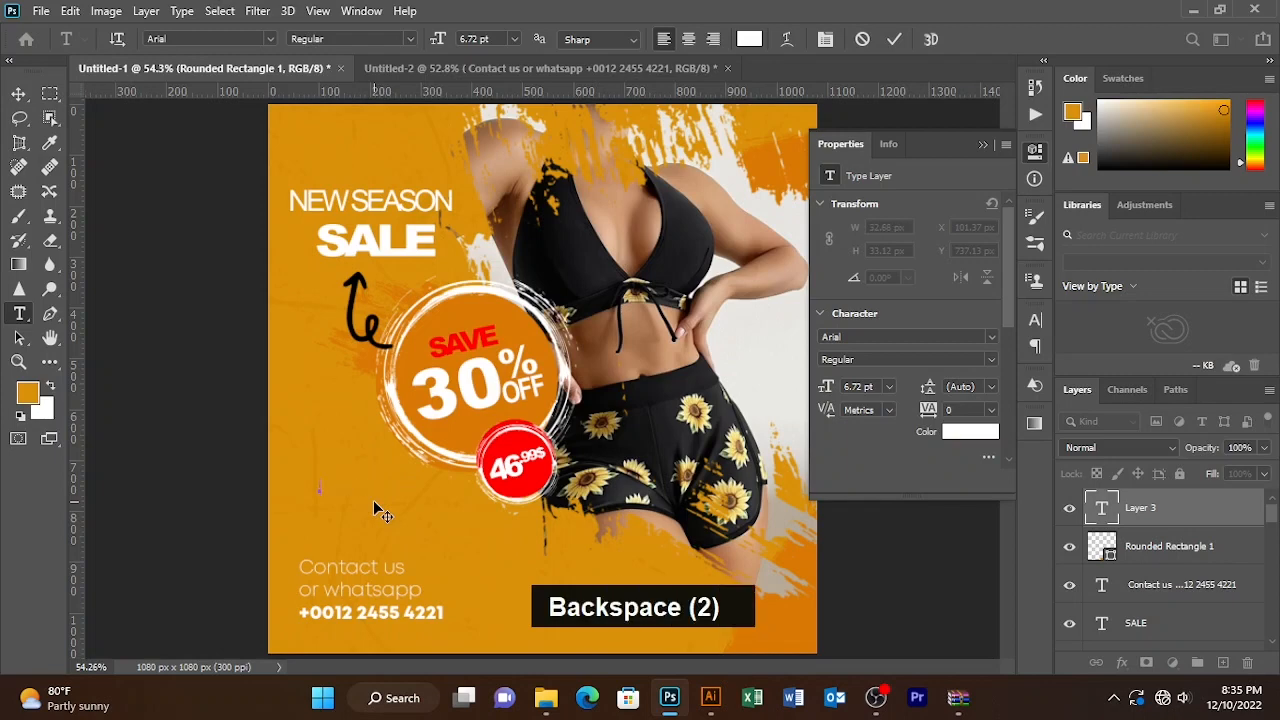
text(SHOP)
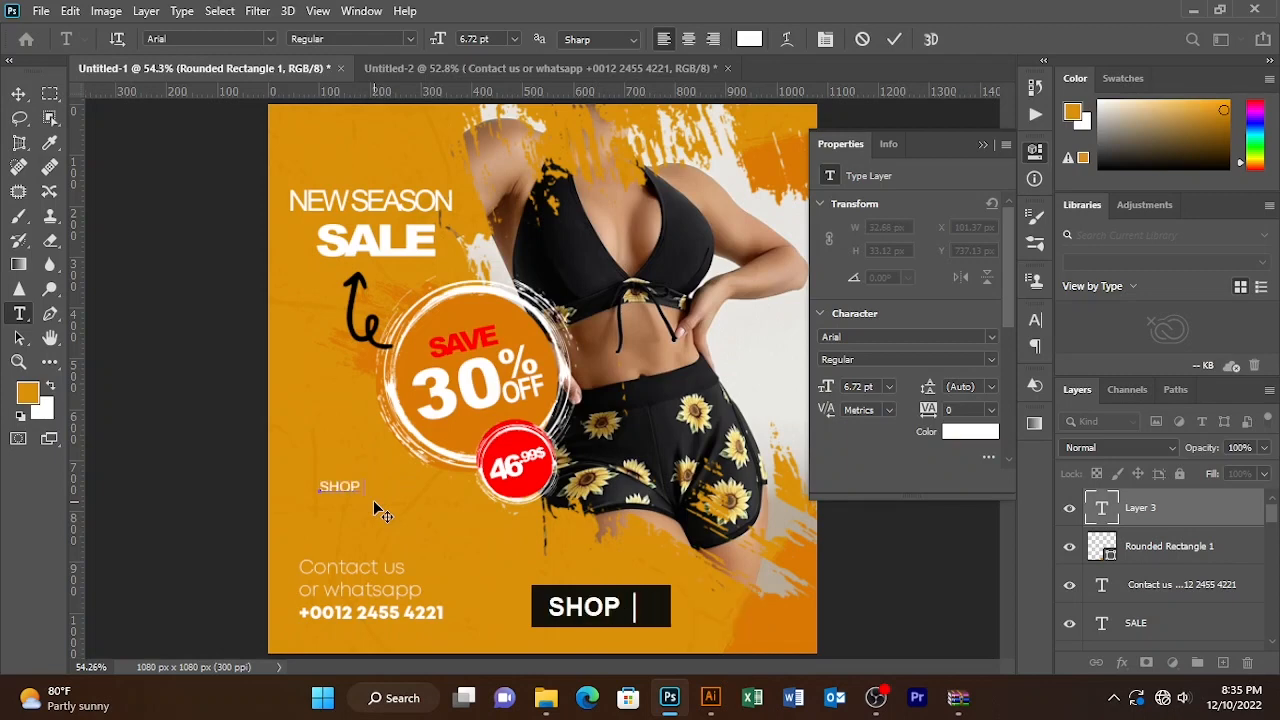
text( NOW)
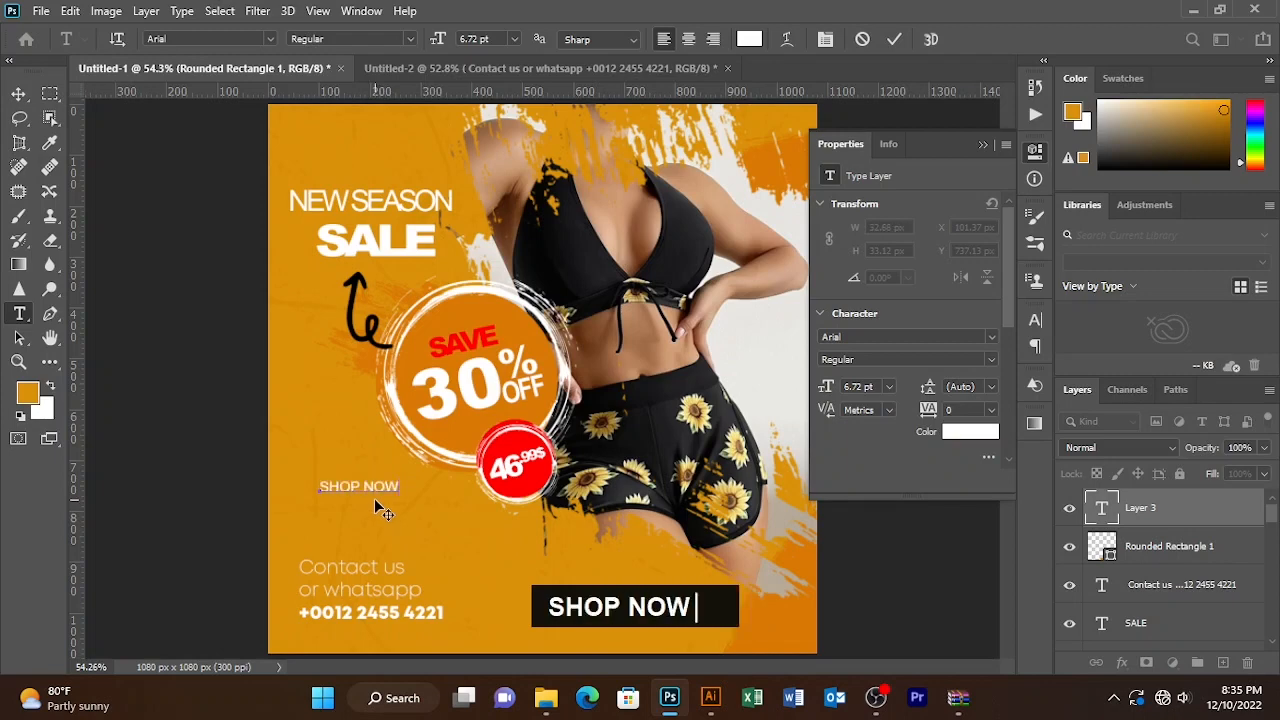
Set the "SHOP NOW" text's Arial style to Bold and commit it
drag(401, 486, 319, 487)
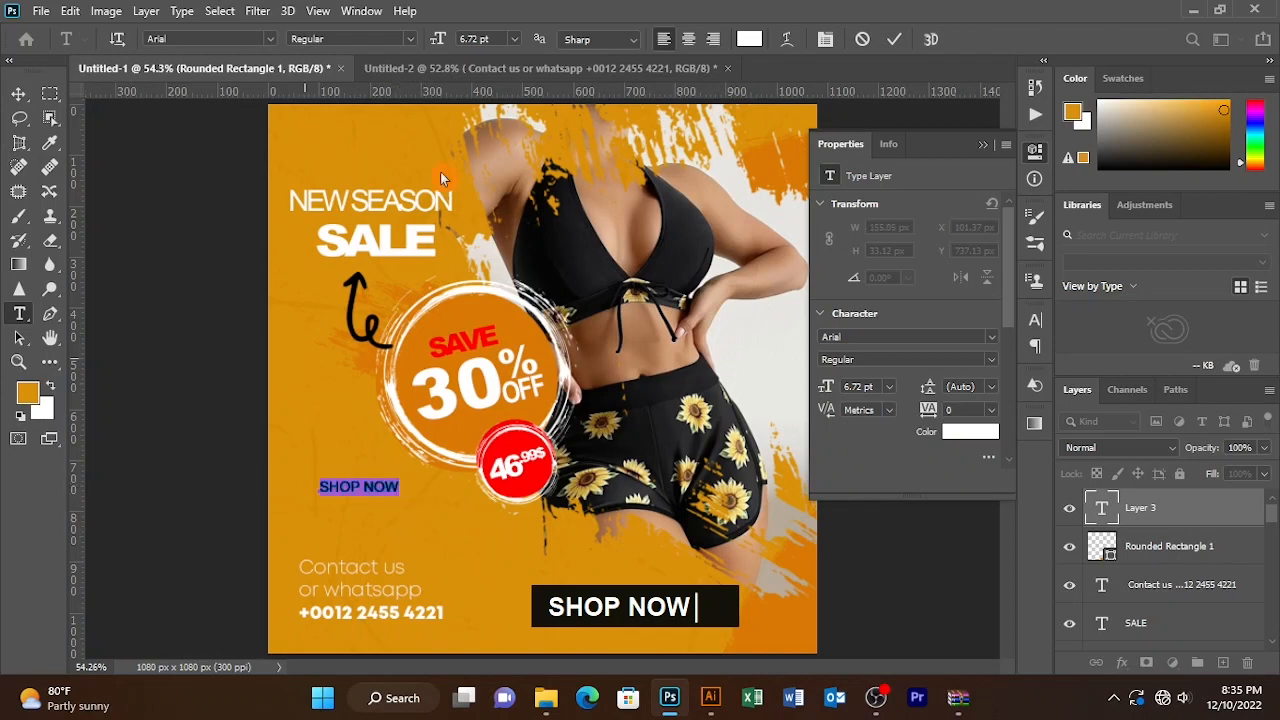
click(409, 39)
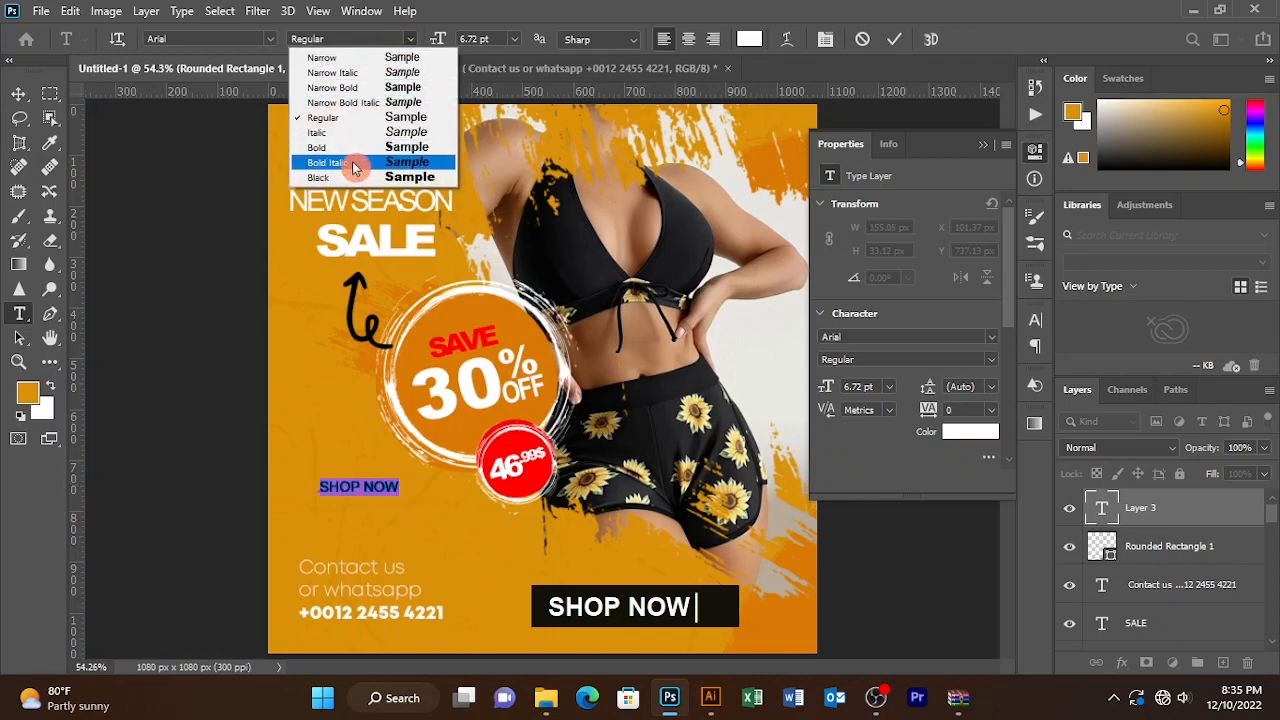
click(338, 147)
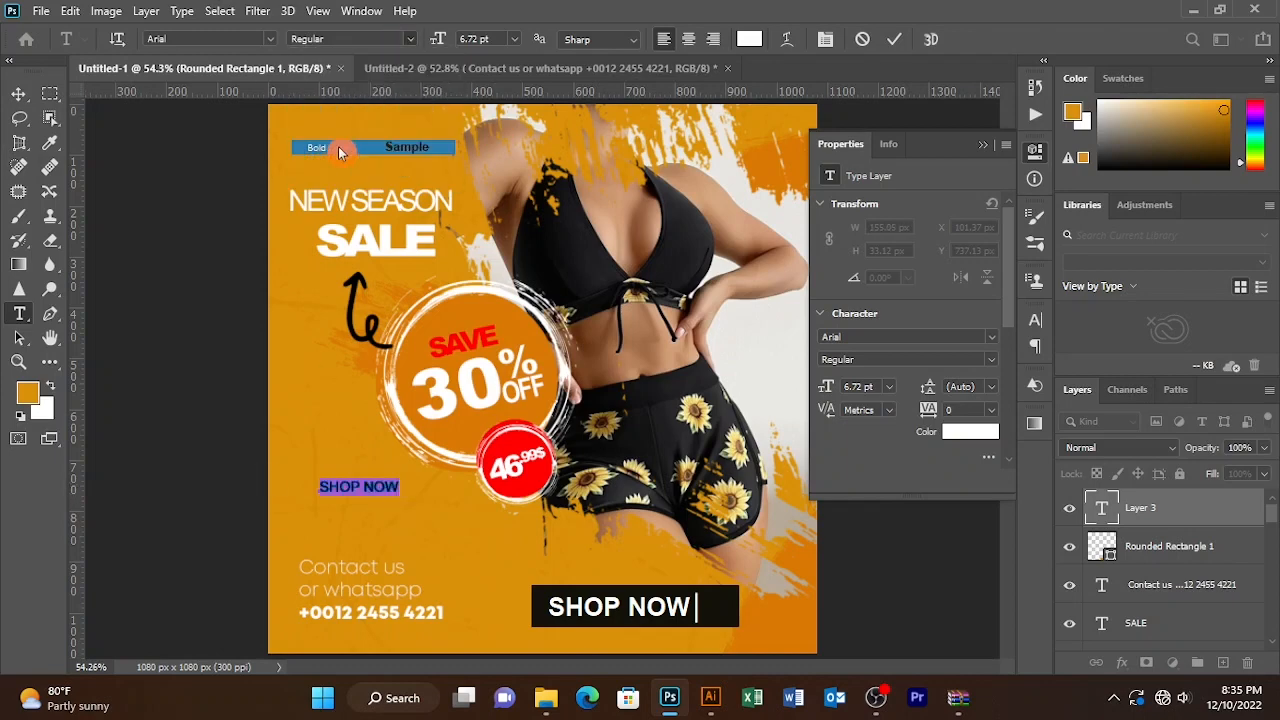
click(893, 39)
key(v)
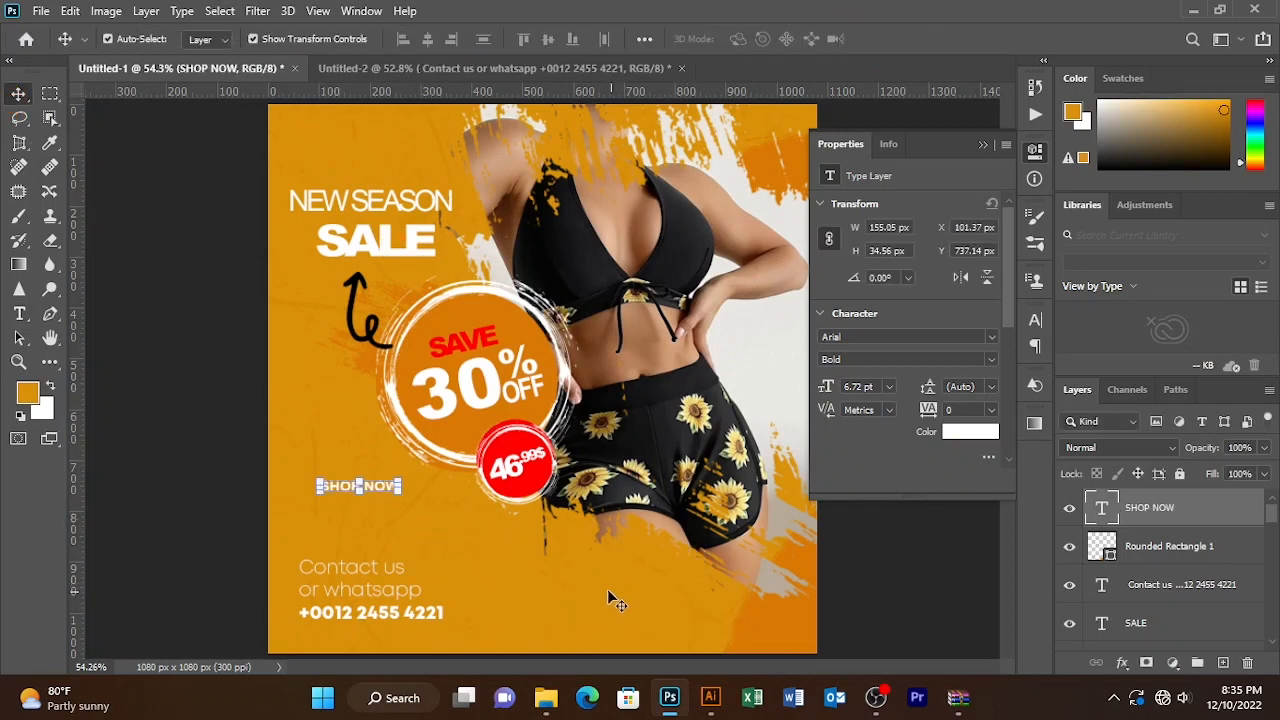
Change the rounded rectangle's fill to the recently used red, then deselect it
click(568, 624)
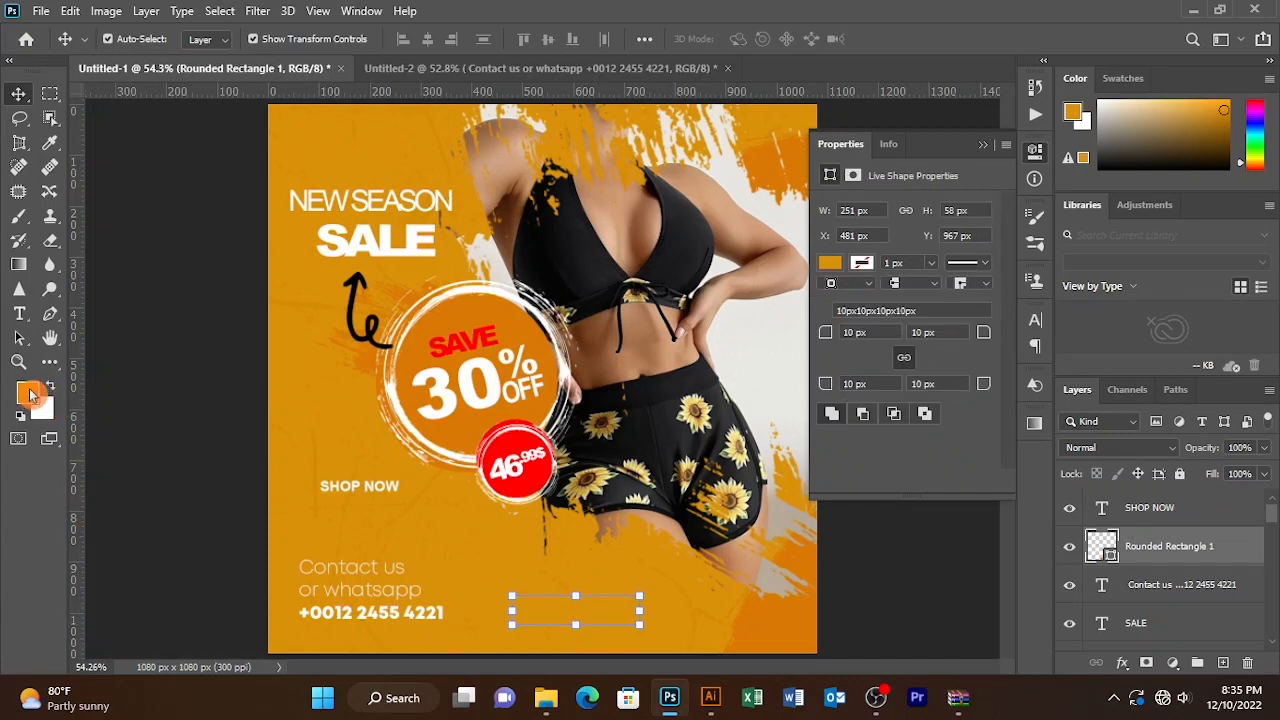
click(50, 362)
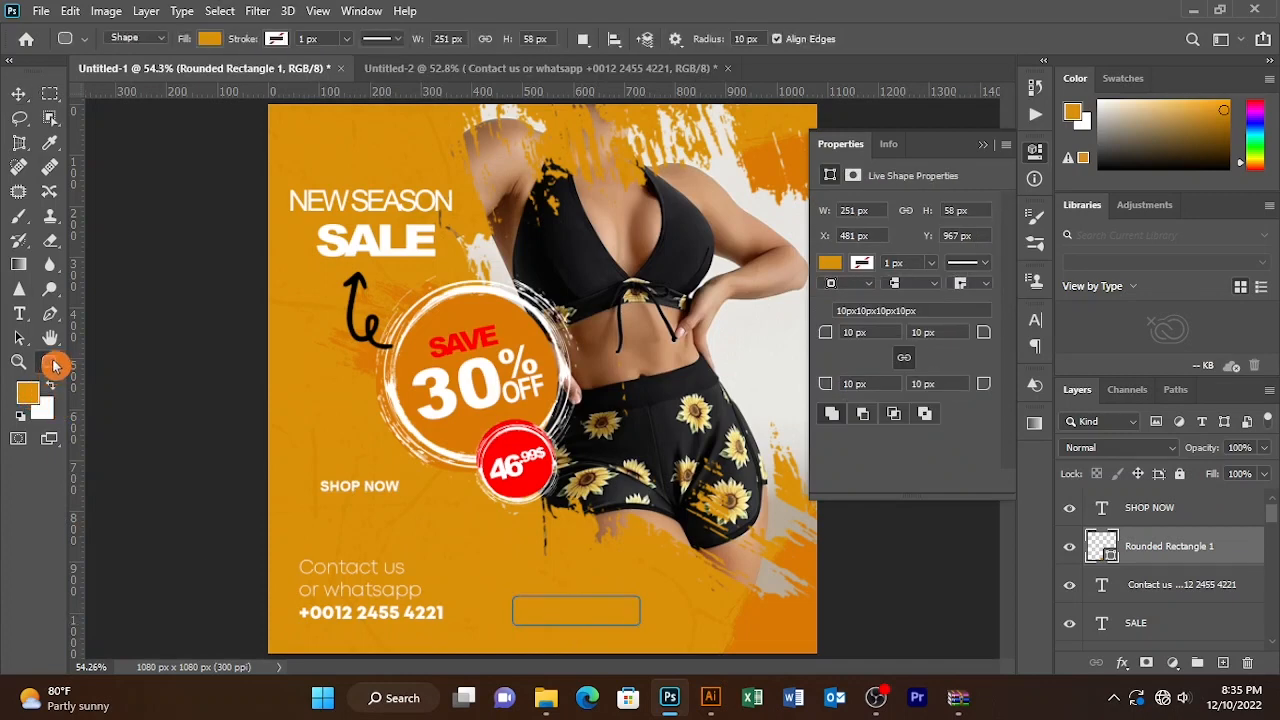
click(209, 38)
click(127, 139)
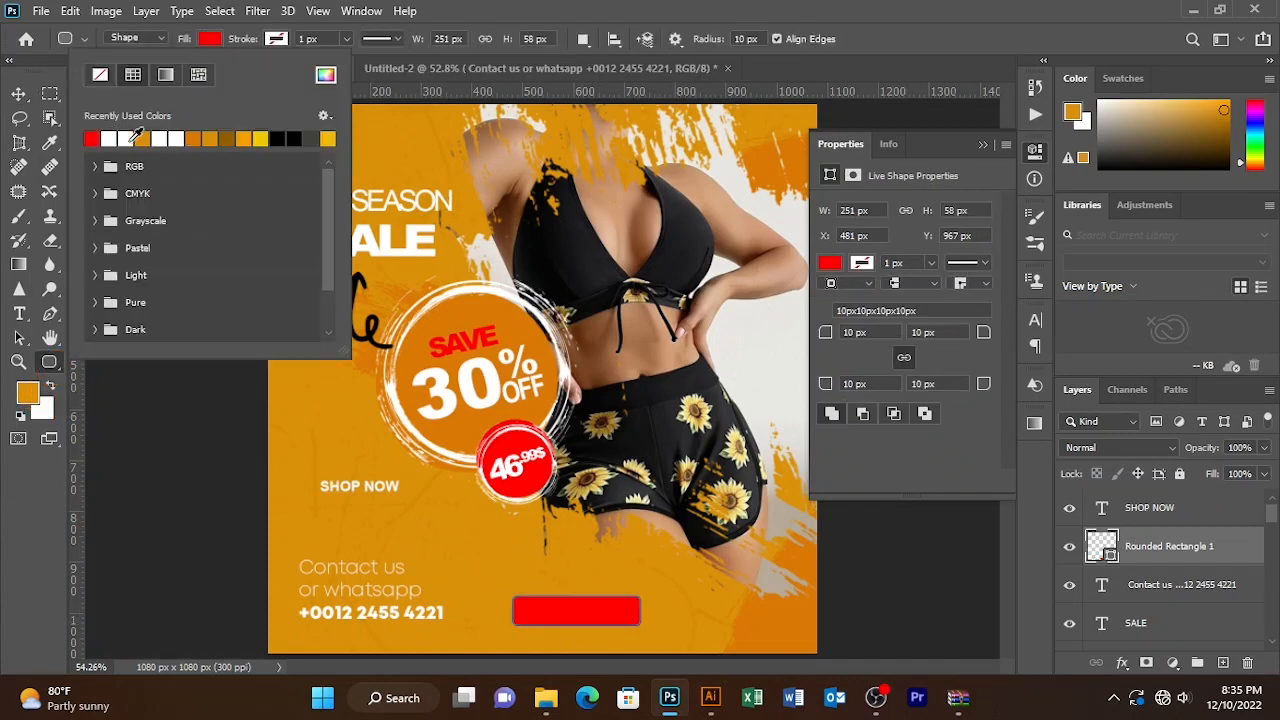
click(18, 93)
click(228, 305)
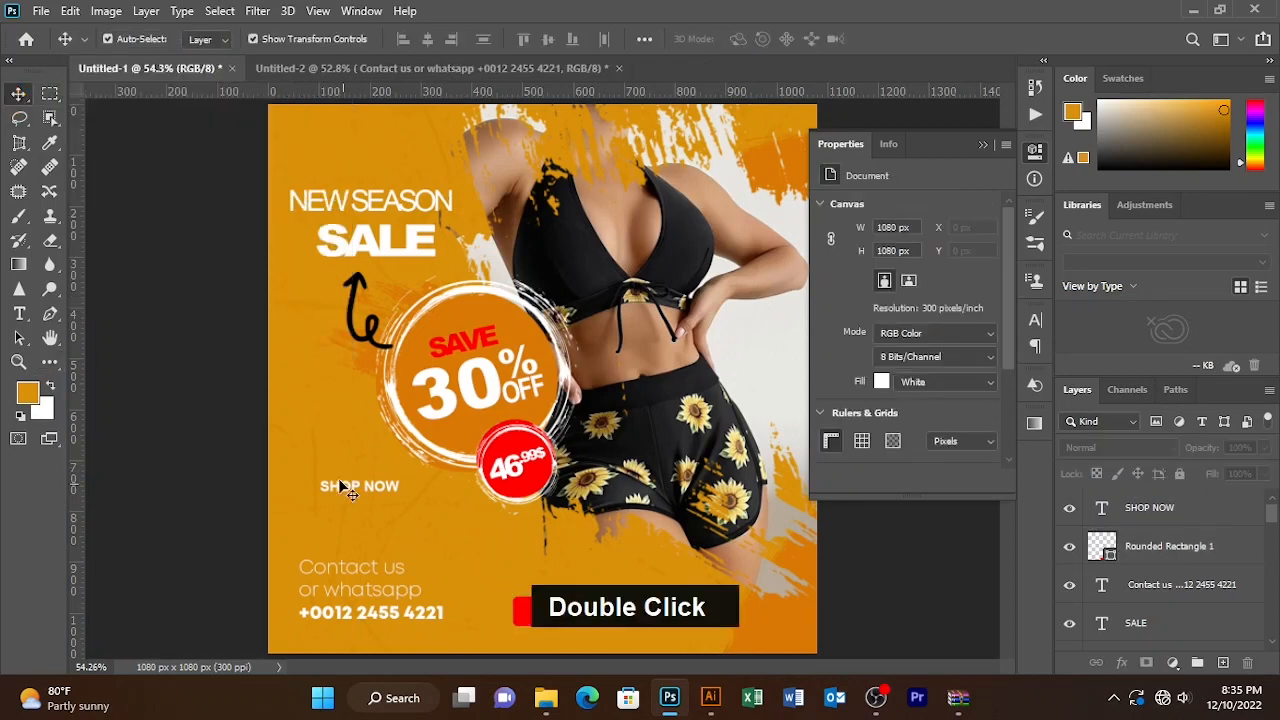
Move the "SHOP NOW" text onto the red rounded rectangle and center it there
drag(345, 488, 545, 612)
click(207, 486)
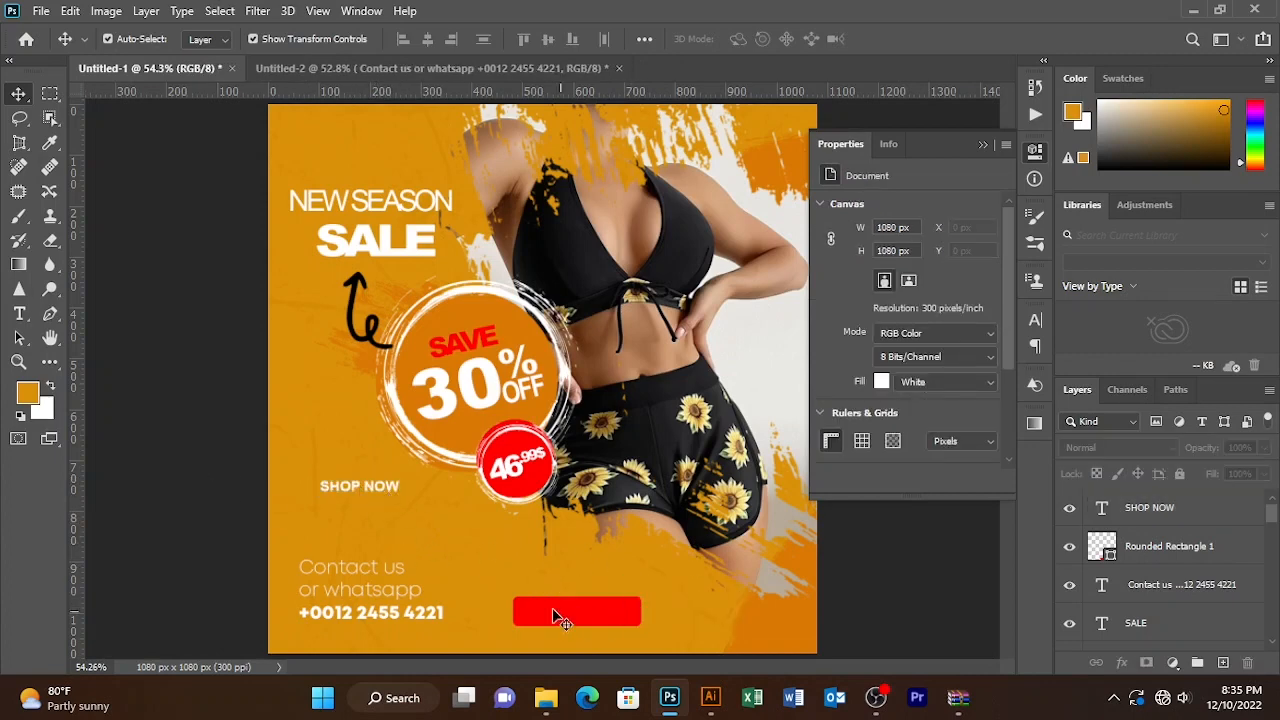
drag(390, 500, 605, 620)
double_click(605, 617)
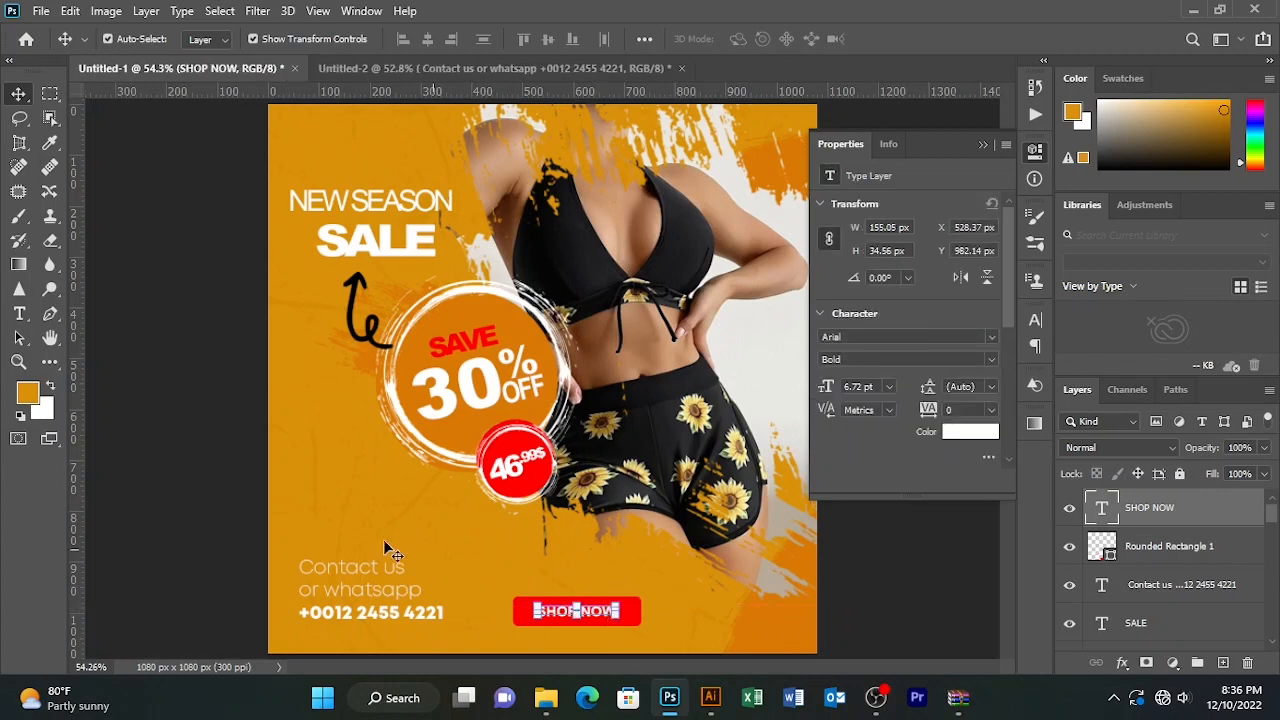
Deselect the "SHOP NOW" text layer and collapse the floating Properties display beside the artwork
click(210, 420)
click(210, 420)
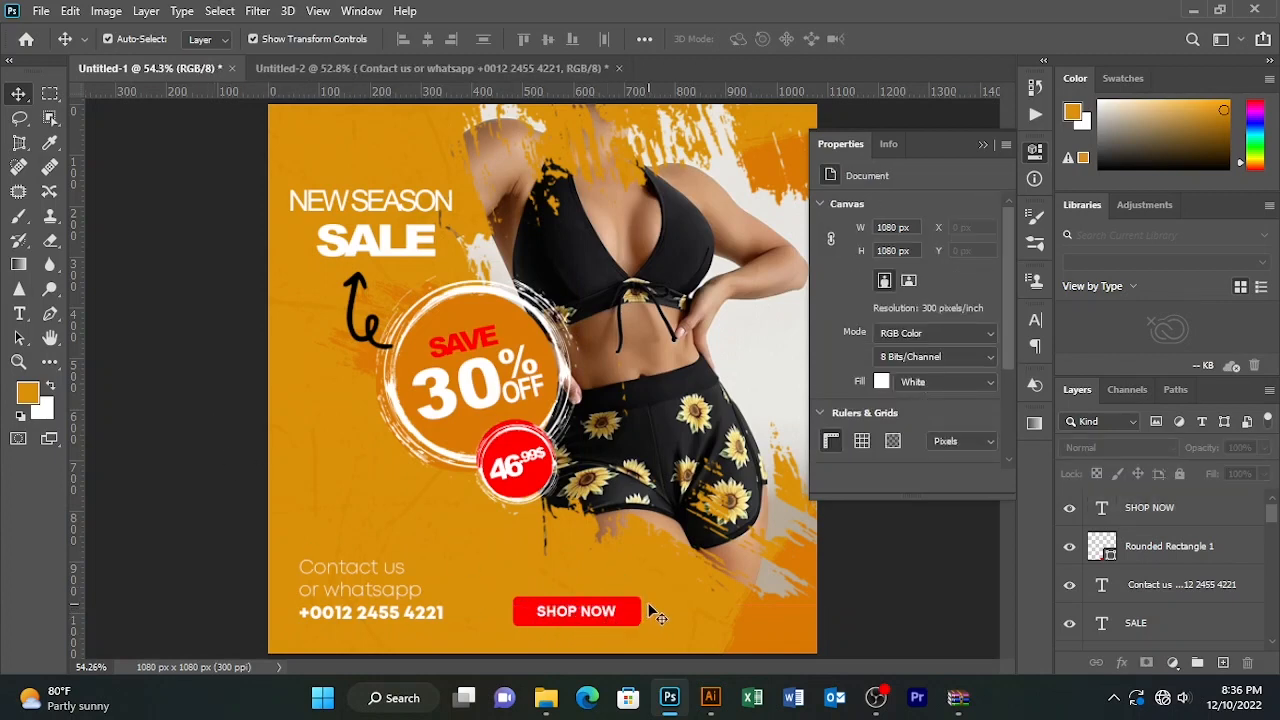
click(983, 145)
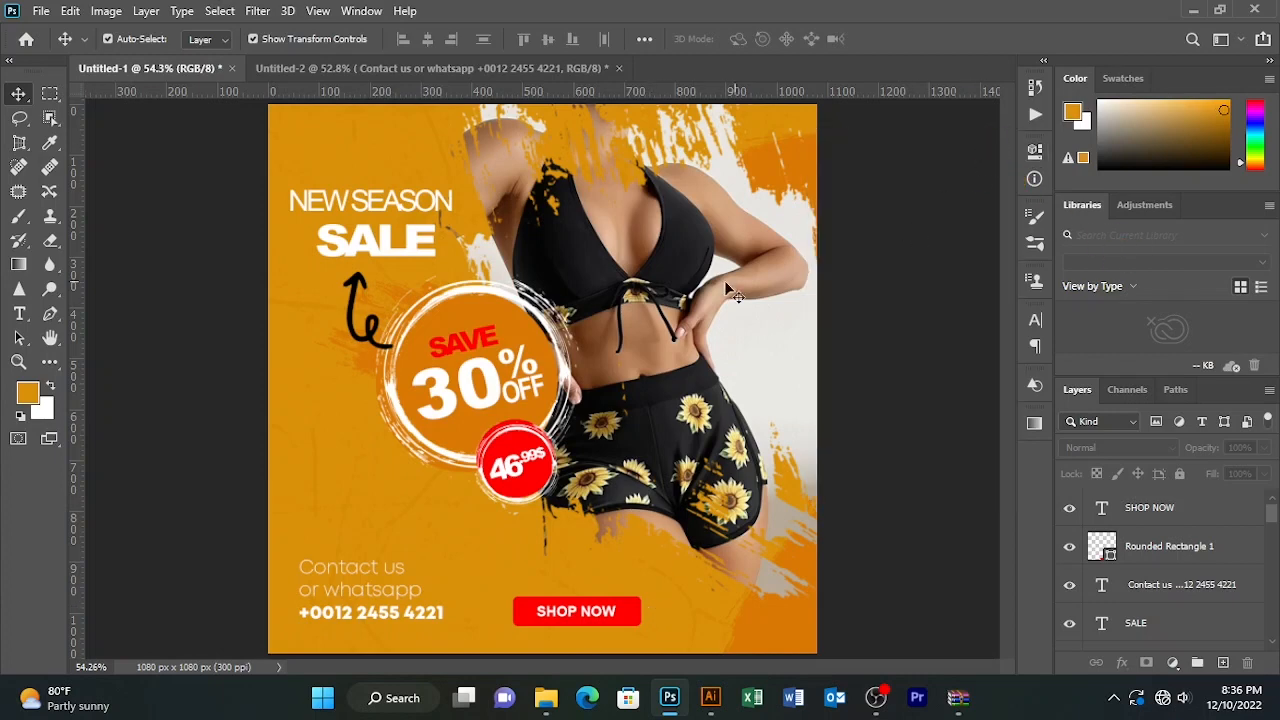
Examine the overall layout of the sale post at reduced size and at full-canvas view
key(ctrl+minus)
key(ctrl+minus)
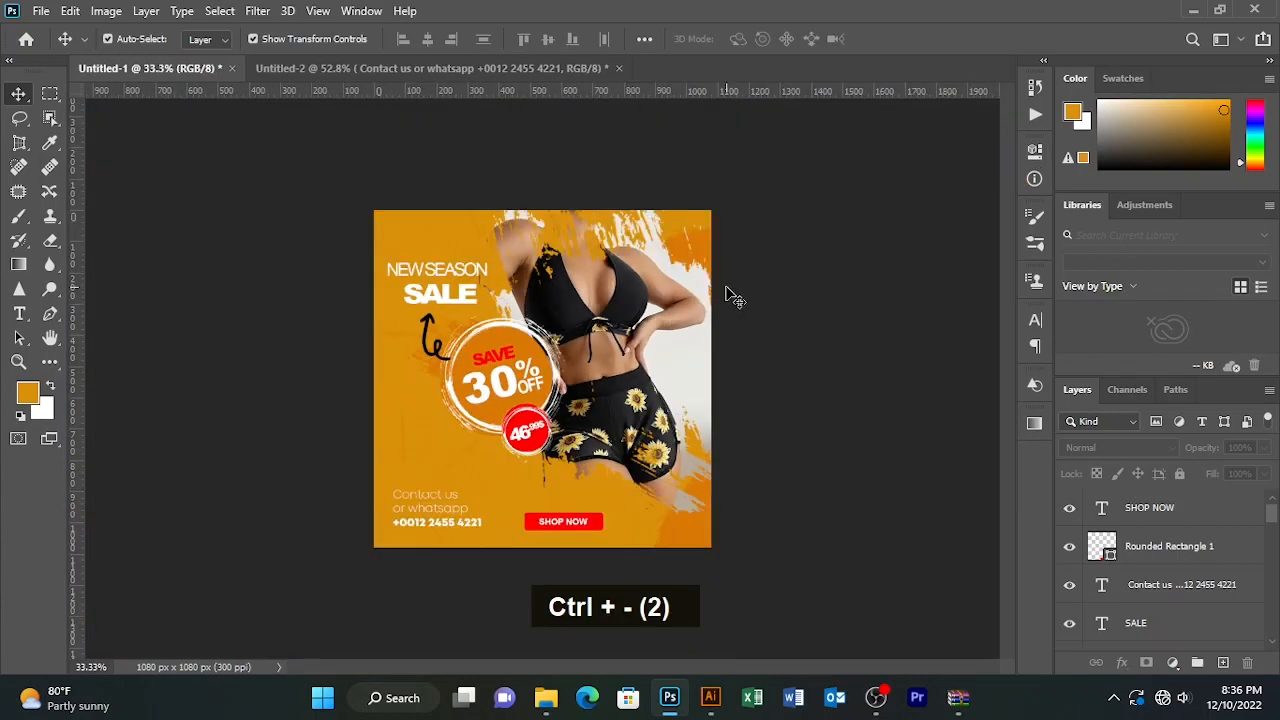
drag(622, 616, 1268, 290)
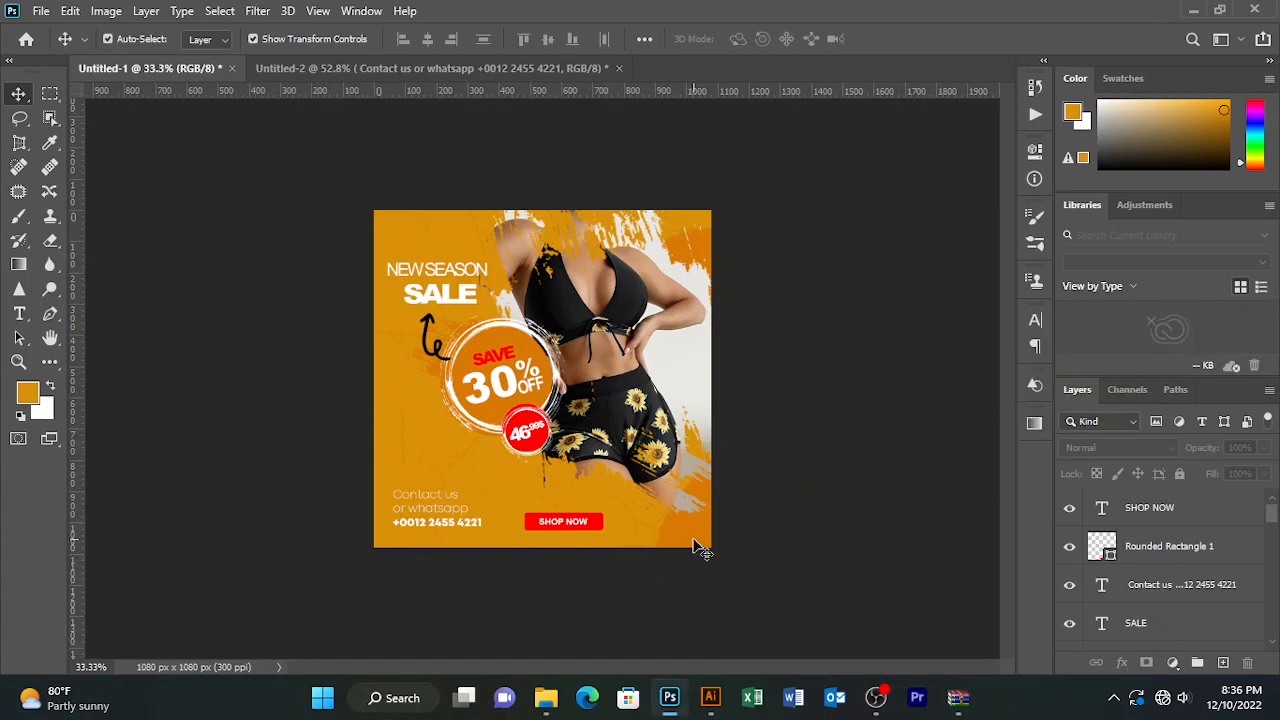
key(ctrl+minus)
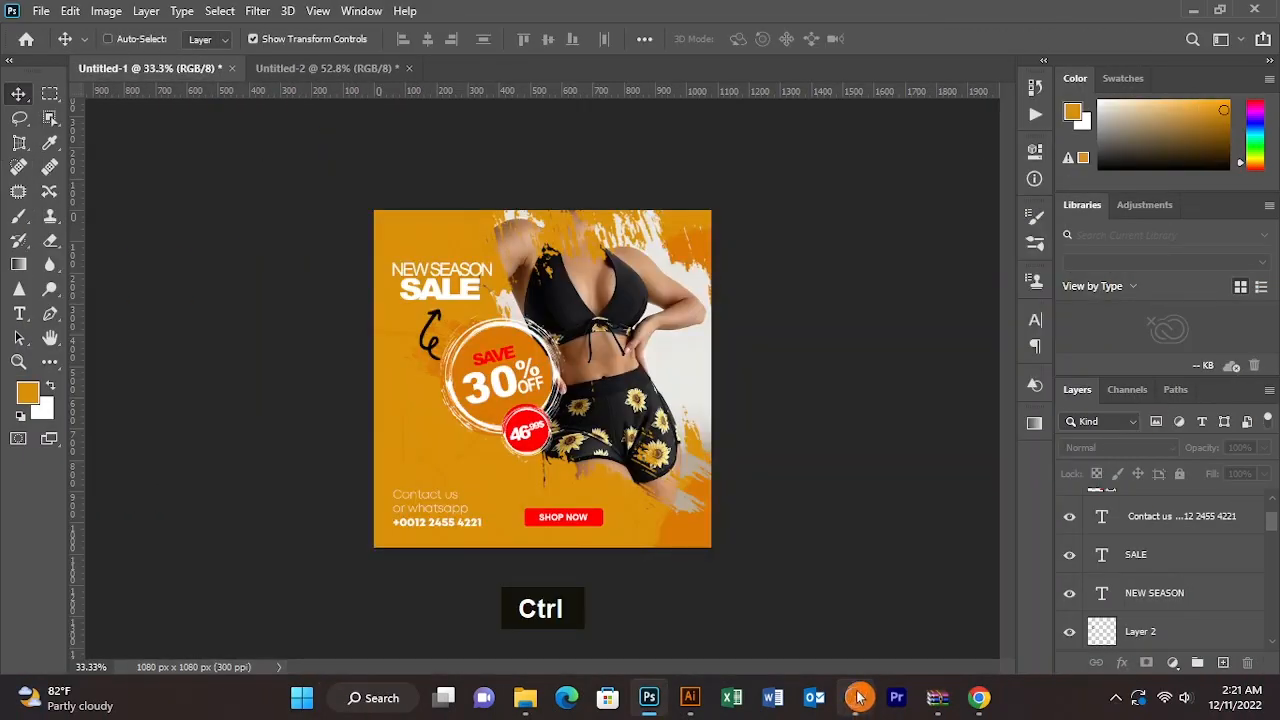
key(ctrl+minus)
key(ctrl+equal)
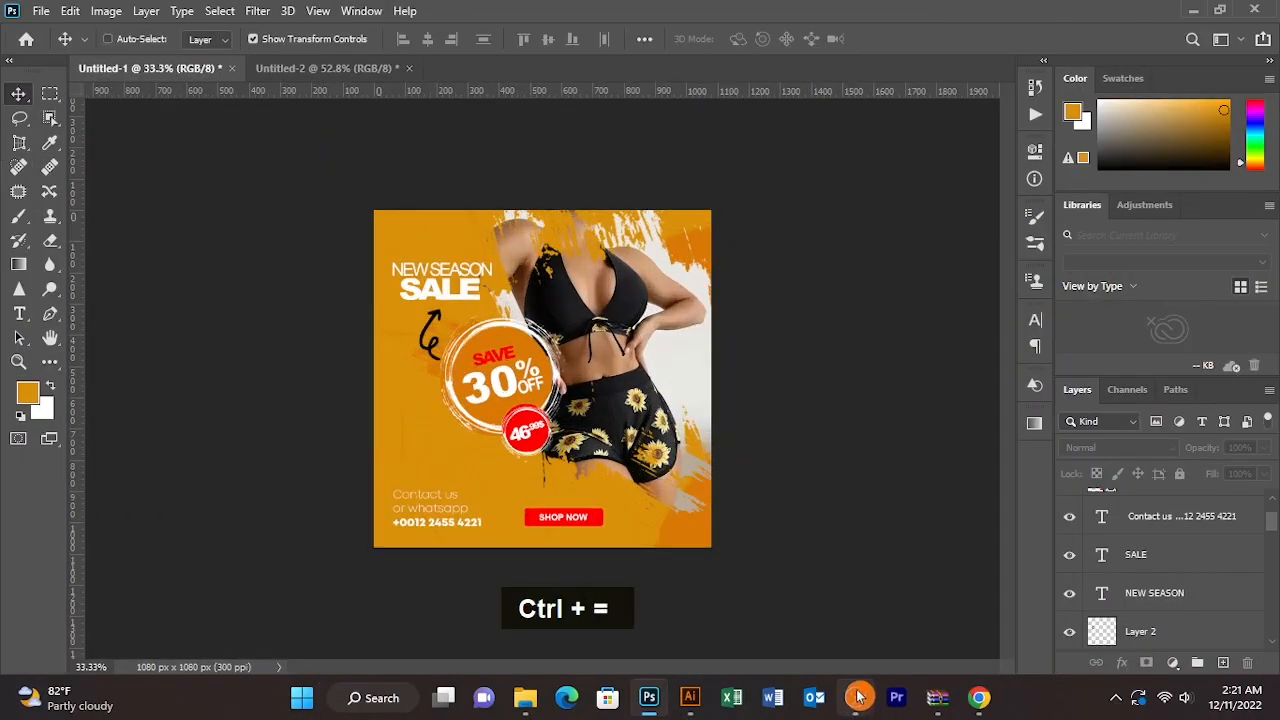
key(ctrl+equal)
key(ctrl+0)
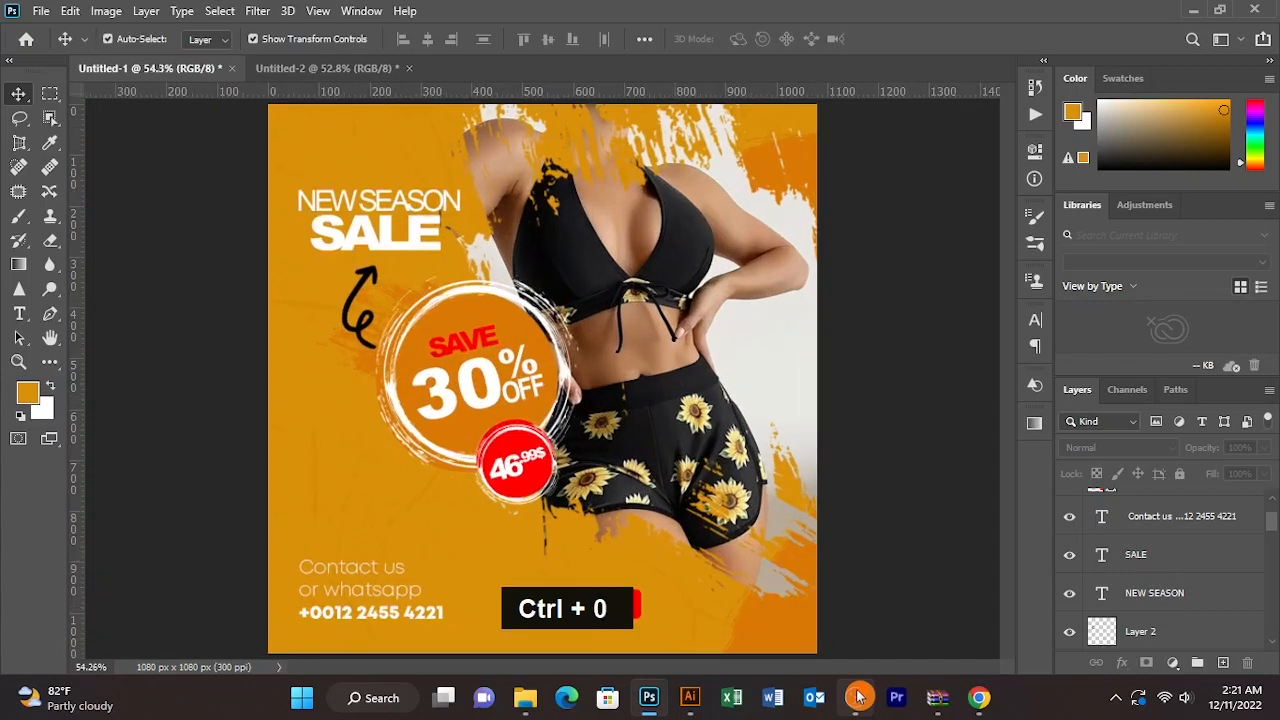